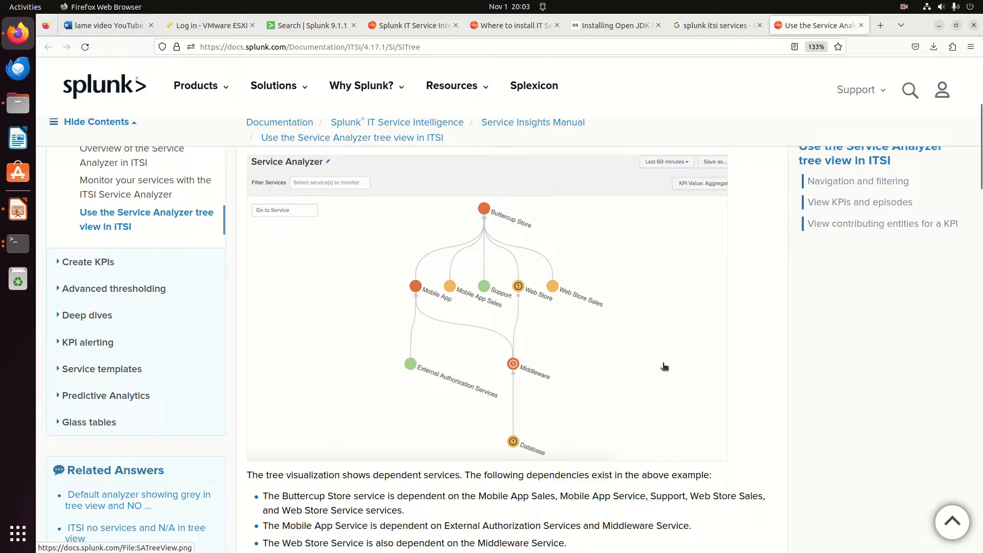
Step: In the Splunk search page, write a query that generates a dummy result and sets a field: | makeresults | eval foo="bar"
click(315, 25)
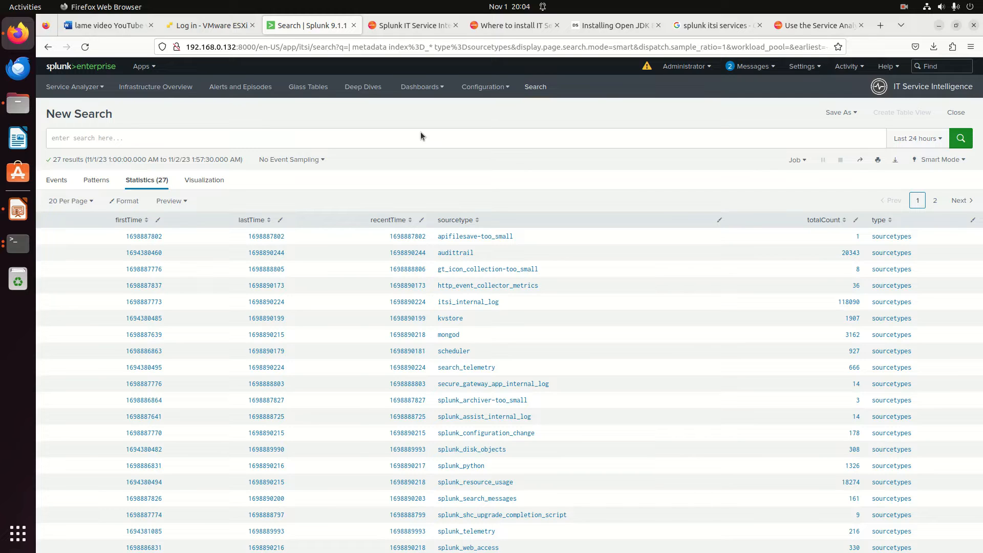
click(335, 133)
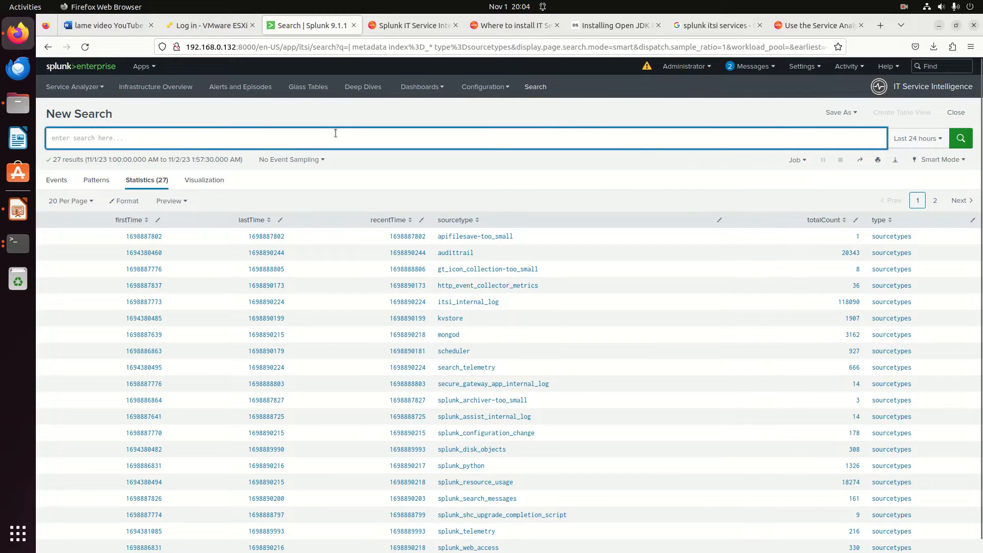
text(| makeresults )
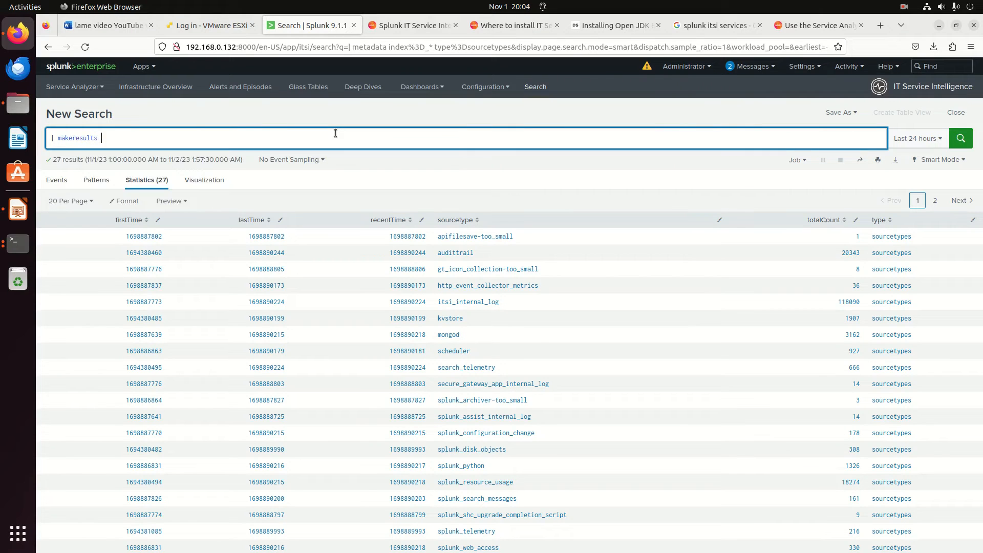
text(| )
text(eval foo=)
text(bar)
key(BackSpace)
key(BackSpace)
key(BackSpace)
key(BackSpace)
text("bar")
Step: Add a second query line, | table _time foo, and run the search
key(shift+Return)
text(| table)
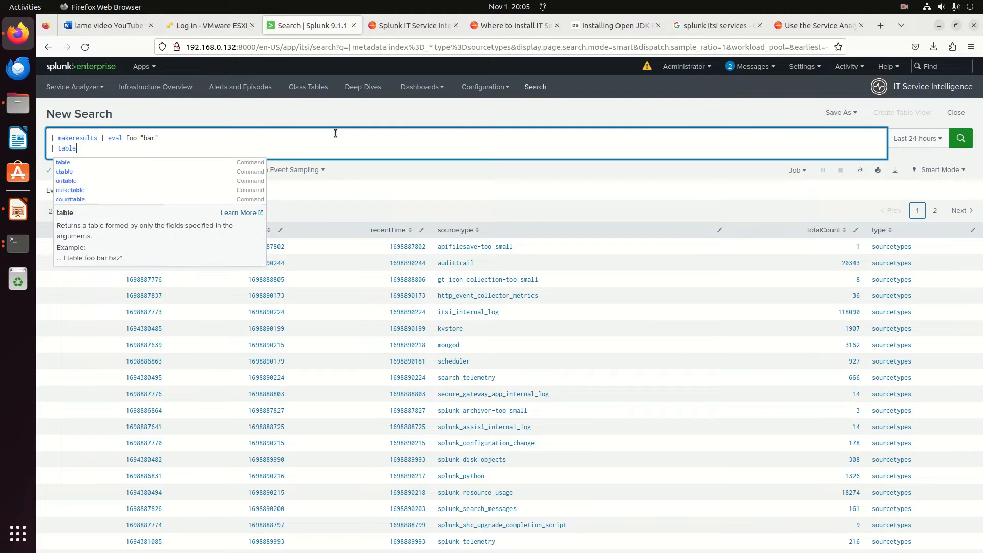
text( _time ,)
key(BackSpace)
text(foo)
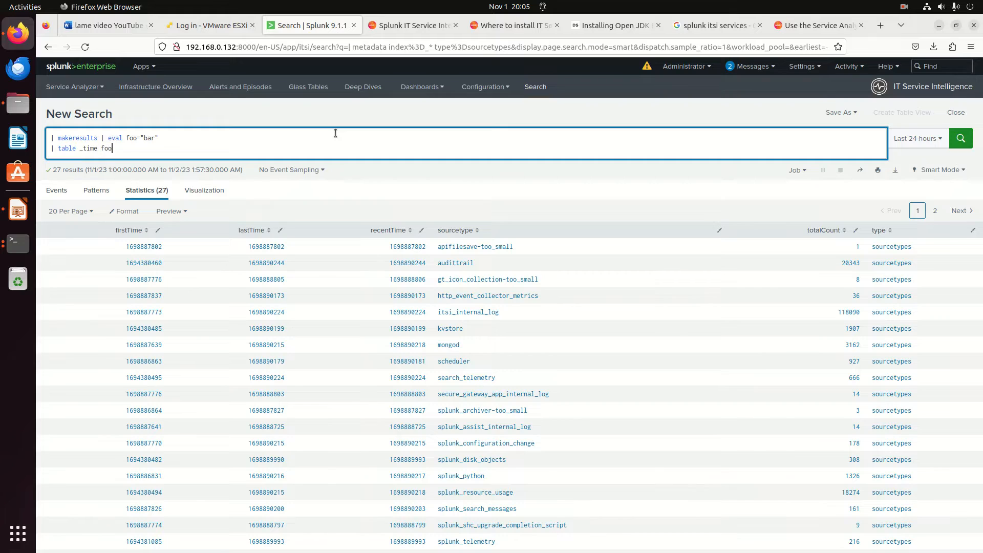
key(Return)
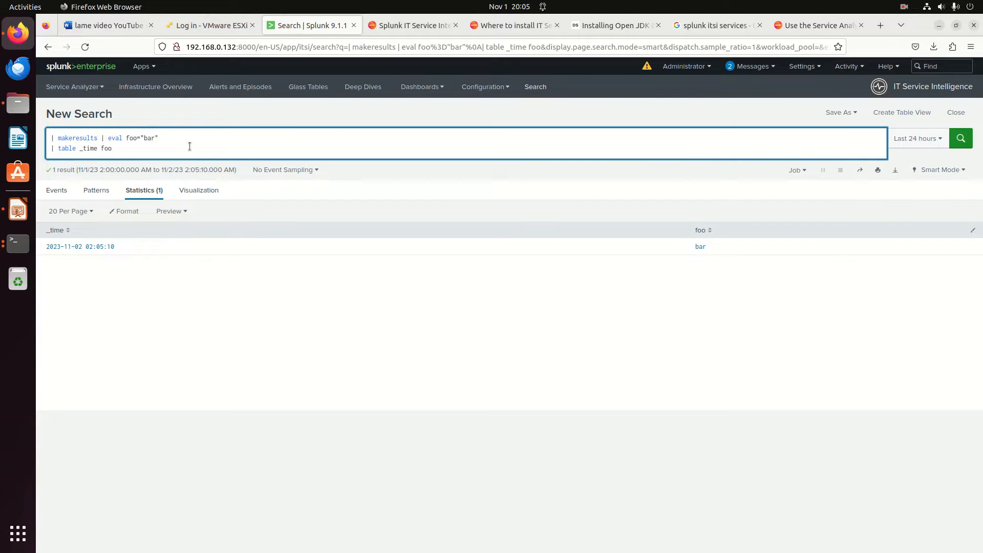
Step: Begin a third query line with | collect index
key(shift+Return)
text(| collect idnex=)
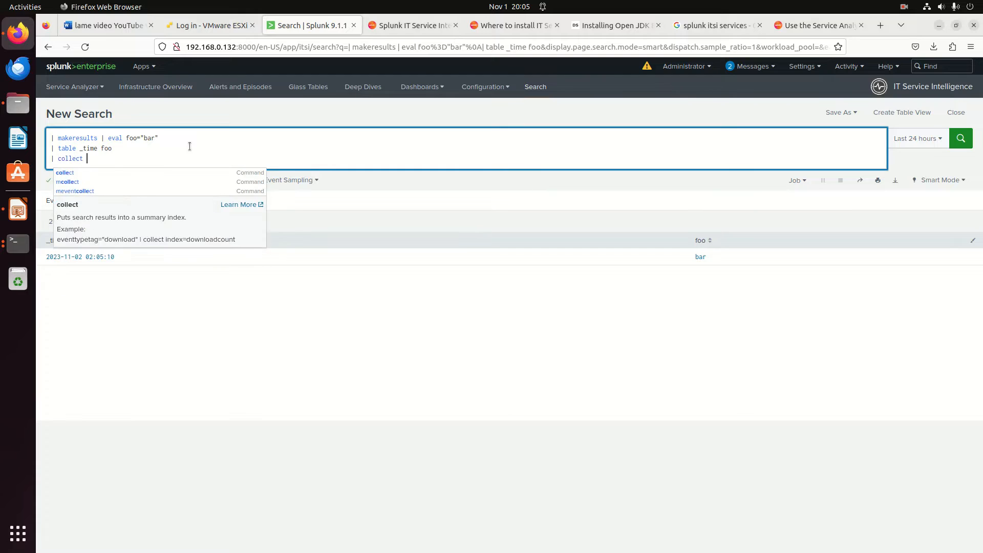
key(BackSpace)
key(BackSpace)
key(BackSpace)
key(BackSpace)
text(n)
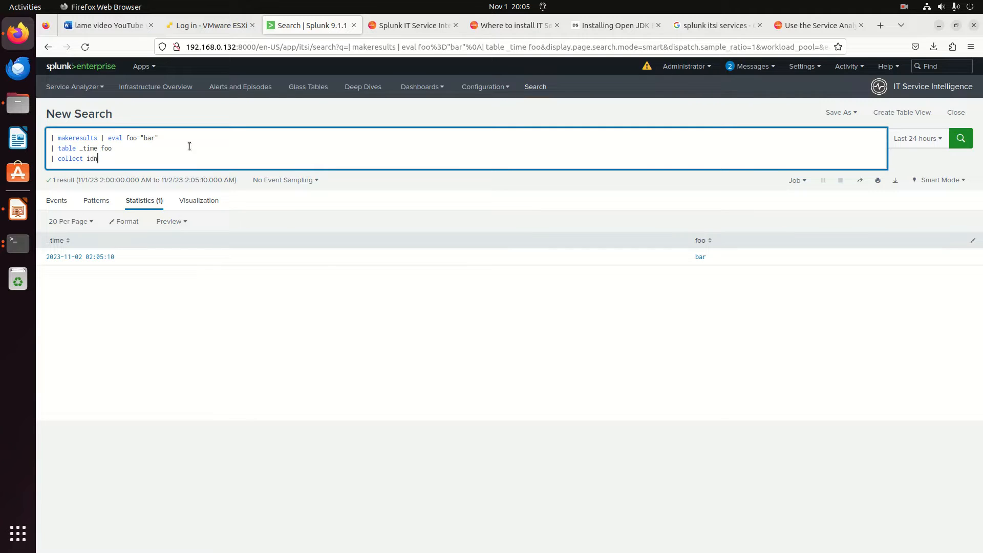
key(BackSpace)
key(BackSpace)
text(ndex)
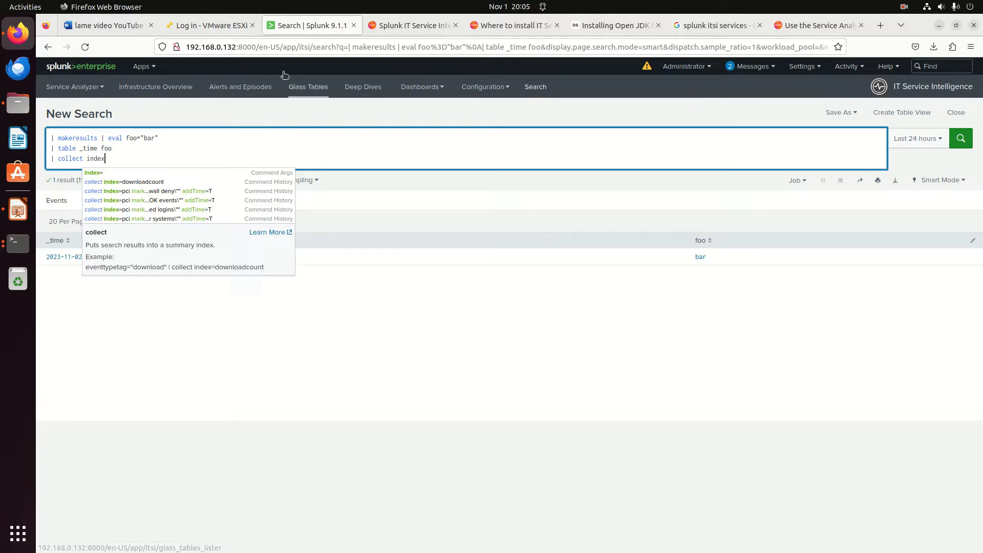
Step: In a duplicate of the search page, go to the index management page and create an index named youtube
right_click(306, 25)
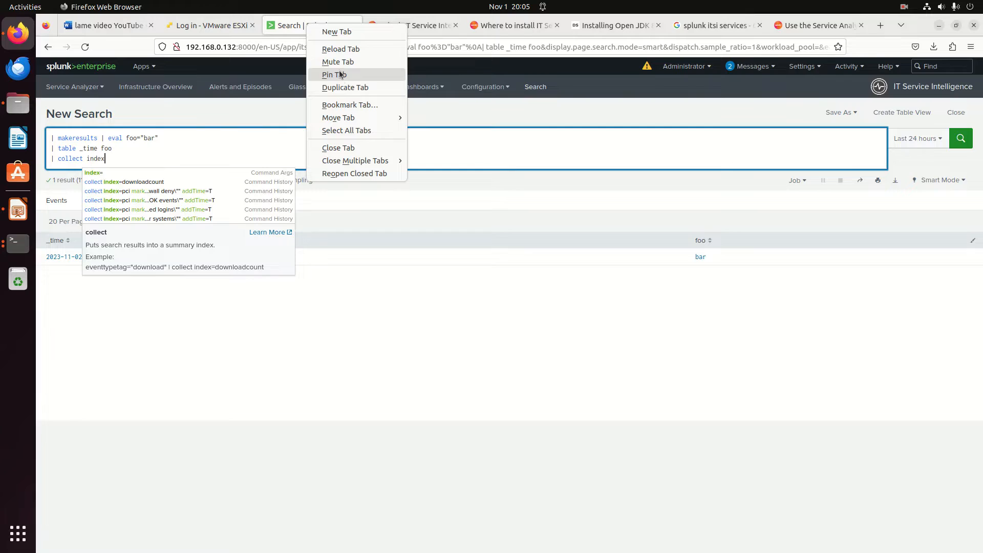
click(339, 83)
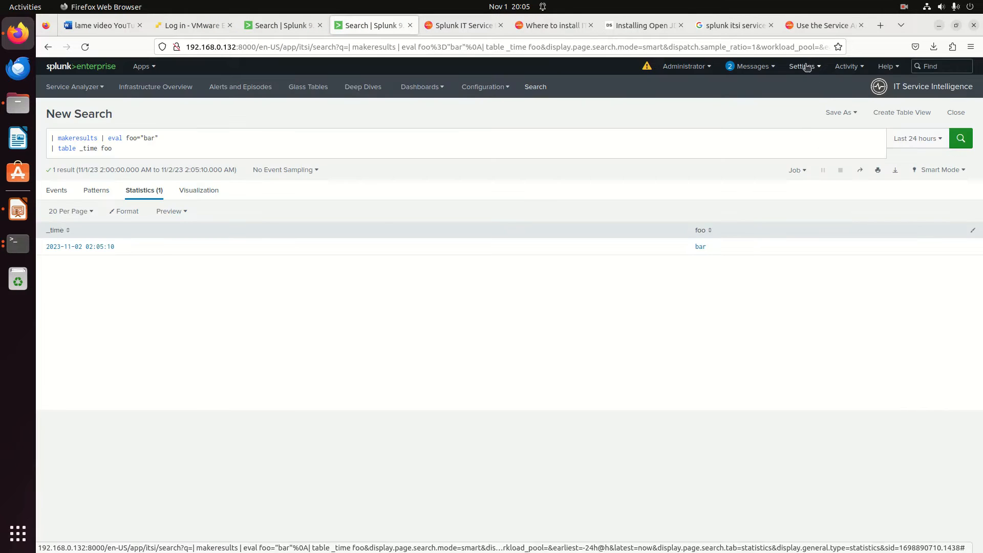
click(806, 67)
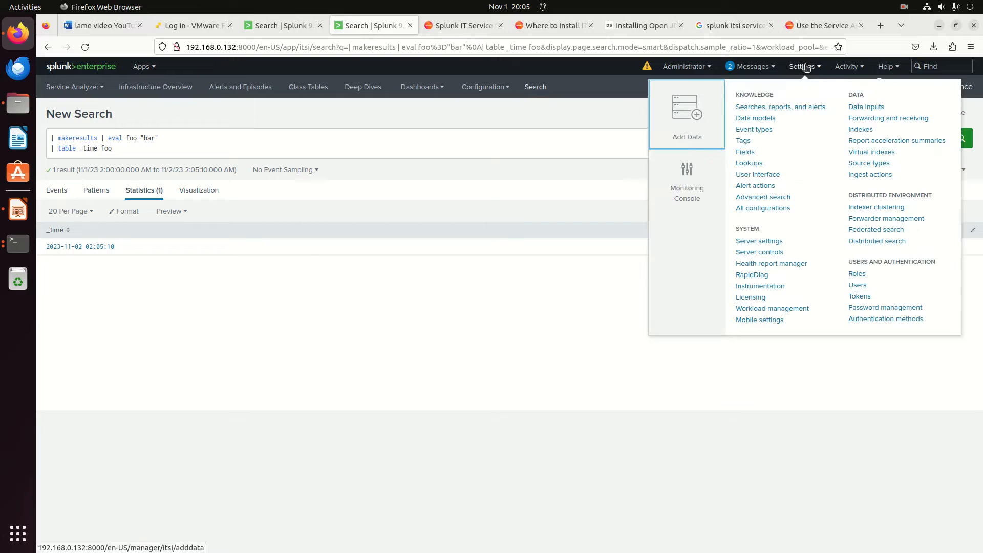
click(861, 130)
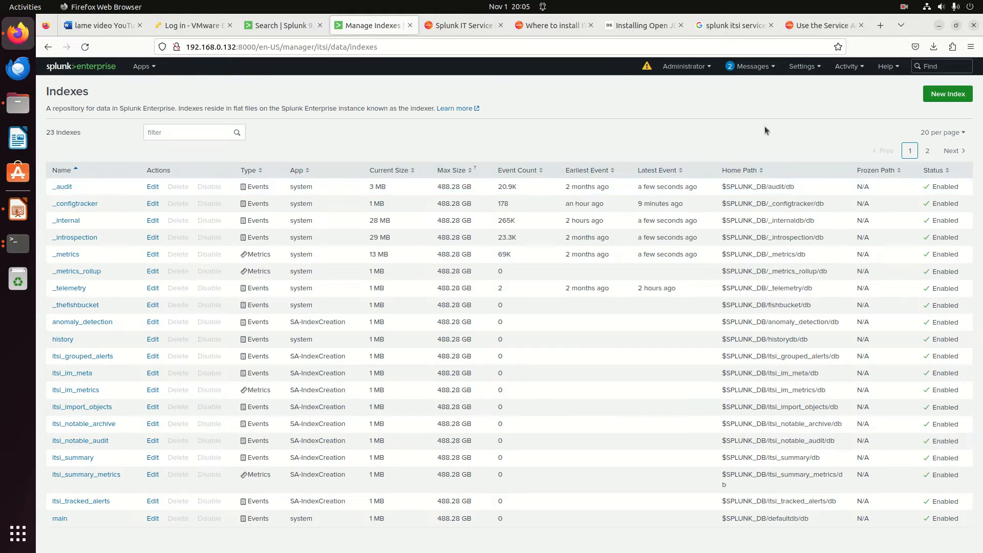
click(948, 94)
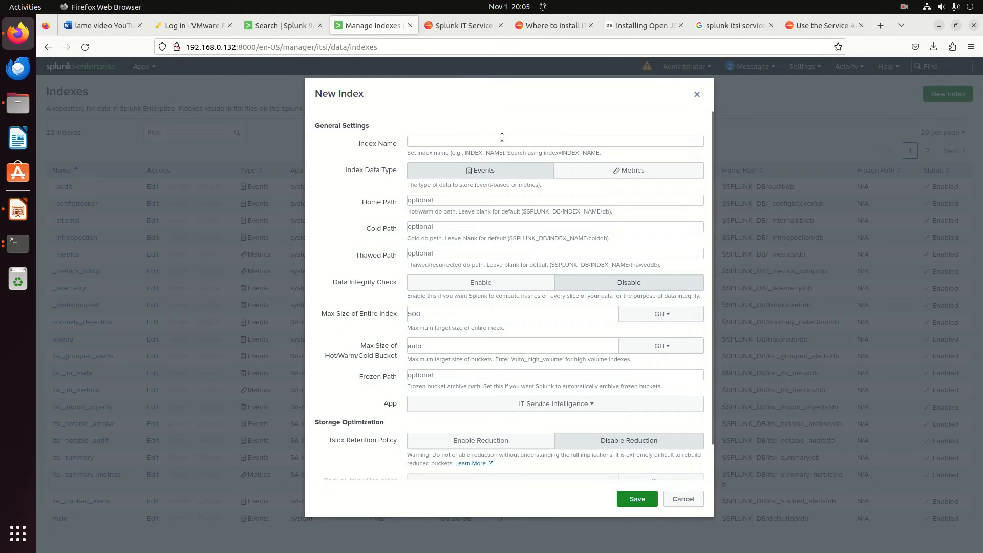
text(youtube)
click(637, 499)
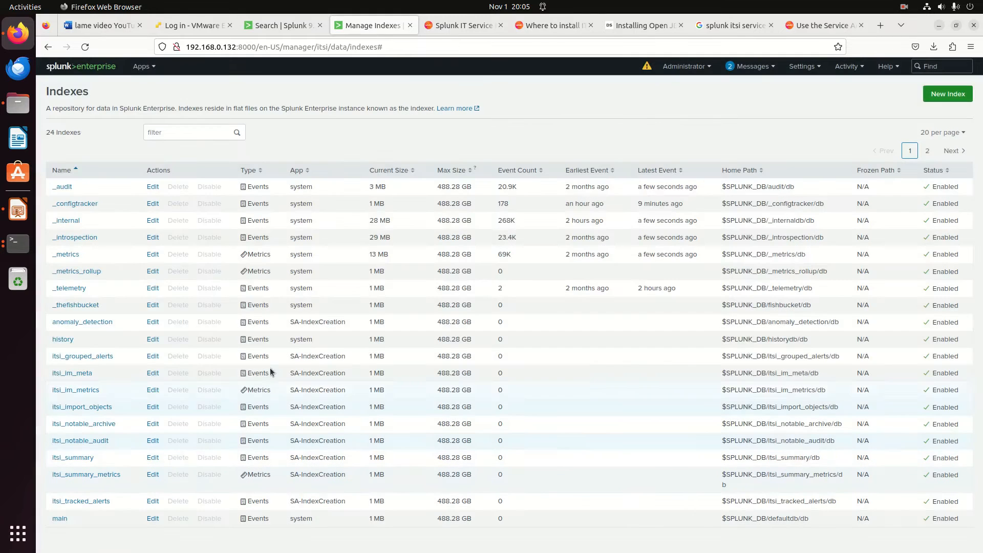
Step: Back in the original search, complete the collect line as index=youtube source="heartbeat_example" and run it
click(270, 29)
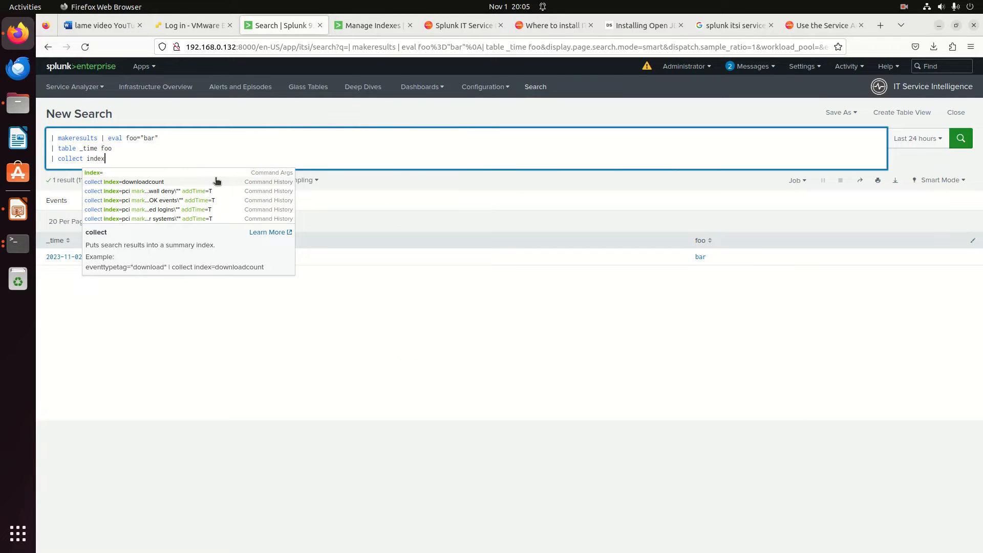
text(=youtu)
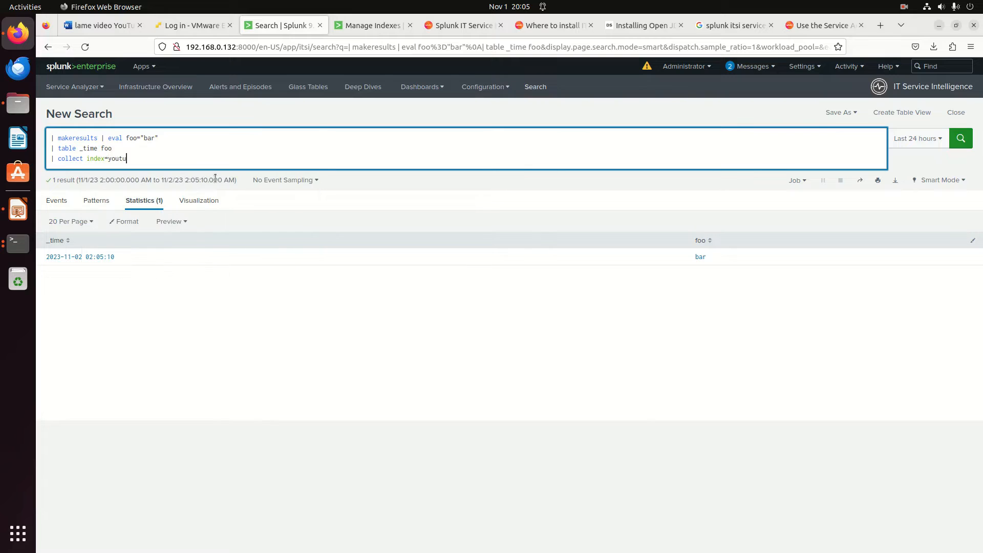
text(be source=)
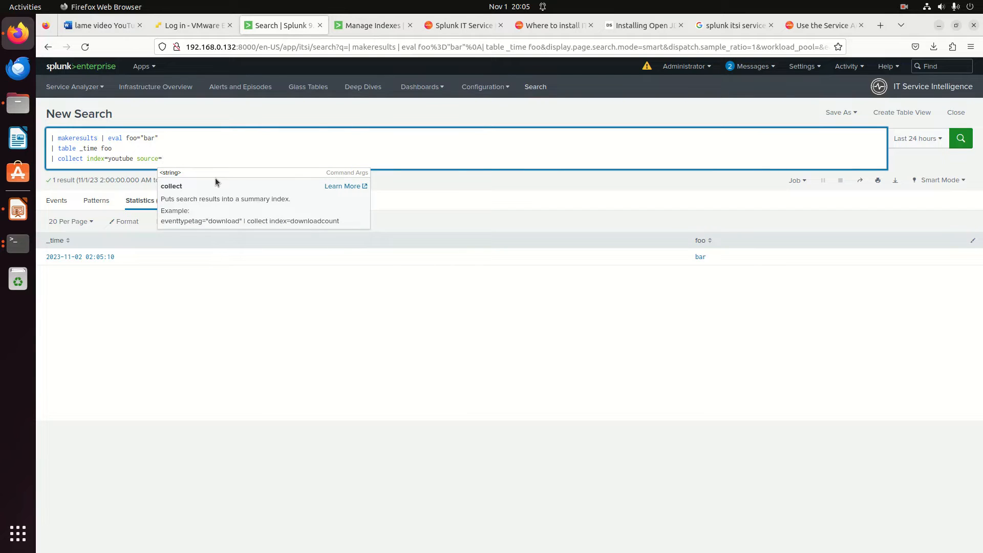
text("heartbeat)
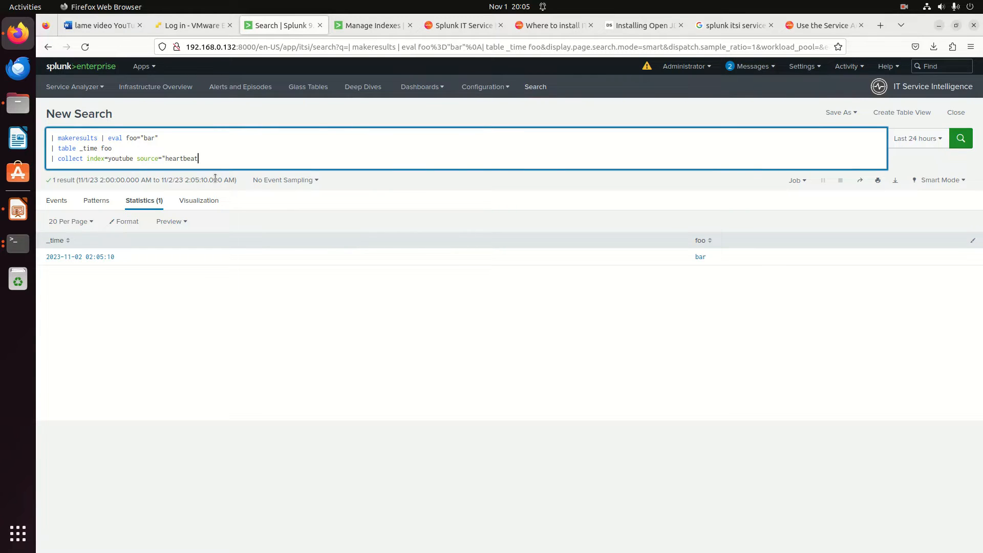
text(_example")
key(Return)
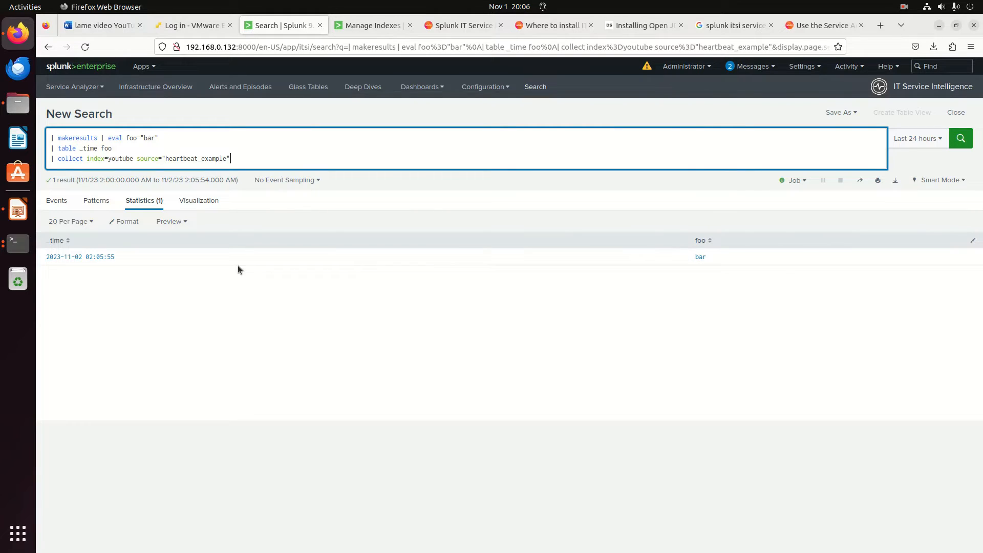
Step: In a duplicate of the search page, replace the query with index=youtube source="heartbeat_example" and run it to check the collected data
triple_click(269, 159)
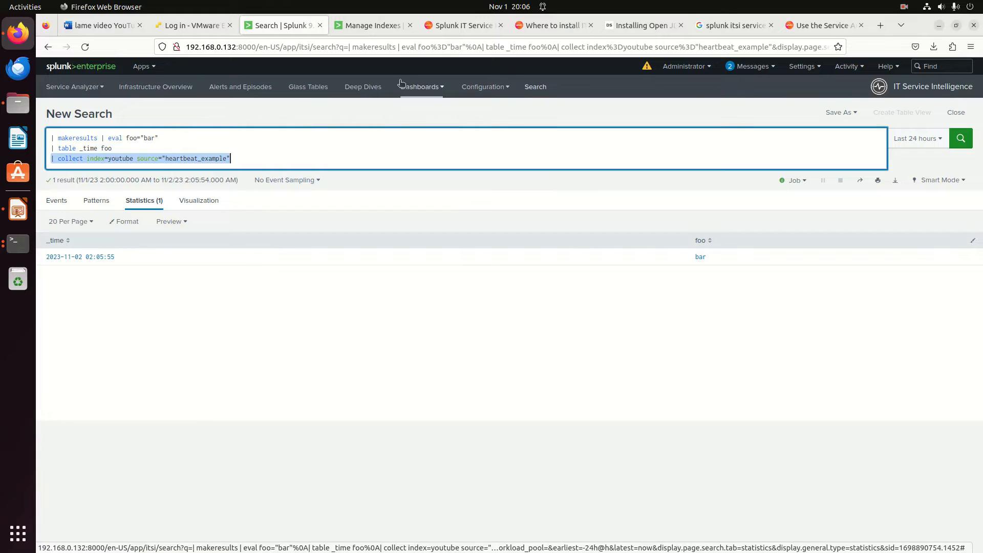
right_click(288, 30)
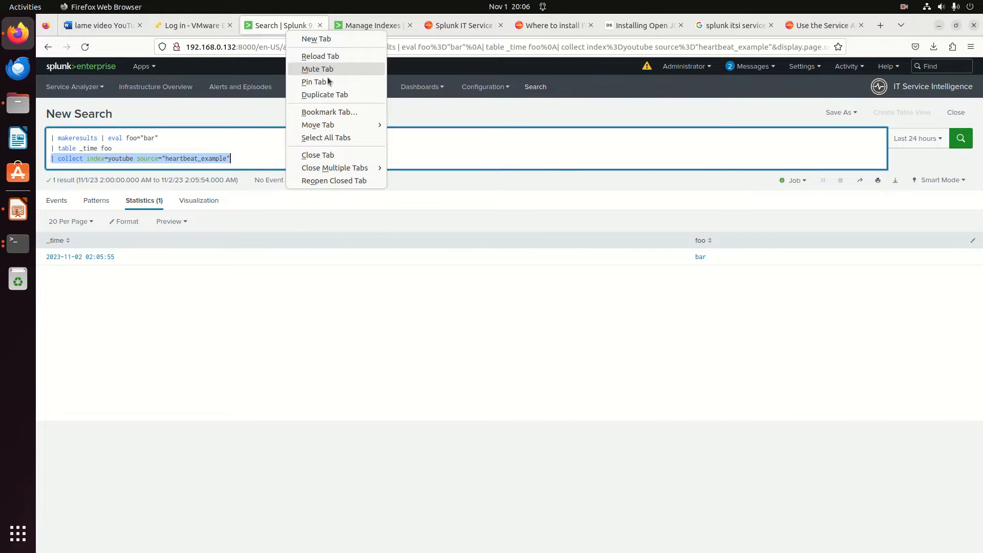
click(324, 95)
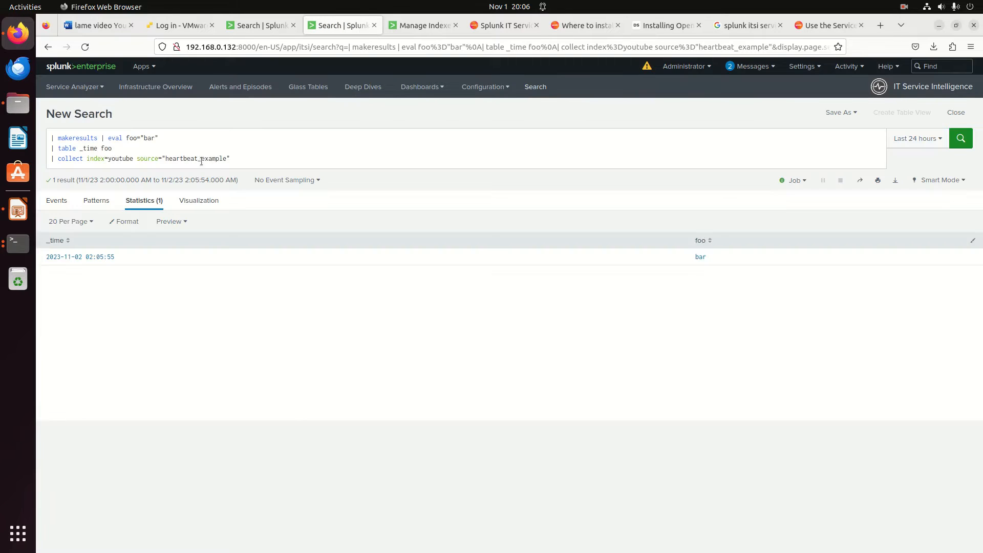
triple_click(201, 161)
key(ctrl+c)
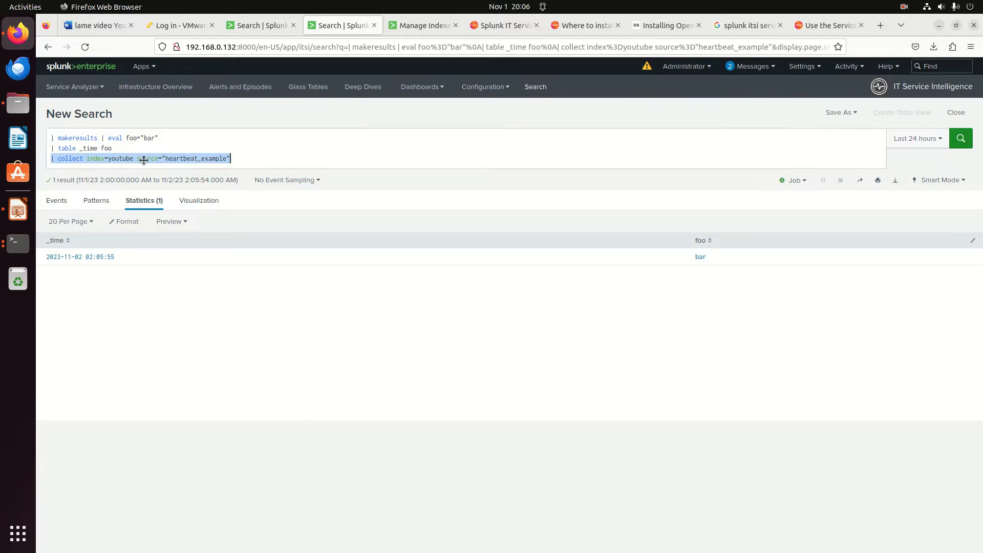
click(143, 158)
key(ctrl+a)
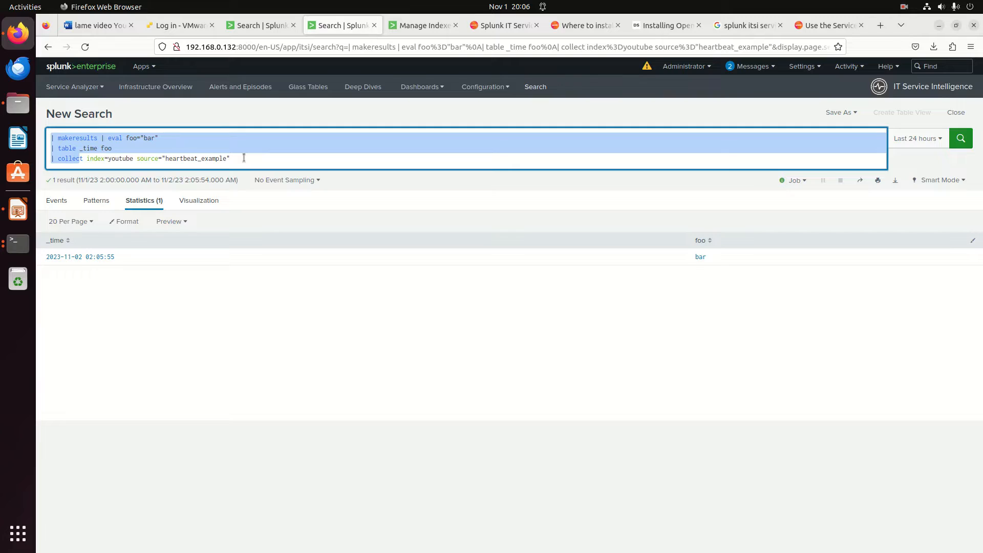
key(ctrl+v)
key(Return)
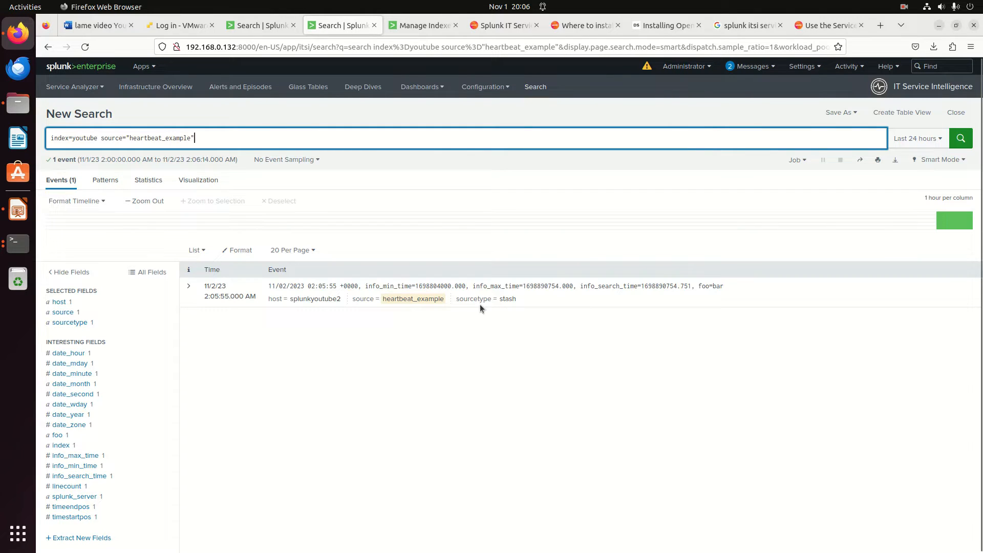
Step: Return to the collect search and start saving it as a report titled lame_heartbeat_example
click(256, 23)
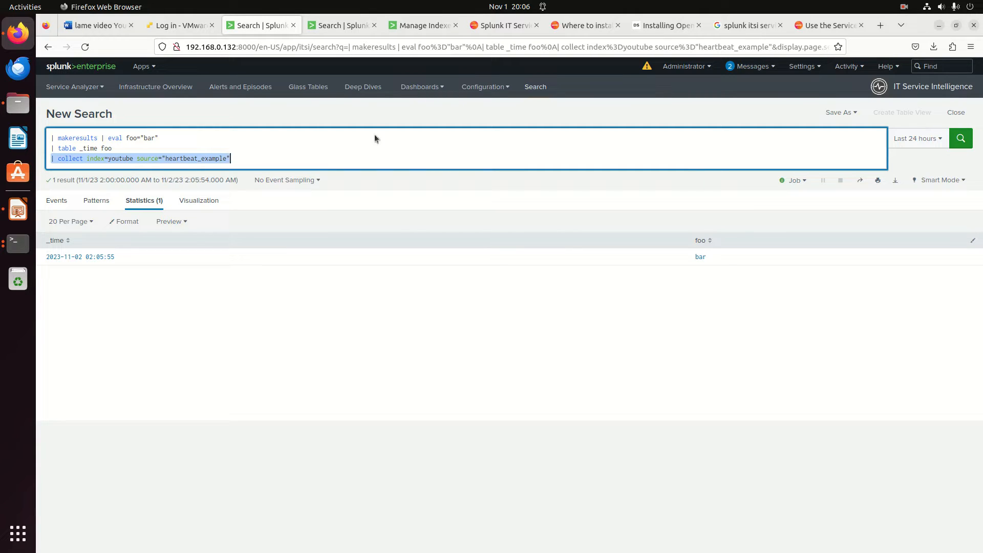
click(844, 115)
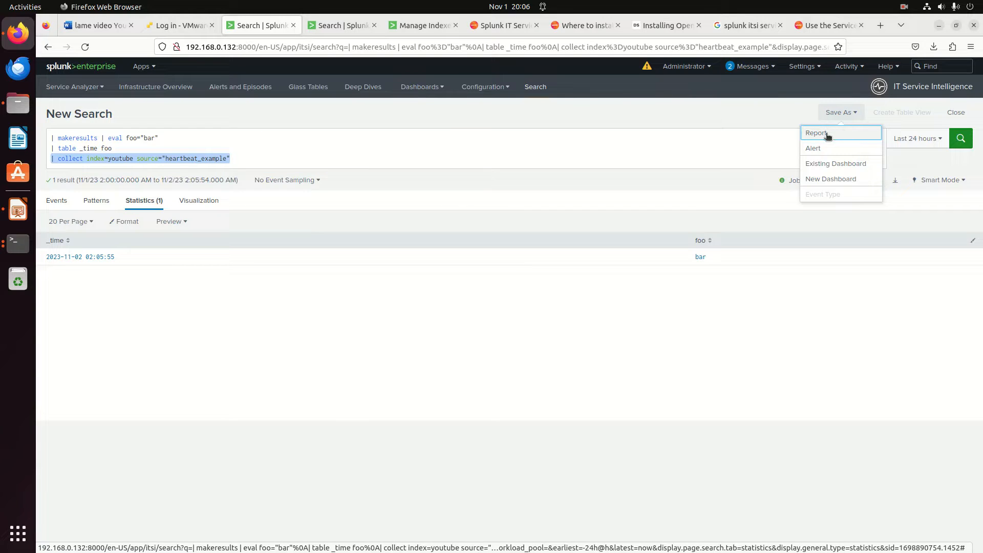
click(826, 134)
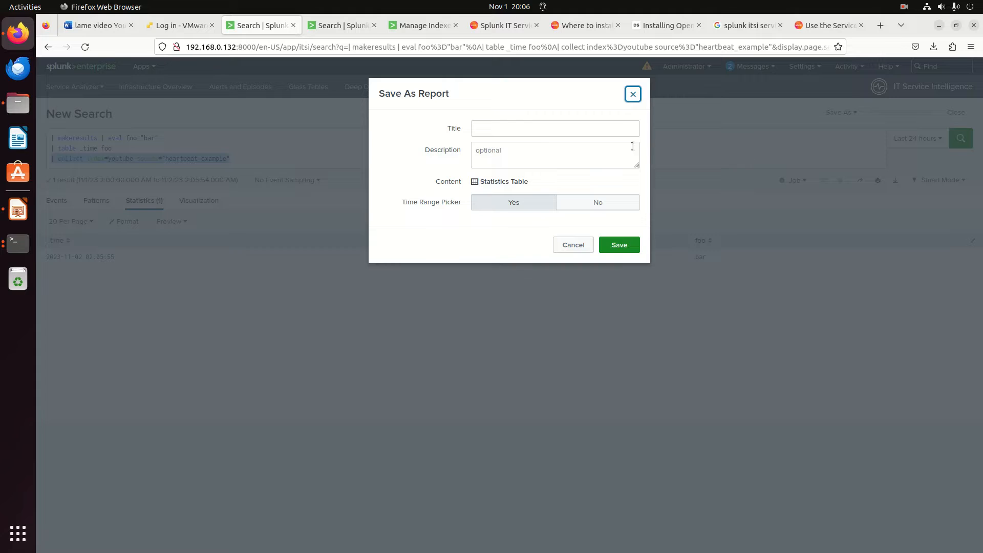
text(i)
key(BackSpace)
text(ima)
key(BackSpace)
key(BackSpace)
text(ame_hea)
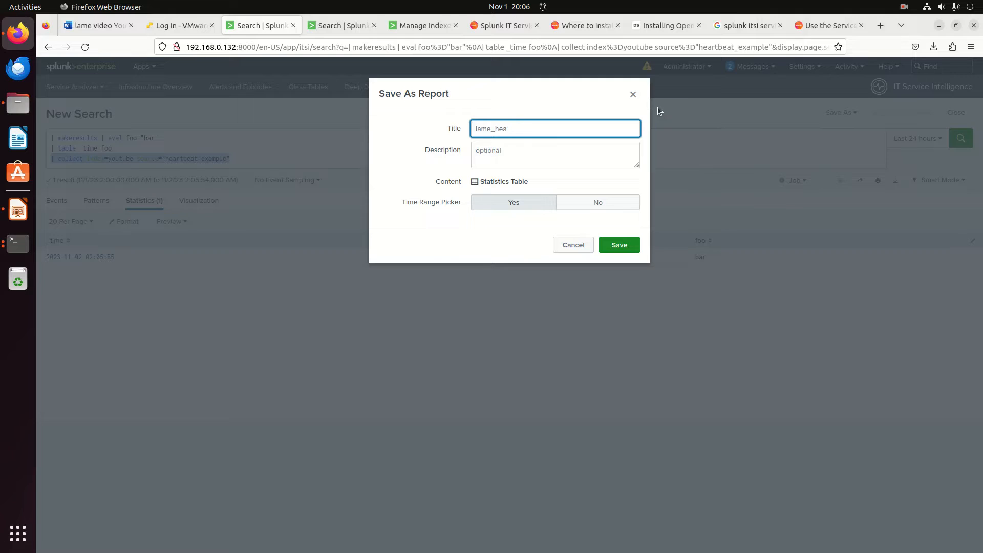
text(rtbeat_example)
Step: Enter the report description "Example for Youtube to create my very first KPI" and save the report
click(609, 149)
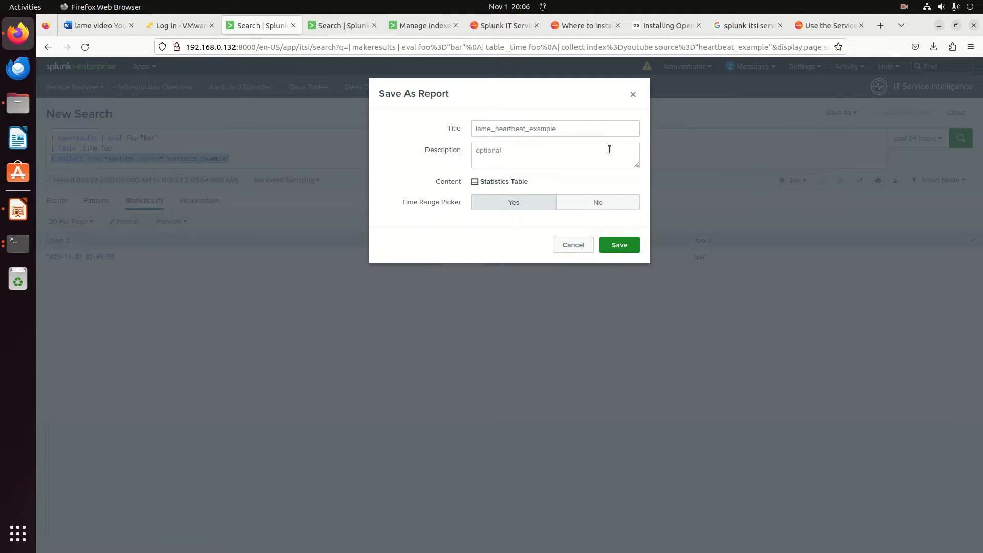
text(Example for )
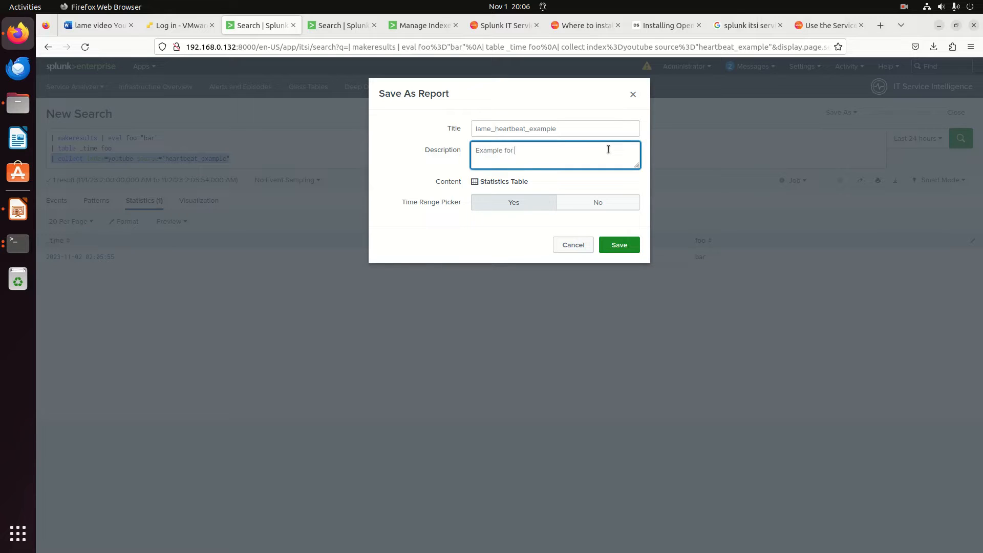
text(Youtube vi)
key(BackSpace)
key(BackSpace)
key(BackSpace)
key(BackSpace)
key(BackSpace)
key(BackSpace)
key(BackSpace)
key(BackSpace)
text(ube to create my very first KP)
click(624, 245)
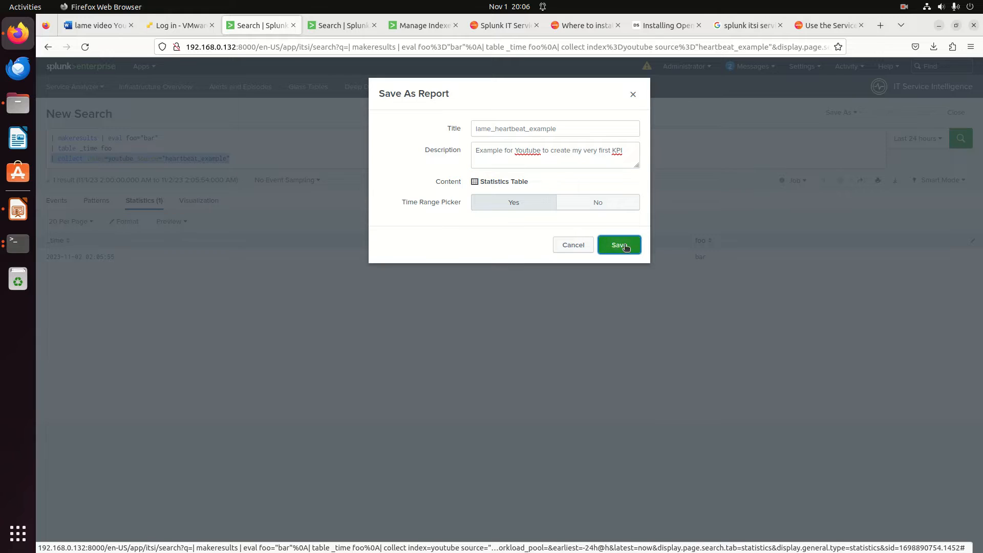
Step: Share the lame_heartbeat_example report at app level, with read access for Everyone and write access for admin
click(409, 166)
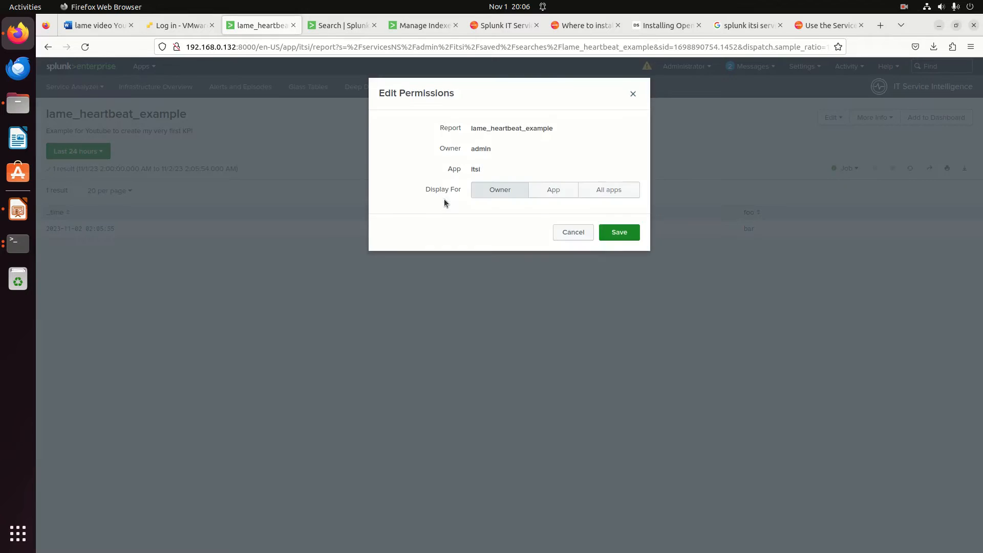
click(548, 188)
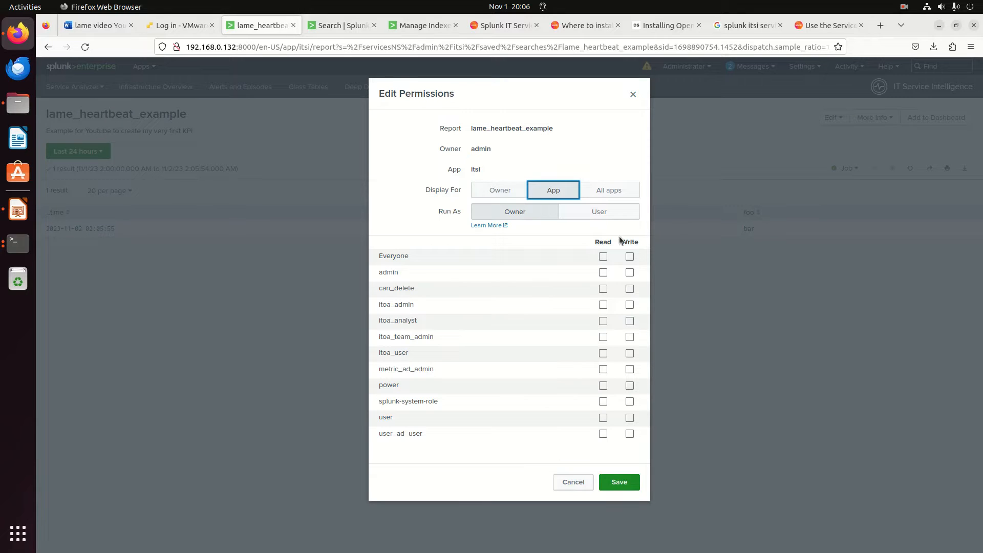
click(603, 256)
click(630, 273)
click(619, 482)
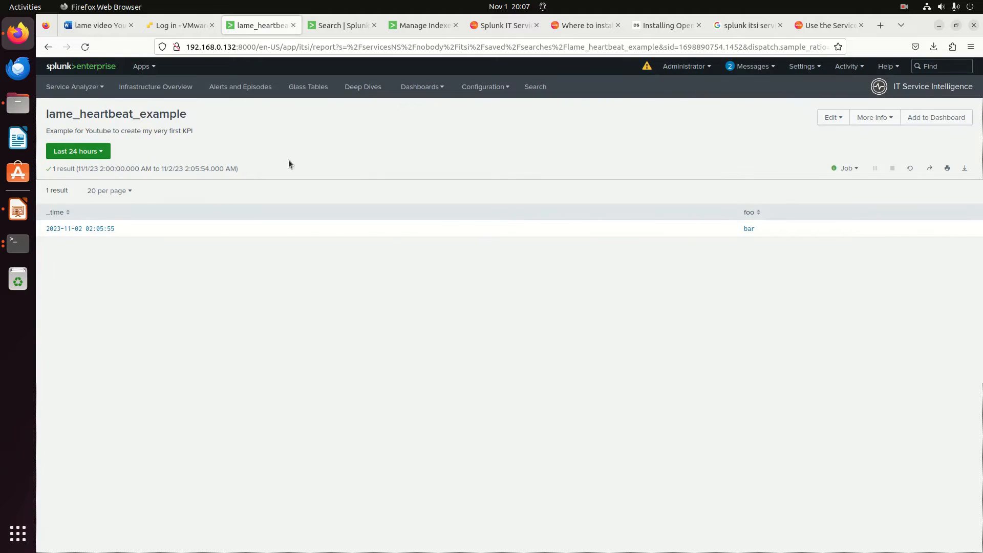
Step: Enable scheduling for the report on a cron schedule with the expression */1 * * * *
click(837, 120)
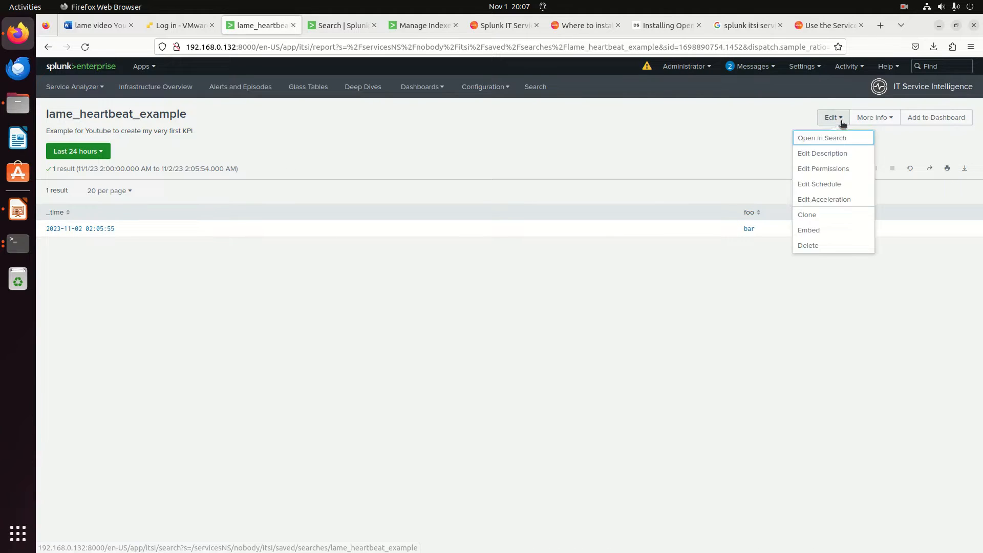
click(823, 184)
click(411, 177)
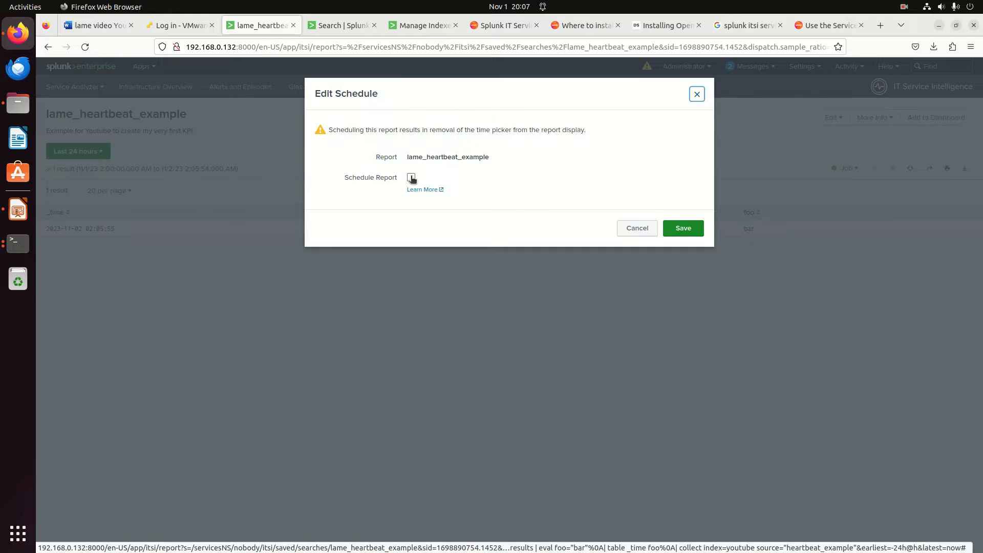
click(486, 210)
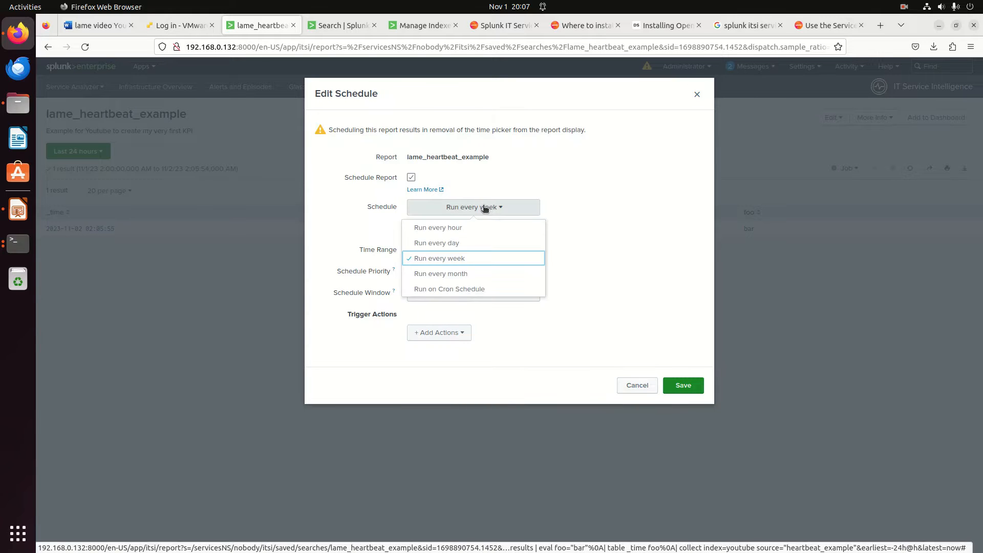
click(450, 289)
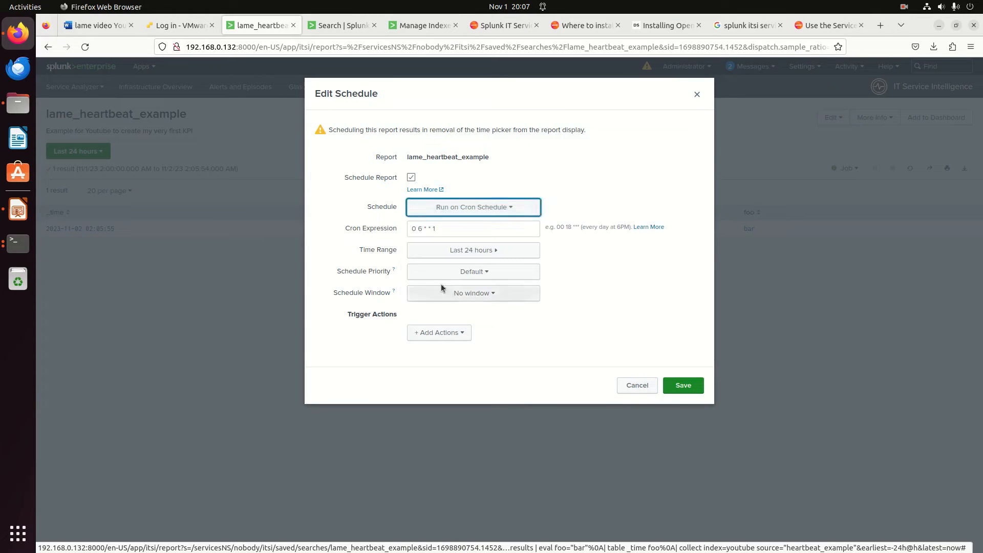
click(418, 228)
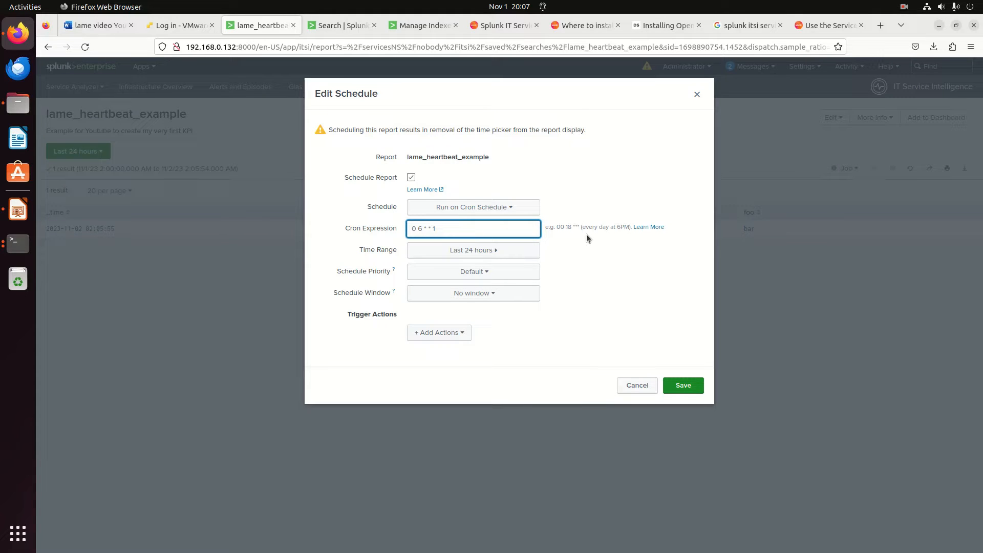
text(*/1)
key(Delete)
text(*)
key(BackSpace)
text(*)
Step: Set the scheduled report's time range to Last 15 minutes and save the schedule
click(487, 254)
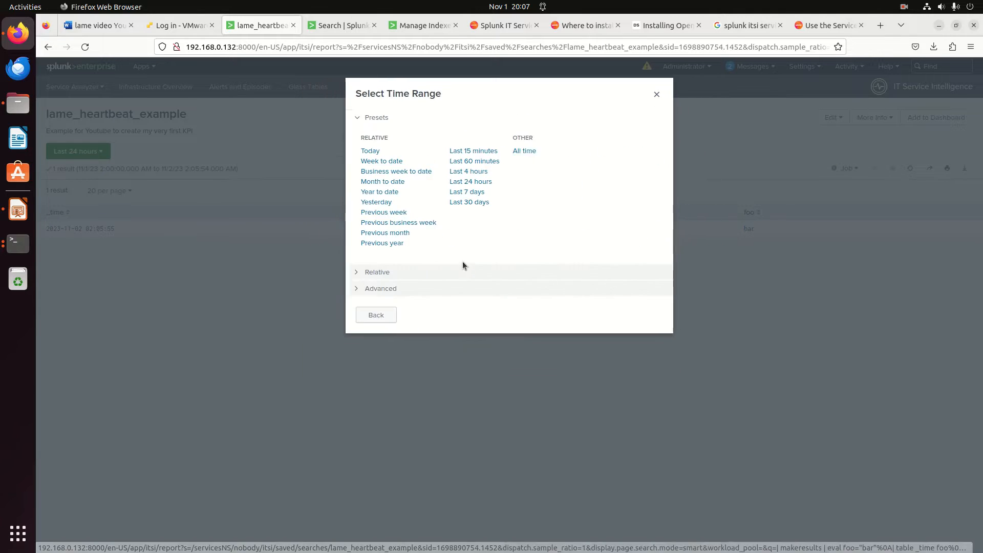
click(489, 153)
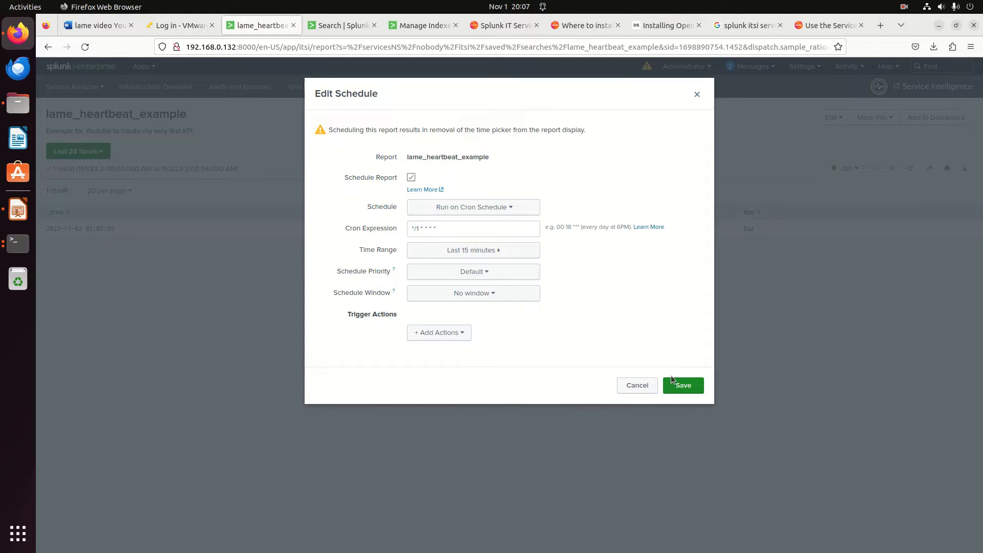
click(675, 384)
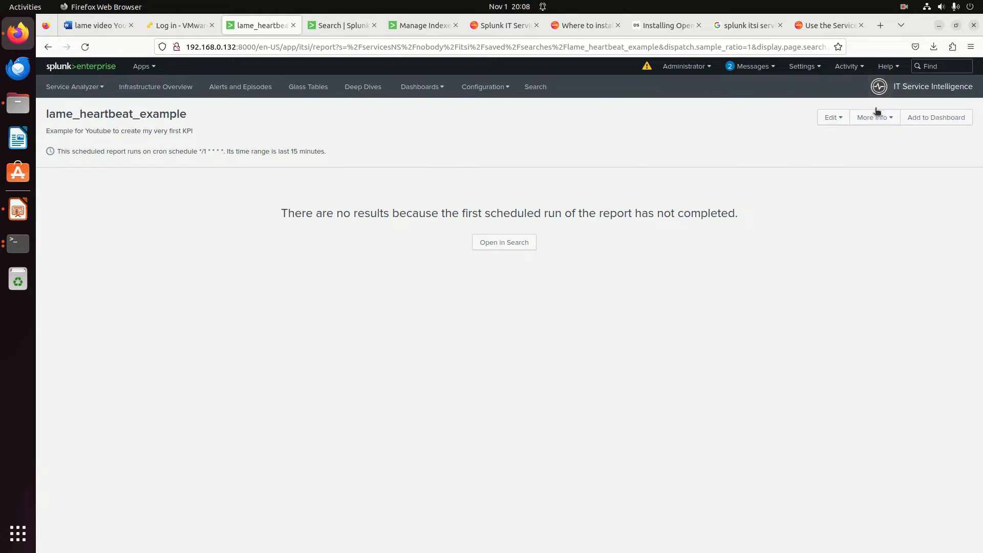
click(902, 6)
click(898, 64)
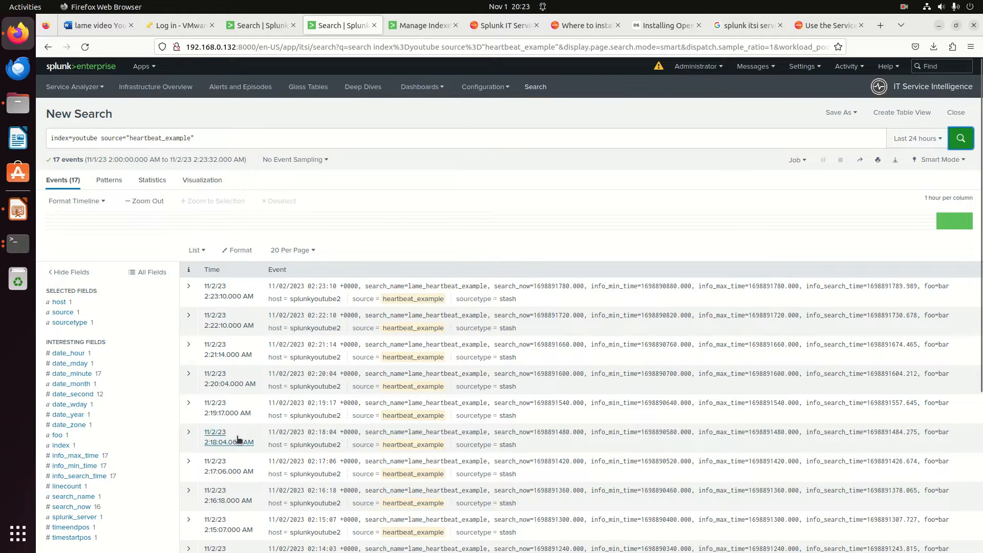
Step: Examine the list of collected heartbeat_example events and their timestamps in the youtube index
scroll(233, 439, down, 3)
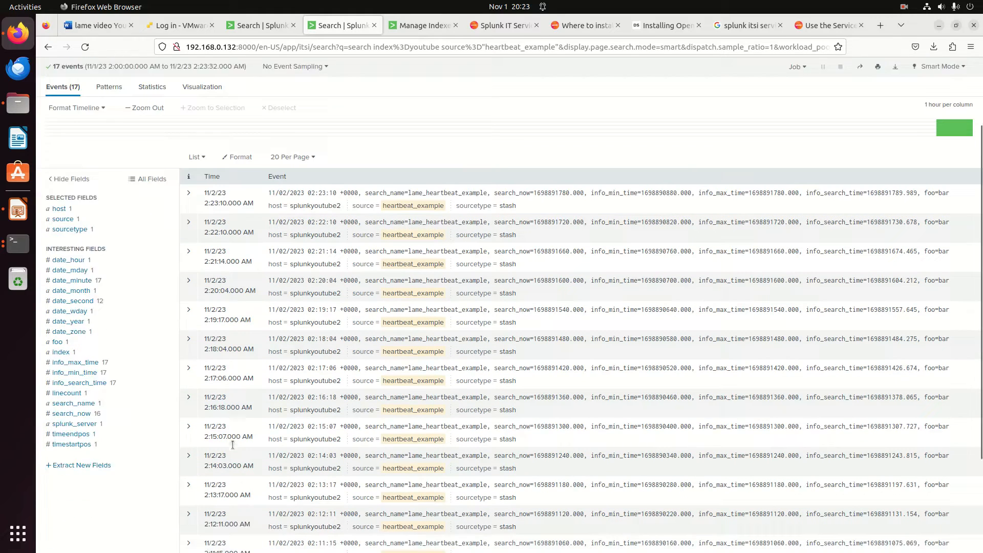
scroll(233, 445, down, 2)
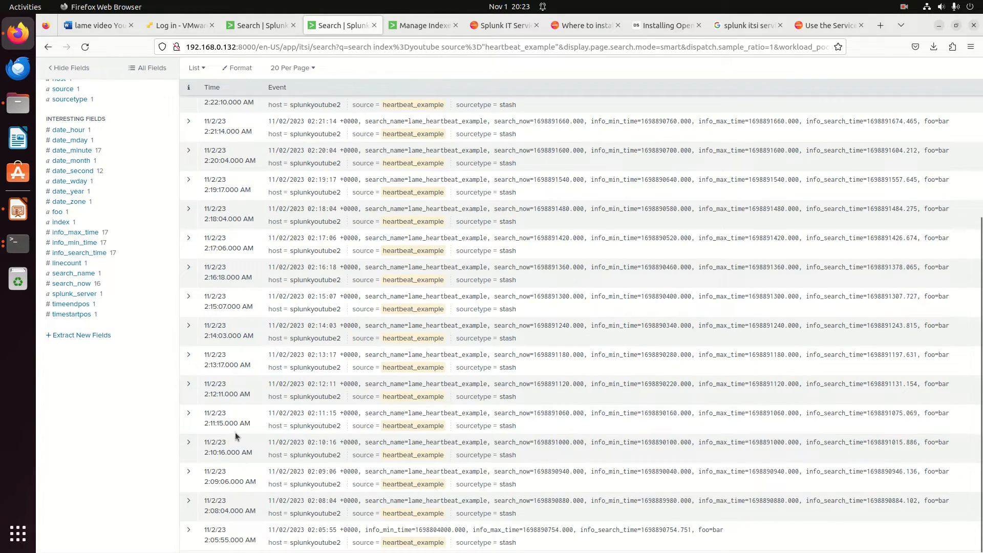
scroll(240, 435, up, 4)
scroll(245, 430, up, 1)
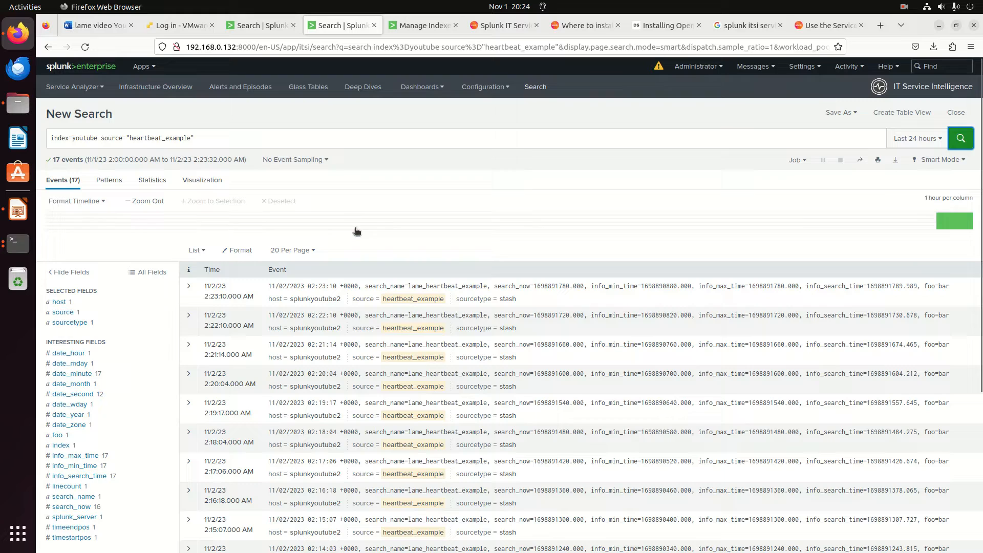
Step: Start a second line with a pipe below the index=youtube source="heartbeat_example" query
click(208, 136)
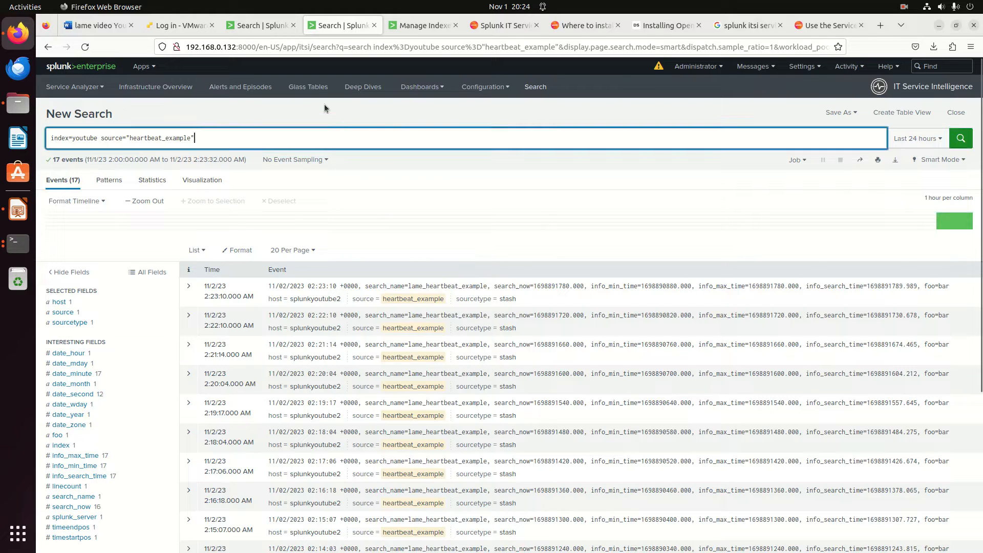
key(Escape)
key(shift+Return)
text(| sparkl)
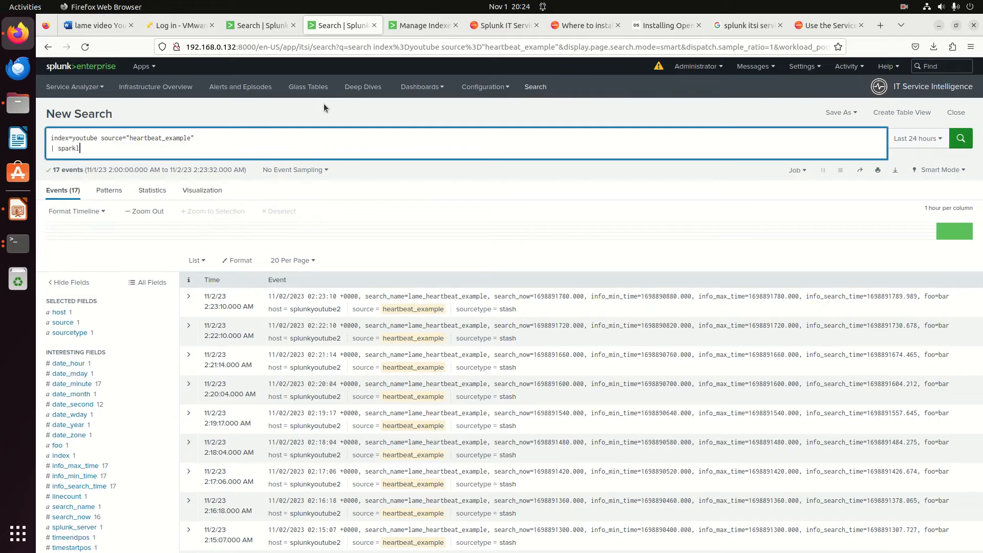
text(ine count by)
key(ctrl+BackSpace)
key(ctrl+BackSpace)
key(ctrl+BackSpace)
text(char)
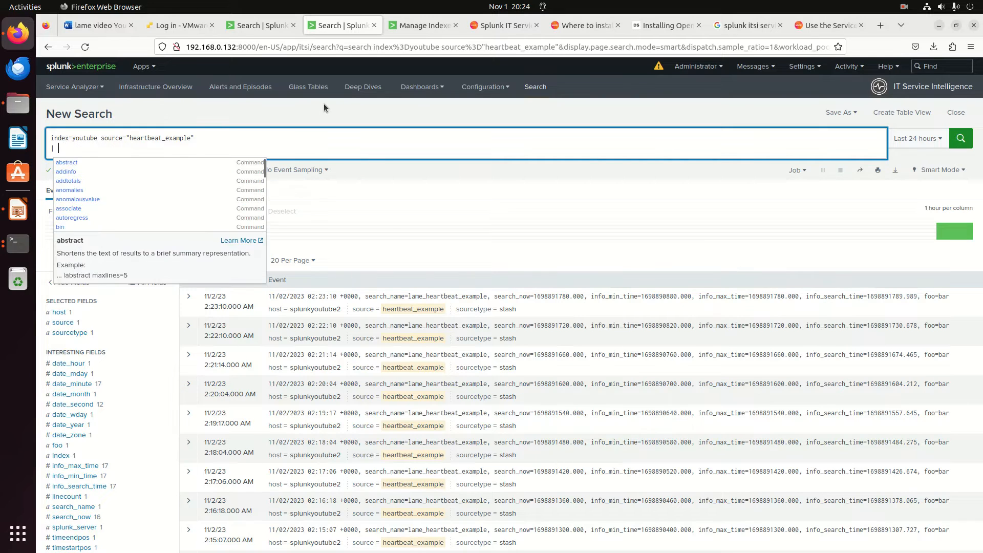
text(t sparklin)
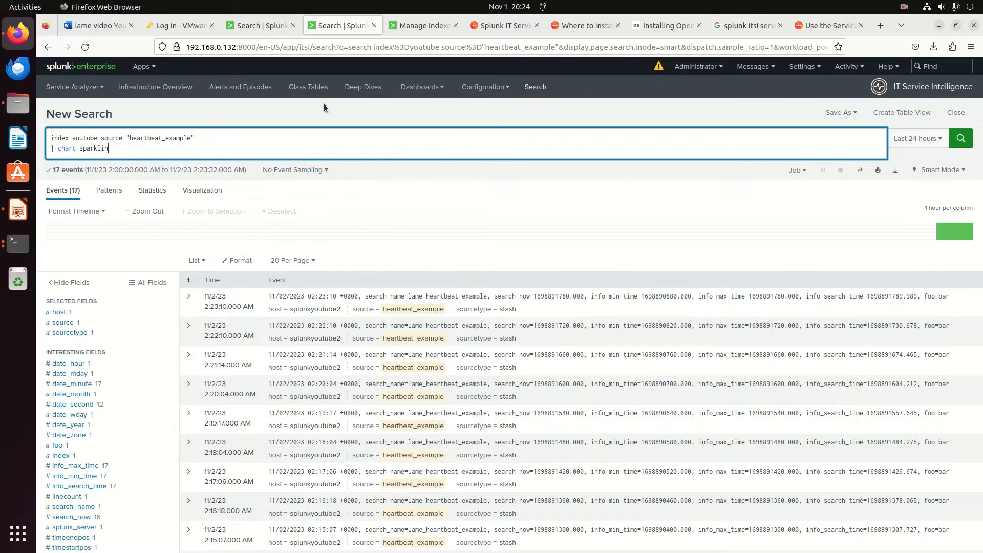
key(BackSpace)
key(BackSpace)
key(BackSpace)
key(BackSpace)
key(BackSpace)
key(BackSpace)
key(BackSpace)
key(BackSpace)
key(BackSpace)
key(BackSpace)
key(BackSpace)
key(BackSpace)
key(BackSpace)
key(BackSpace)
text(stats )
text(sp)
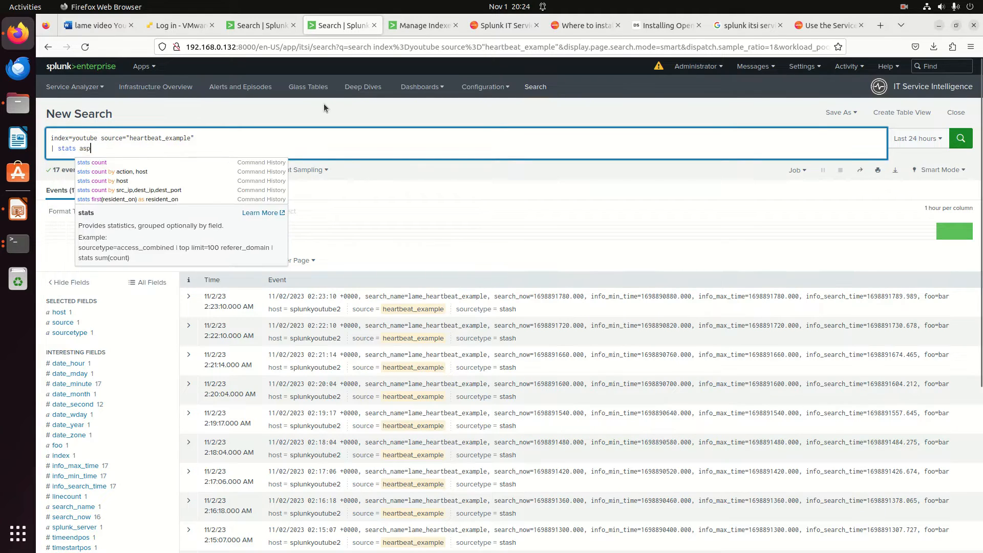
text(arkl)
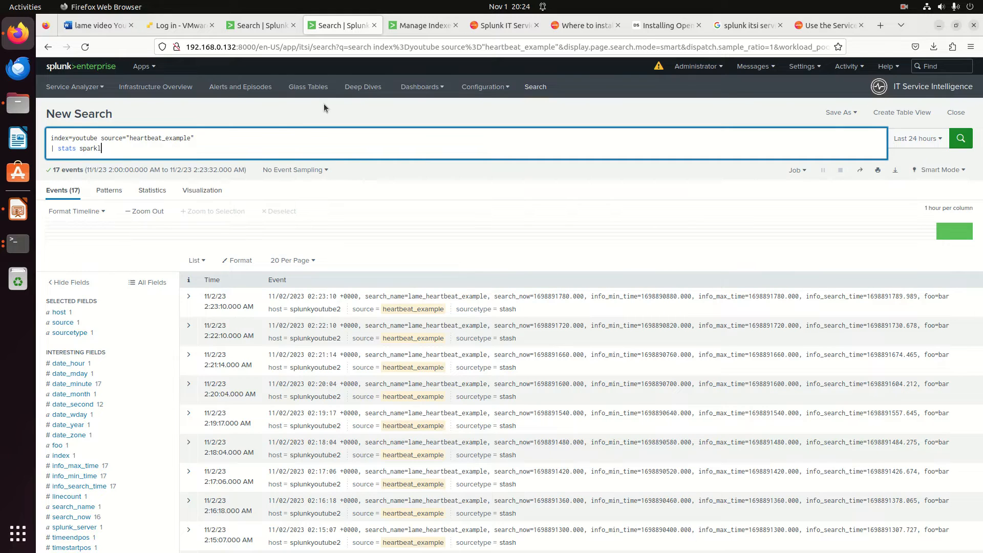
text(ine by sou)
key(BackSpace)
key(BackSpace)
key(BackSpace)
key(BackSpace)
key(BackSpace)
key(BackSpace)
key(BackSpace)
key(BackSpace)
key(BackSpace)
key(BackSpace)
key(BackSpace)
key(BackSpace)
key(BackSpace)
key(BackSpace)
key(BackSpace)
key(BackSpace)
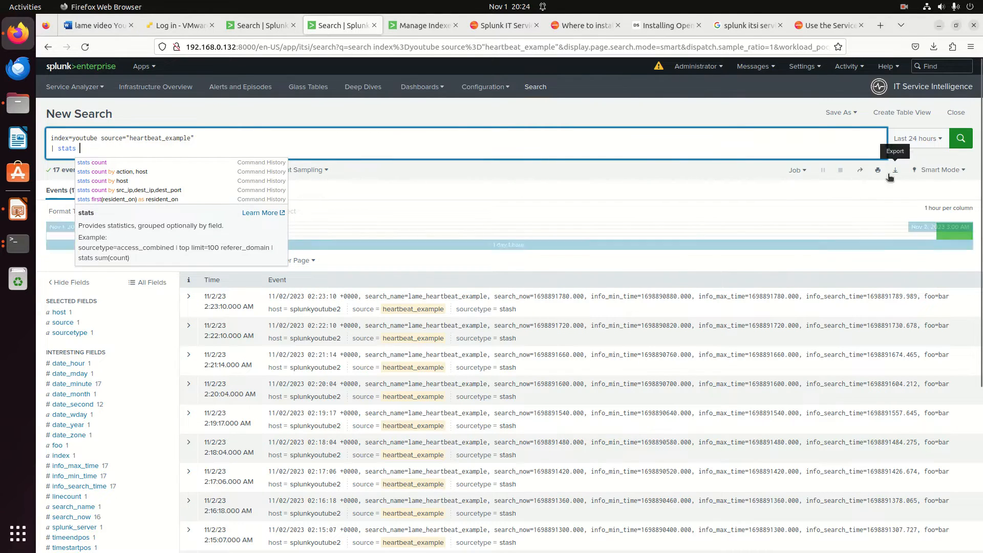
click(904, 6)
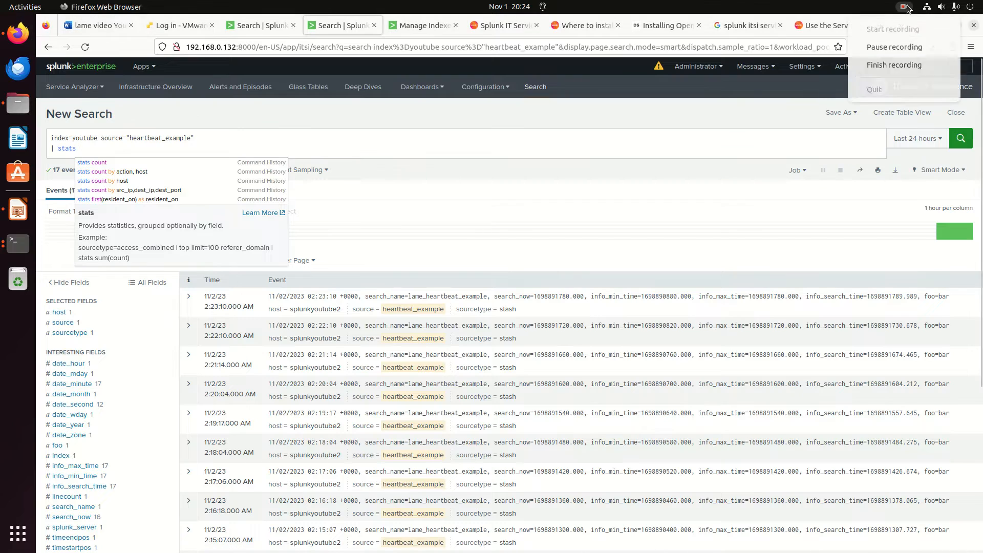
click(893, 51)
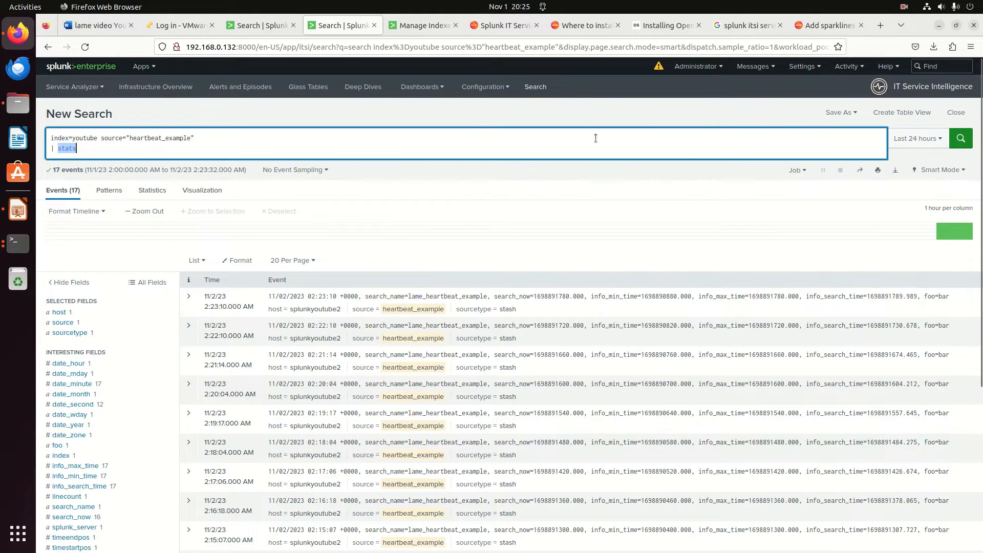
Step: Change the second query line to | chart sparkline count and run the search
key(BackSpace)
key(BackSpace)
key(BackSpace)
key(BackSpace)
key(BackSpace)
key(BackSpace)
text(cah)
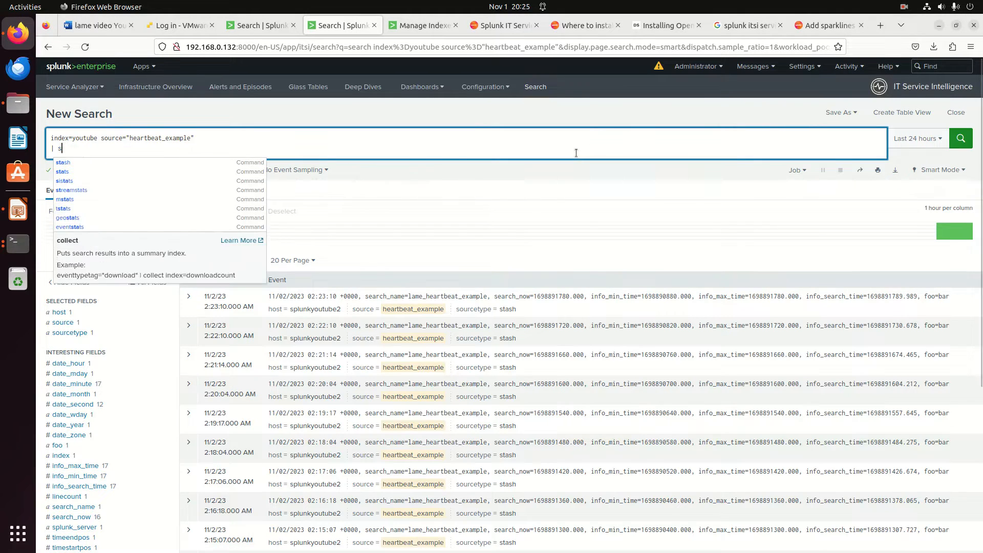
key(BackSpace)
key(BackSpace)
text(hart spark)
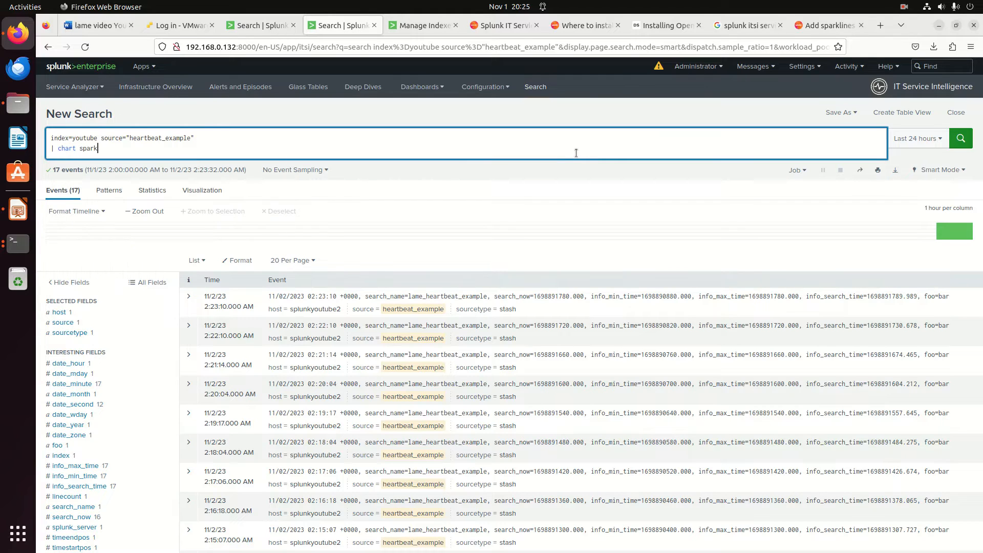
text(line count)
key(Return)
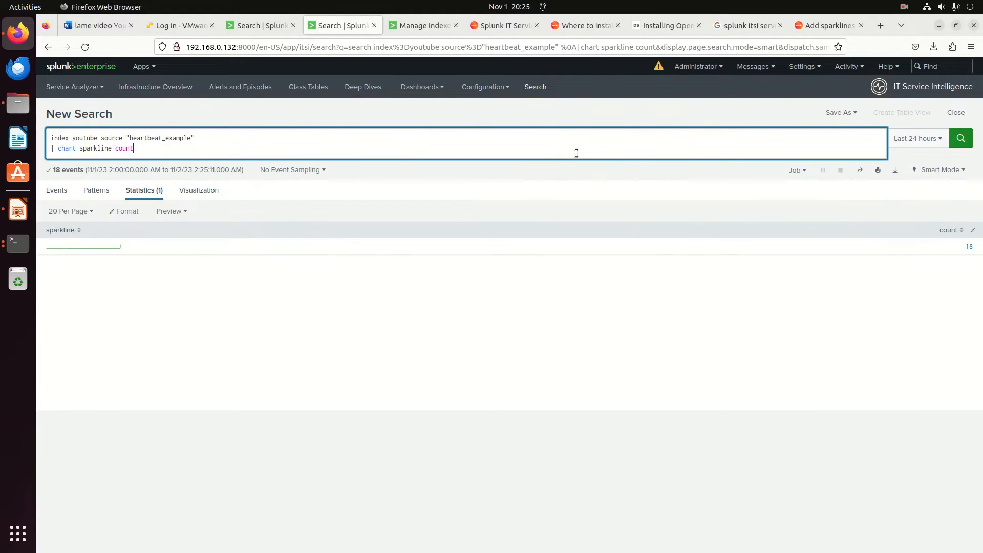
Step: Rerun the sparkline search over the Last 15 minutes
mouse_move(119, 248)
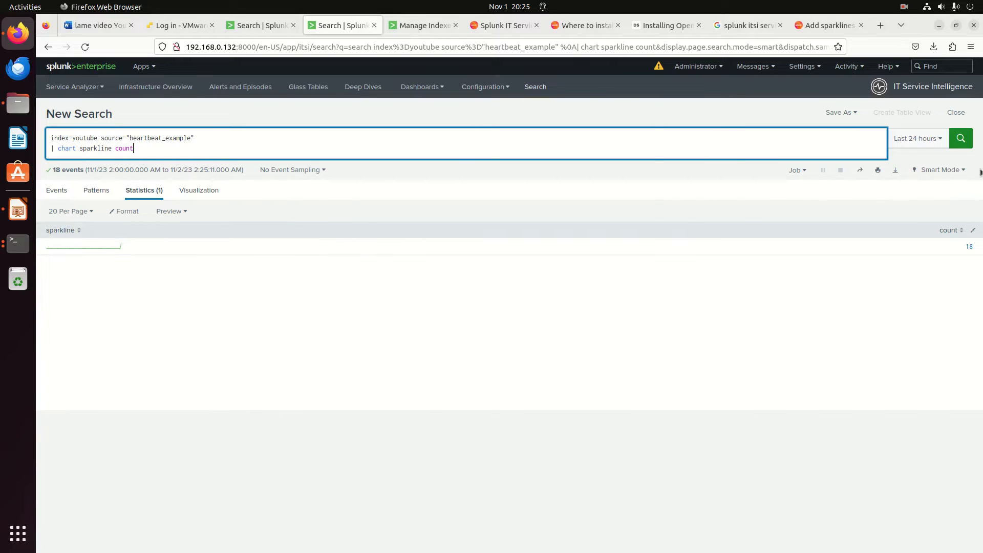
click(912, 140)
click(844, 195)
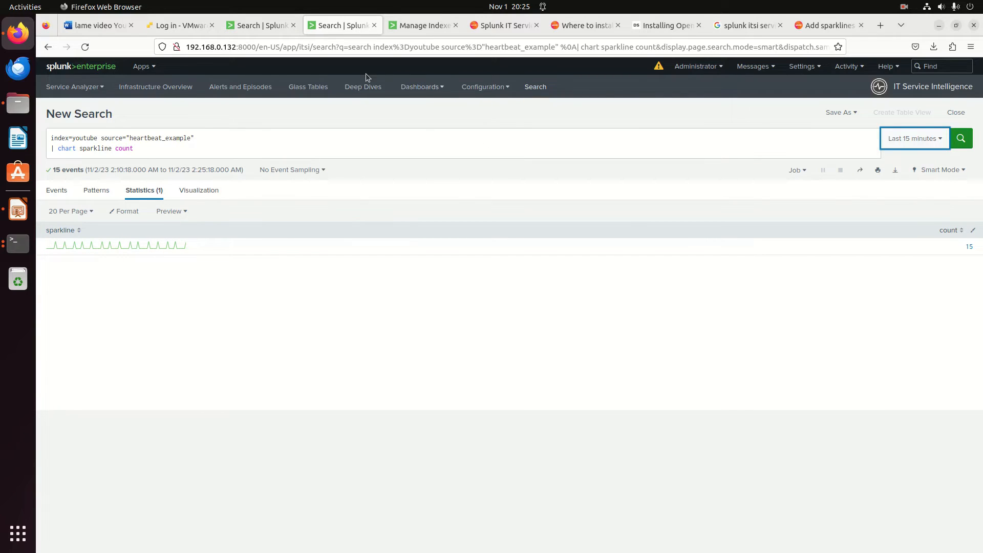
Step: Go to the ITSI services configuration and start creating a new service
click(500, 91)
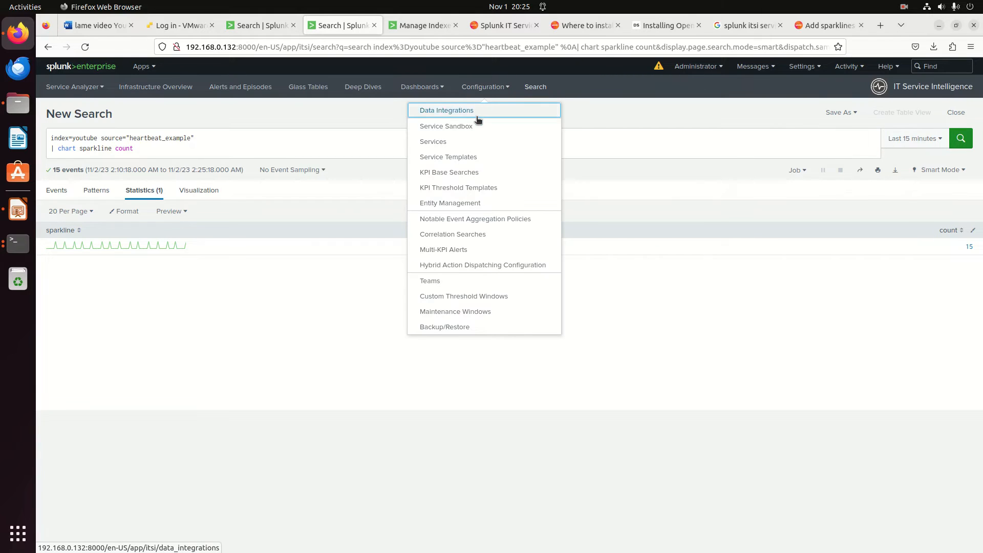
click(449, 144)
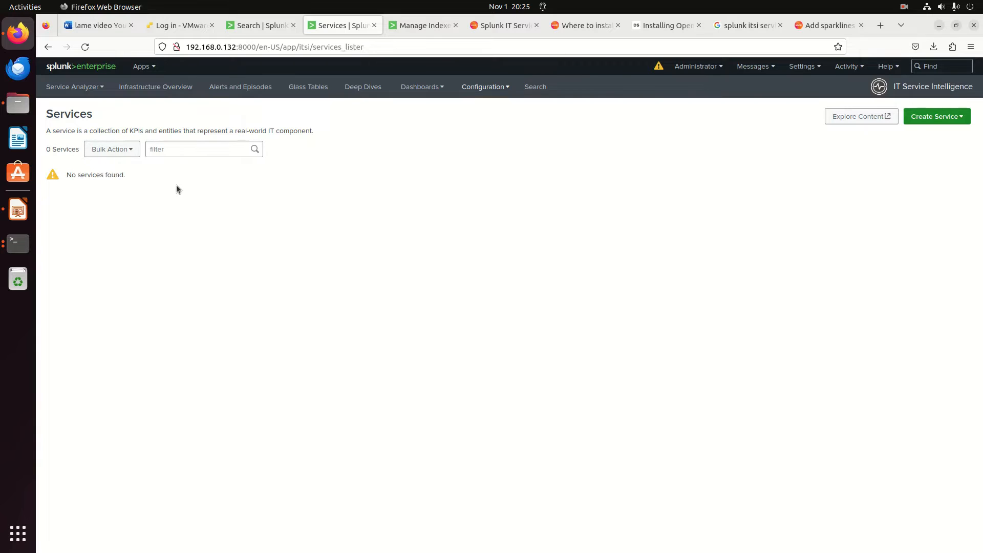
click(943, 116)
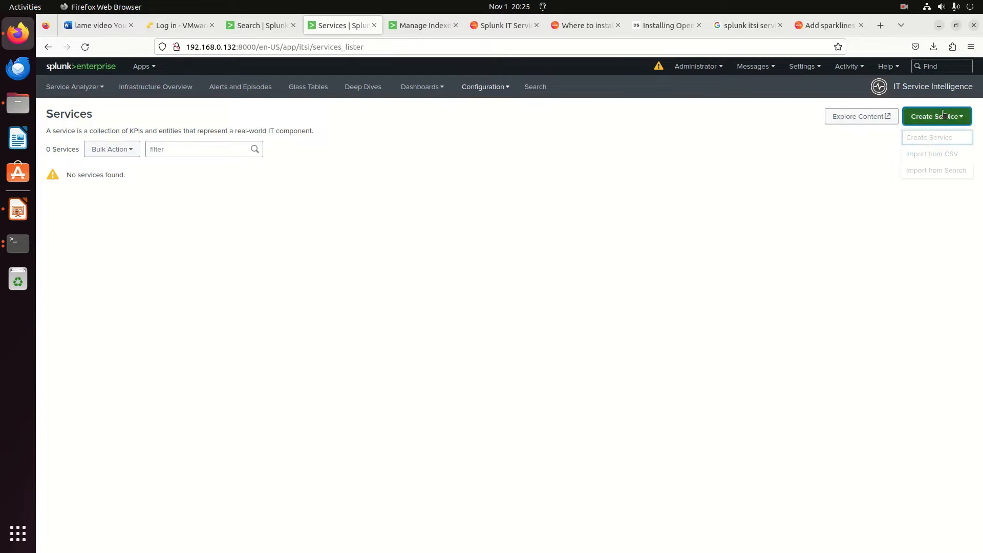
click(929, 139)
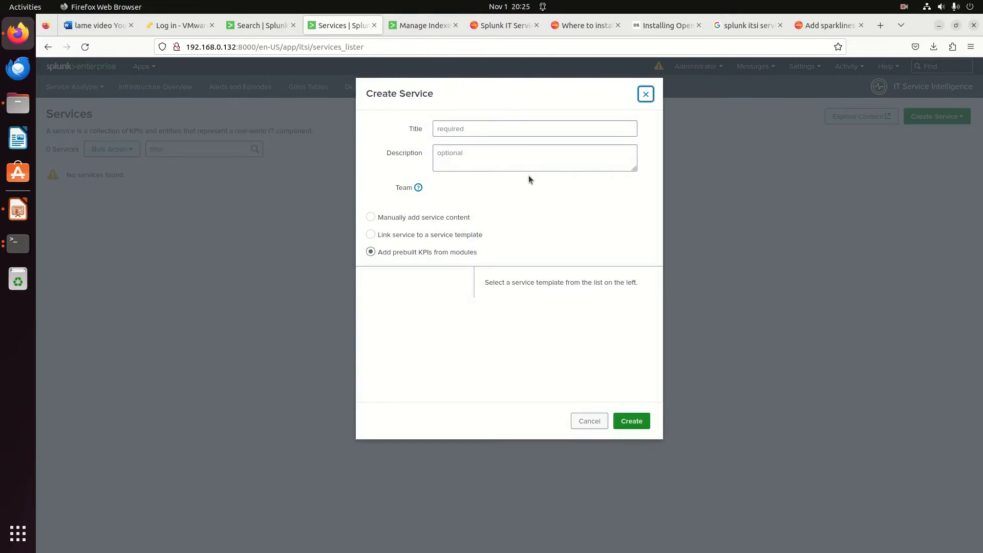
Step: Title the new service Lame youtube
click(485, 127)
text(Lame youtube)
key(BackSpace)
key(BackSpace)
text(tube Servide)
key(BackSpace)
key(BackSpace)
key(BackSpace)
key(BackSpace)
key(BackSpace)
key(BackSpace)
key(BackSpace)
key(BackSpace)
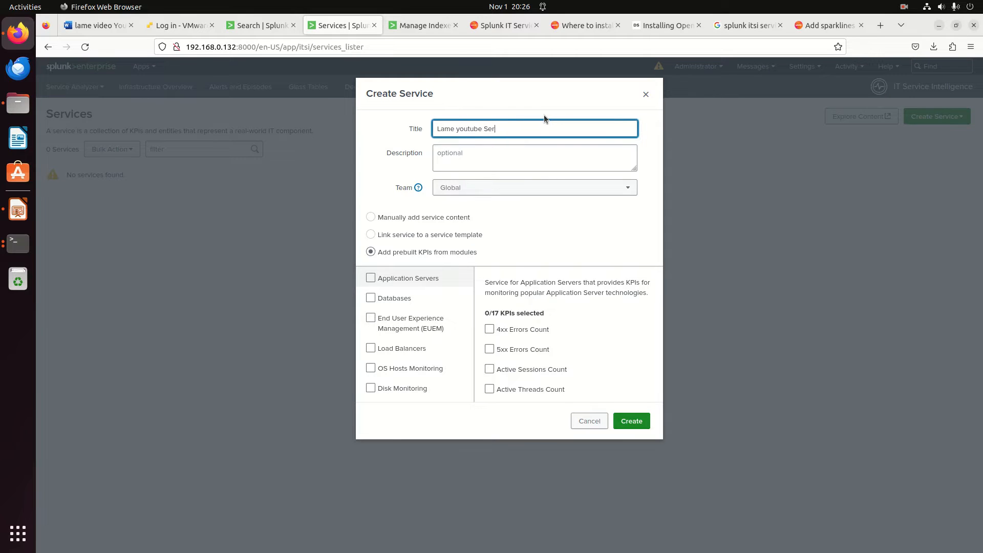
key(Tab)
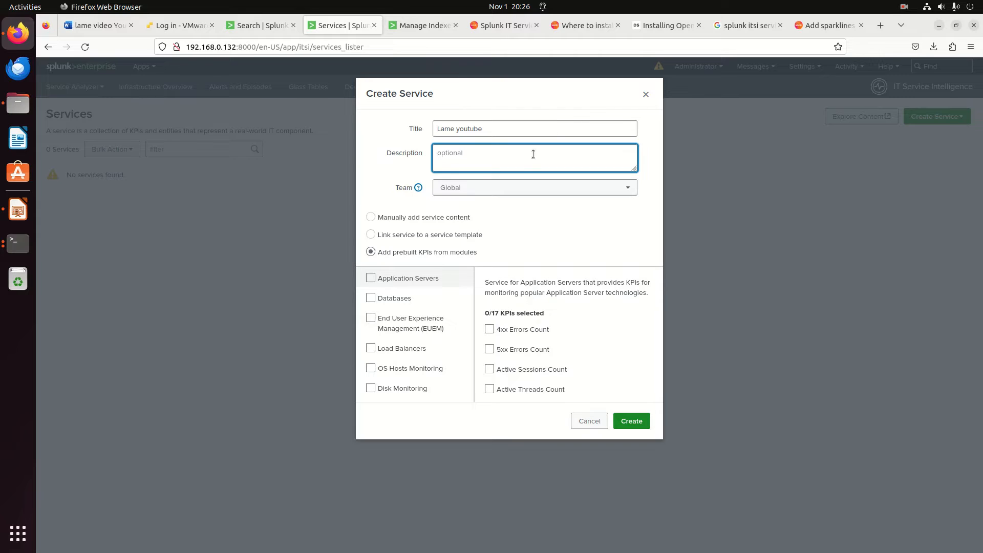
Step: Describe the service as "demo of a kpi in a service" and create it with manually added service content
text(demo of a kpi in a service)
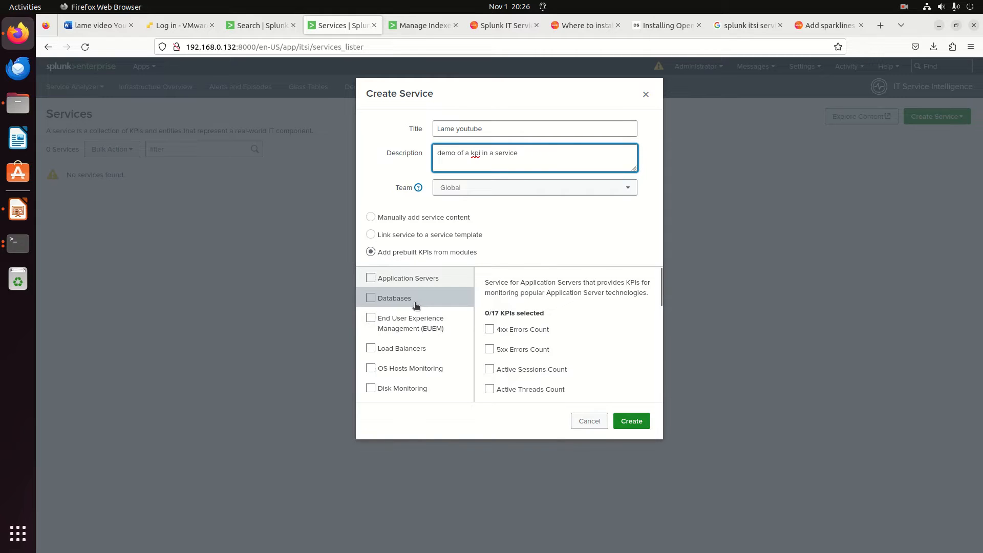
scroll(420, 322, down, 5)
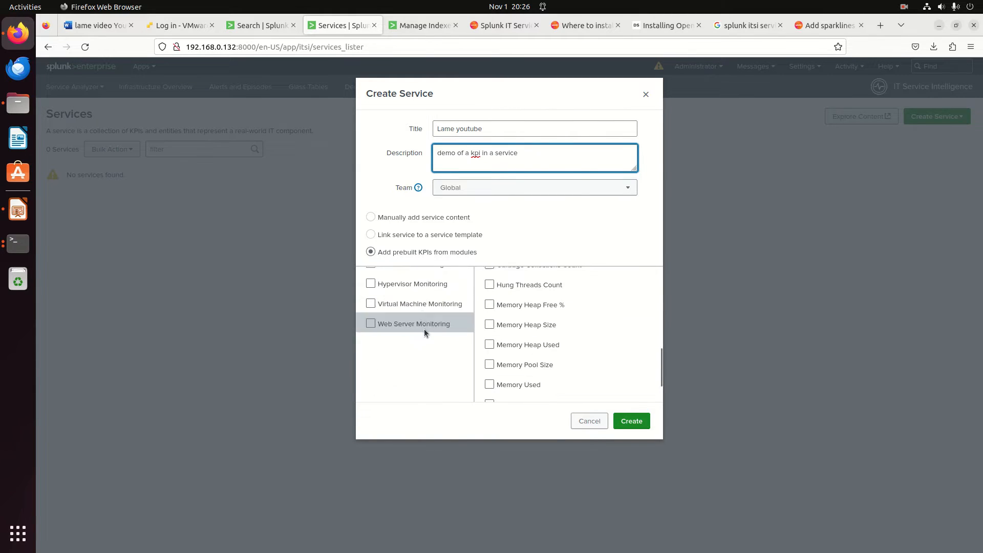
scroll(579, 353, down, 3)
scroll(561, 350, up, 7)
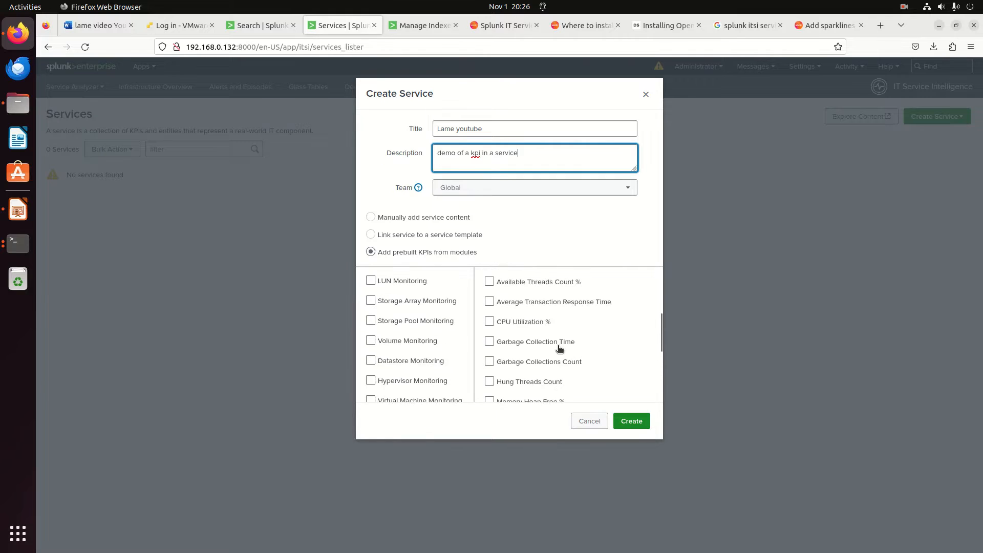
scroll(559, 348, up, 5)
scroll(521, 349, up, 1)
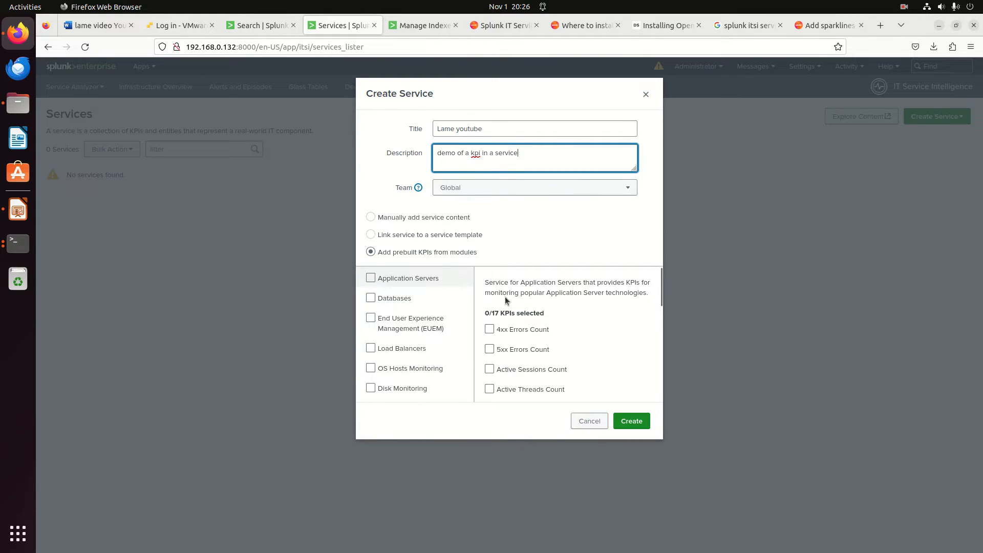
click(372, 222)
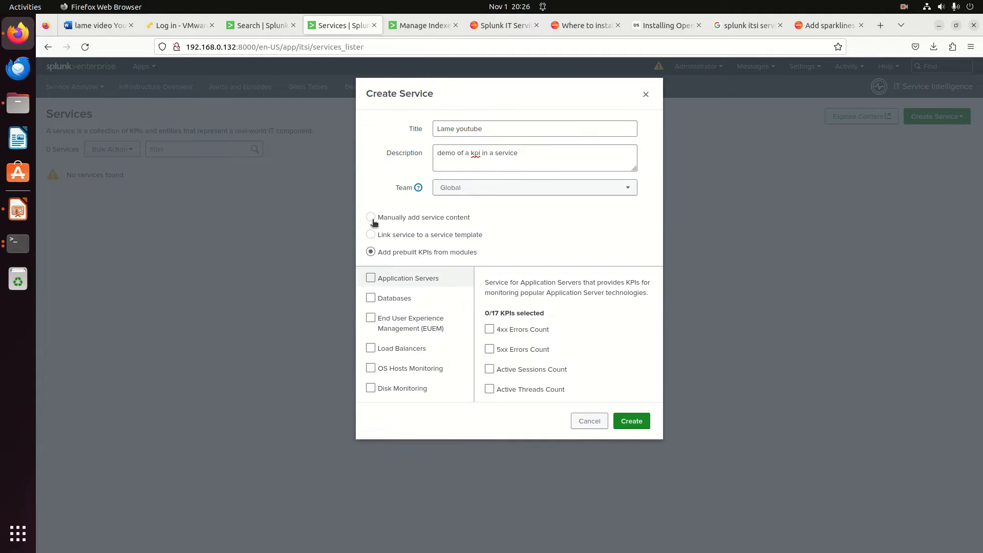
click(371, 219)
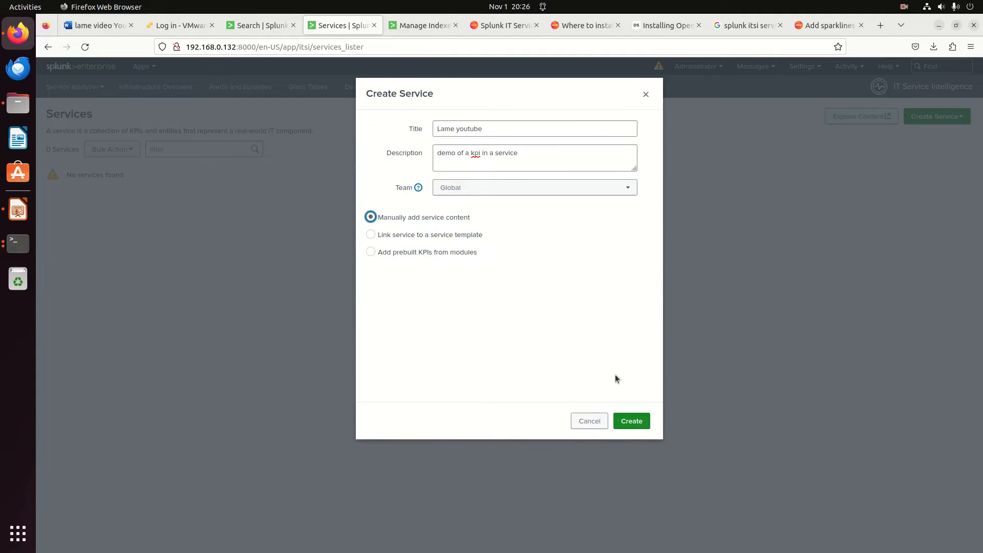
click(633, 423)
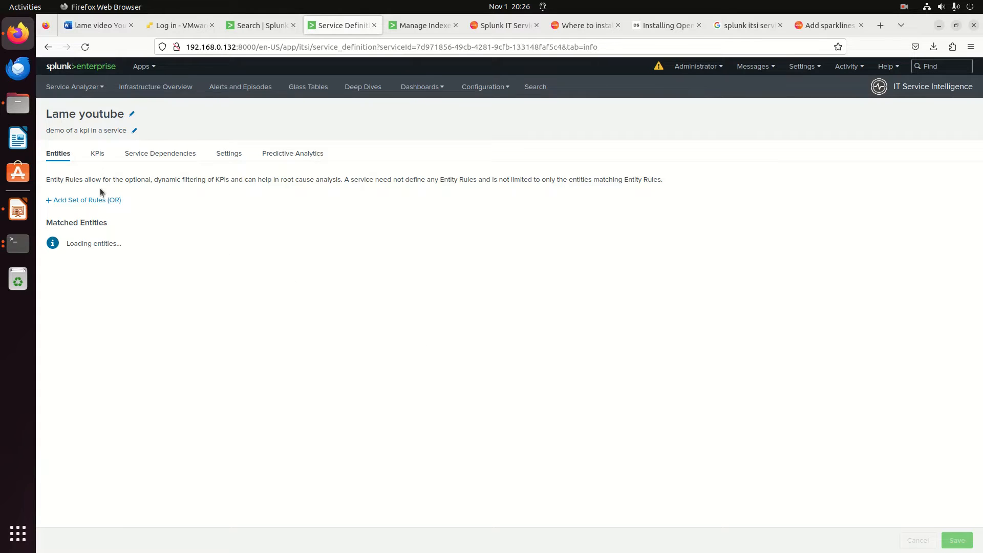
Step: Add a generic KPI to the Lame youtube service and title it Heartbeat
click(97, 155)
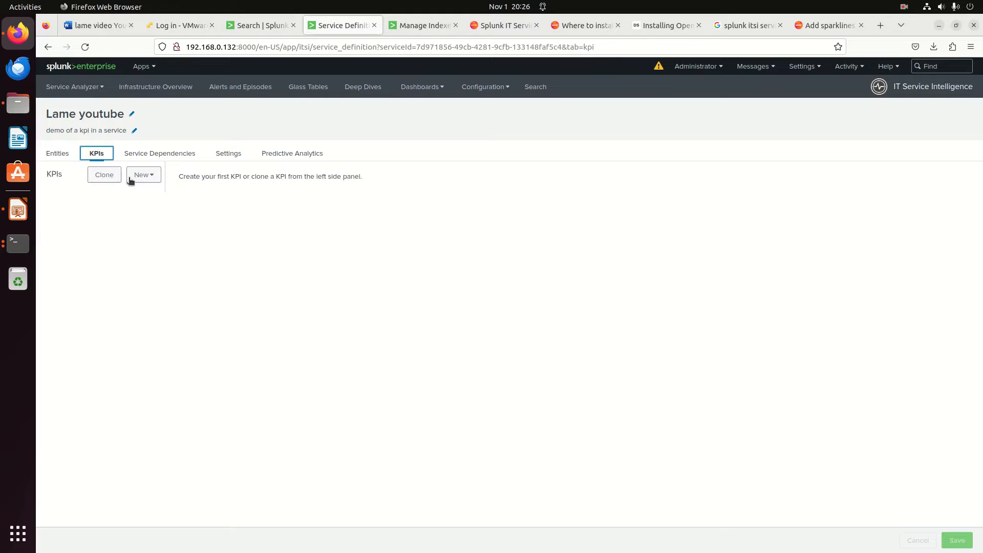
click(145, 176)
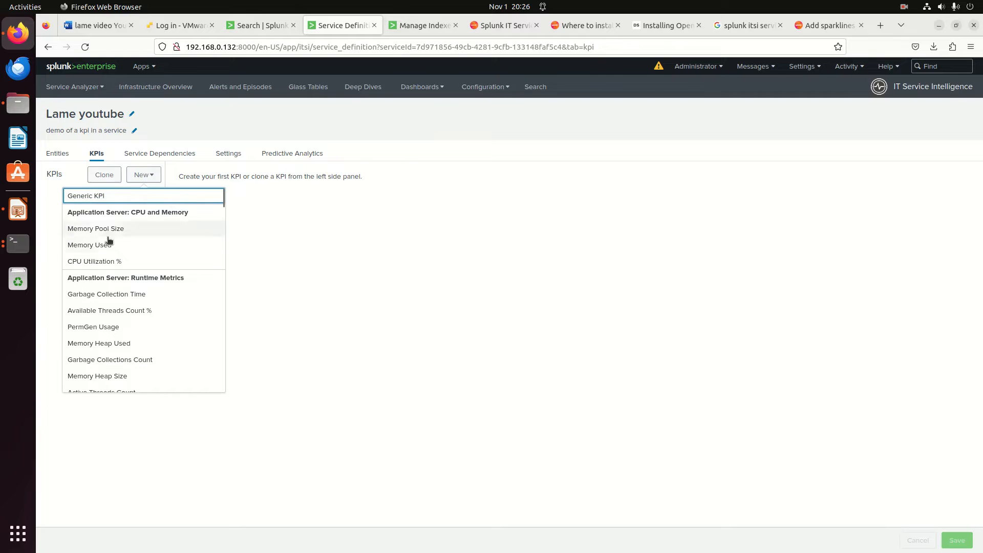
click(98, 200)
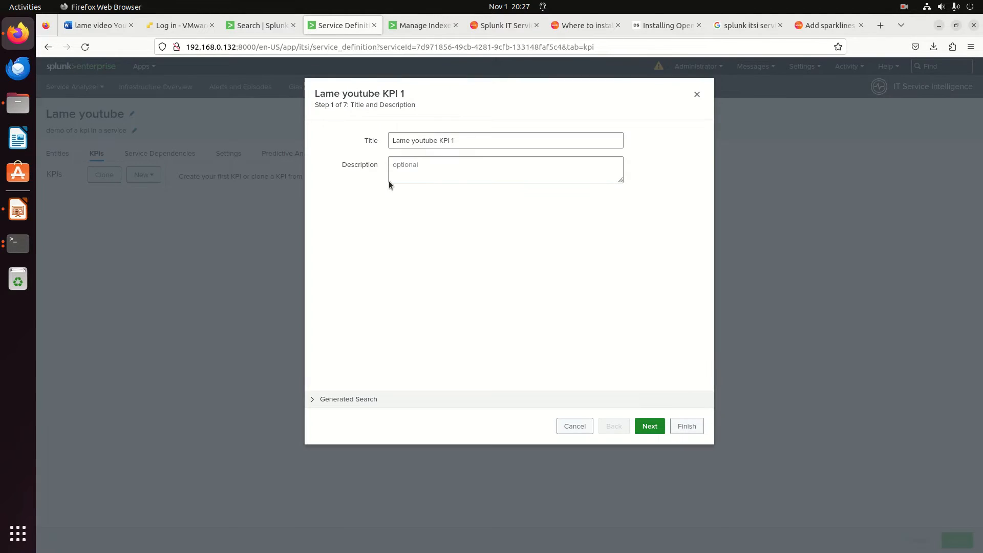
click(466, 141)
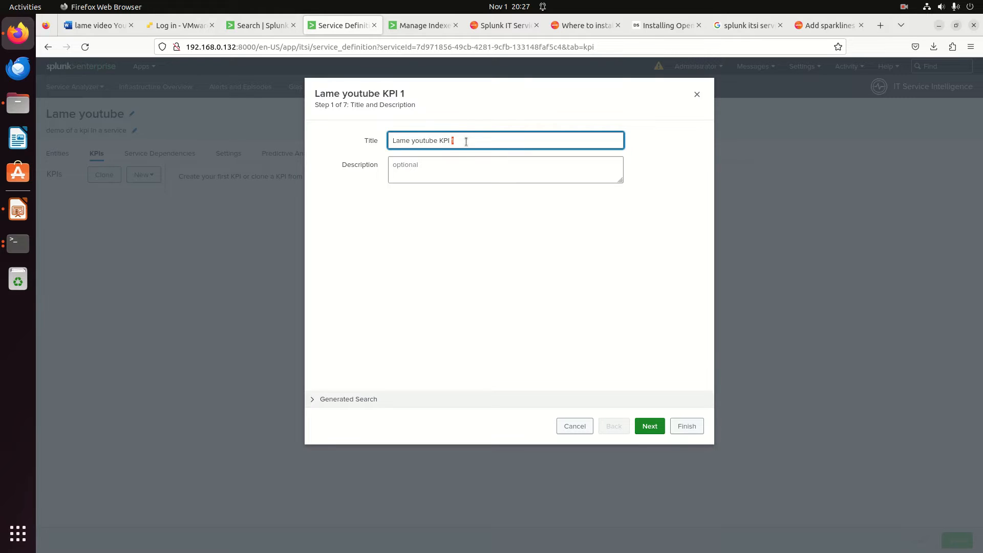
triple_click(465, 141)
text(Heartbeat)
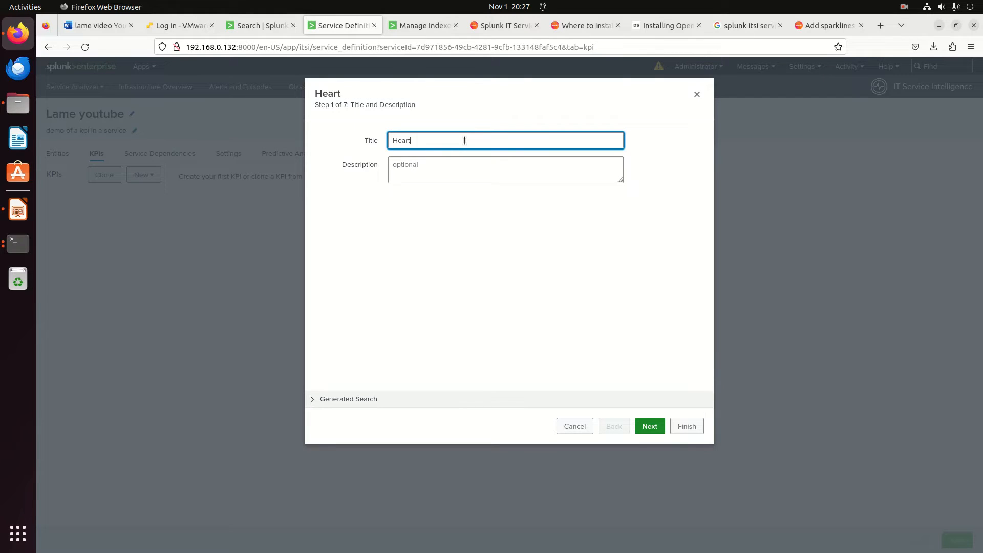
Step: Describe the KPI as "makeresults saved search that makes a heartbeat log" and continue to its source settings
click(419, 165)
text(eve)
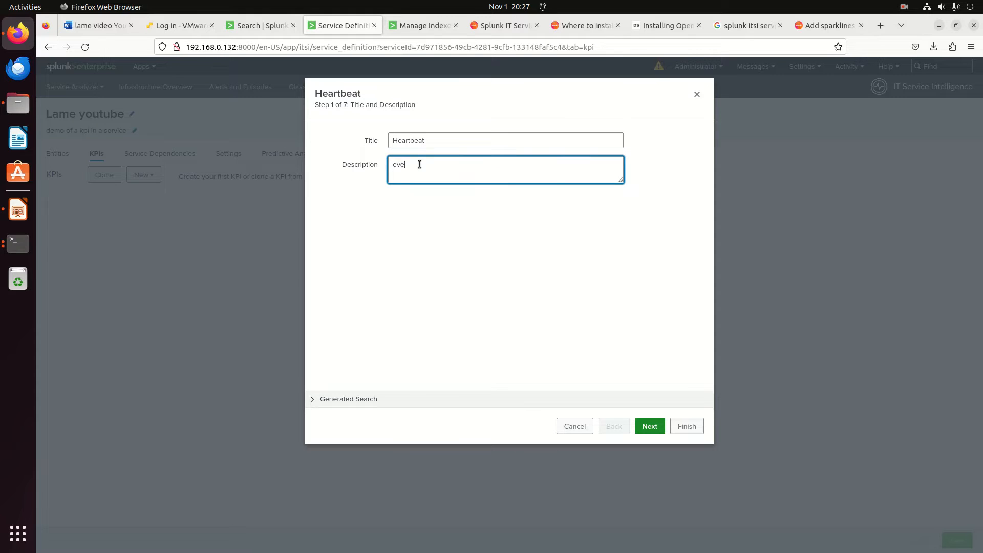
key(BackSpace)
key(BackSpace)
key(BackSpace)
text(makre)
key(BackSpace)
key(BackSpace)
text(eresults saved search that makes a heartbeat log)
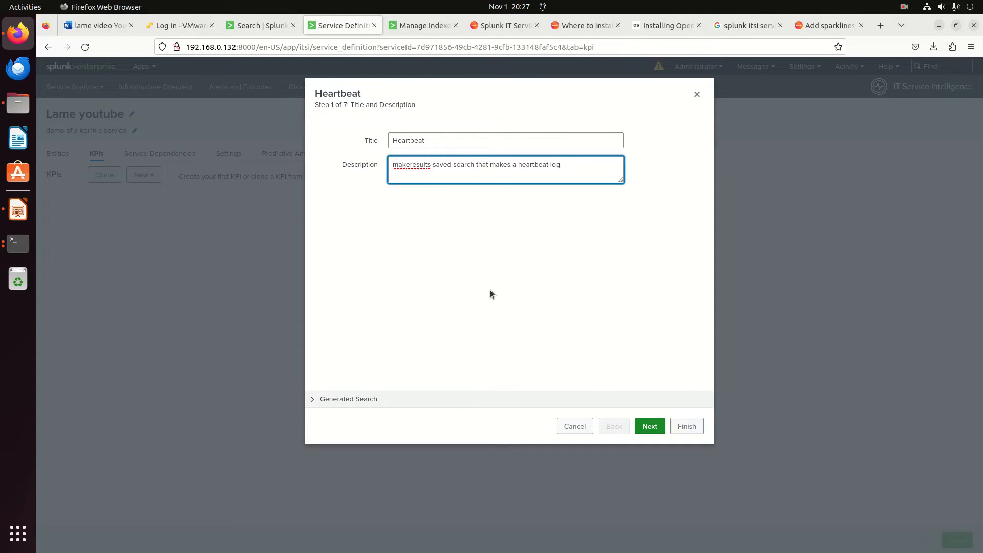
click(650, 426)
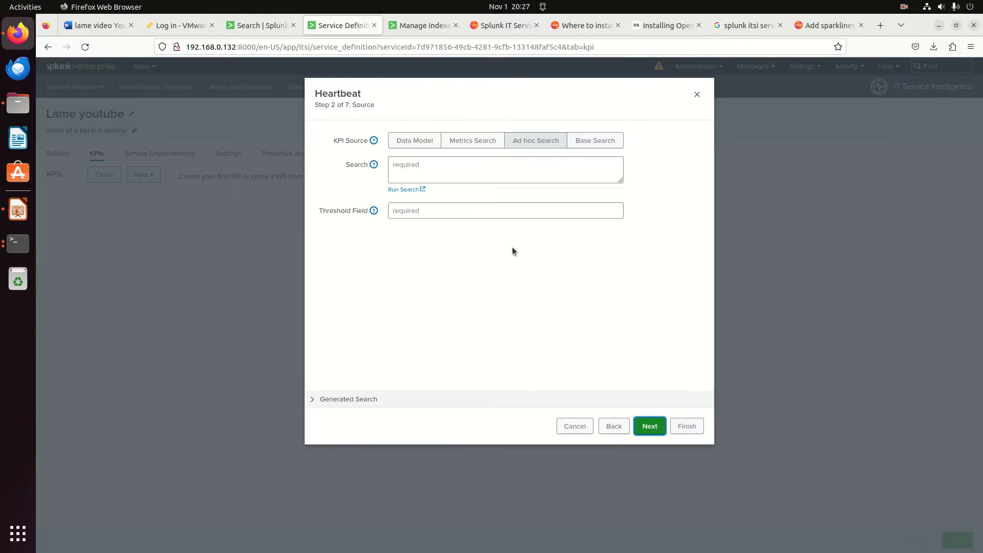
Step: On the Search page, enter index=youtube source="heartbeat_example" without any further query lines and copy it
click(470, 170)
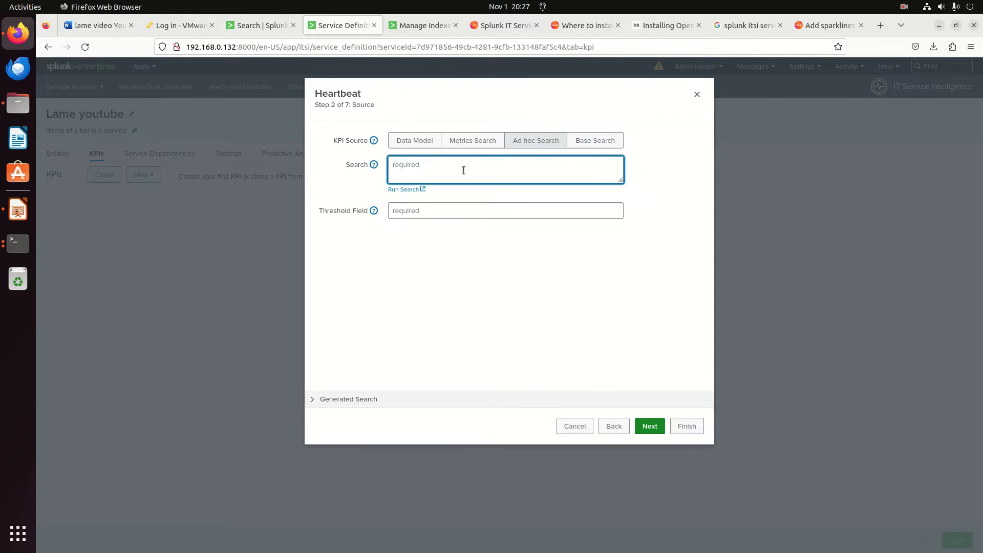
click(250, 31)
click(245, 144)
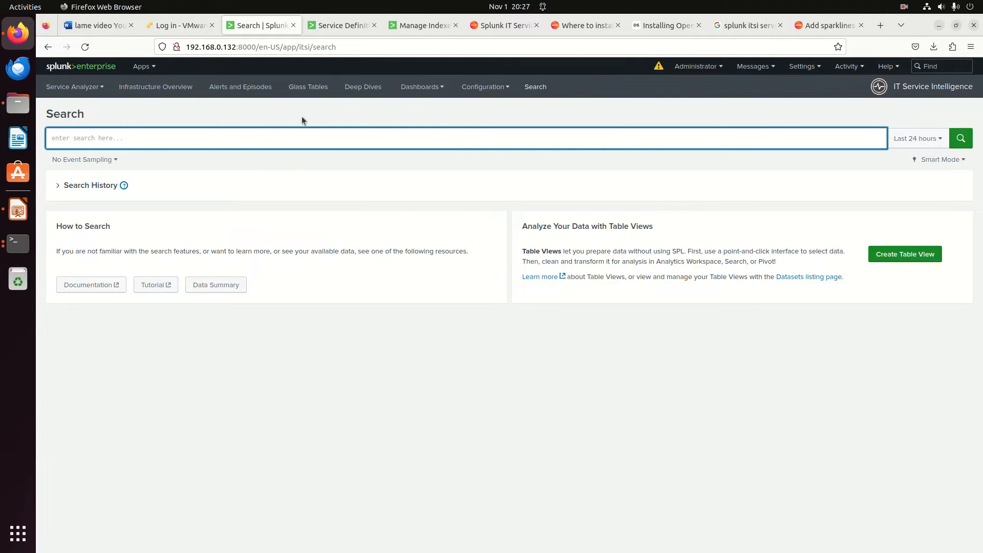
text(index=you)
key(Down)
key(Return)
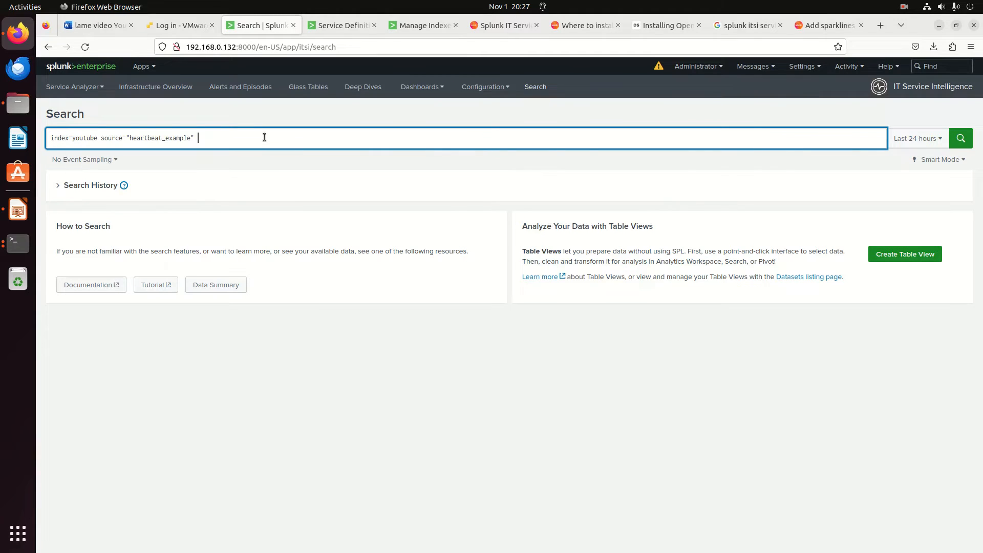
key(shift+Return)
key(BackSpace)
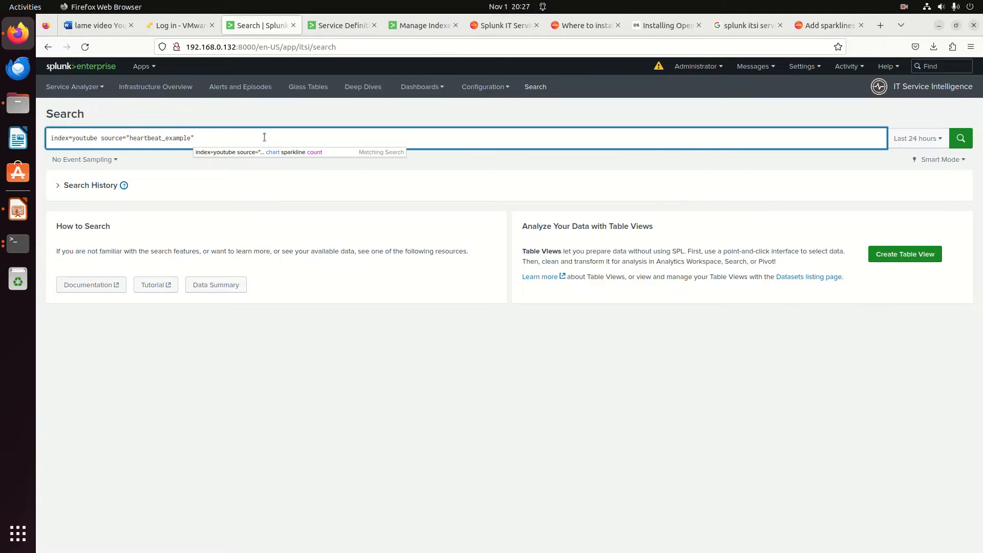
key(BackSpace)
key(ctrl+a)
key(ctrl+c)
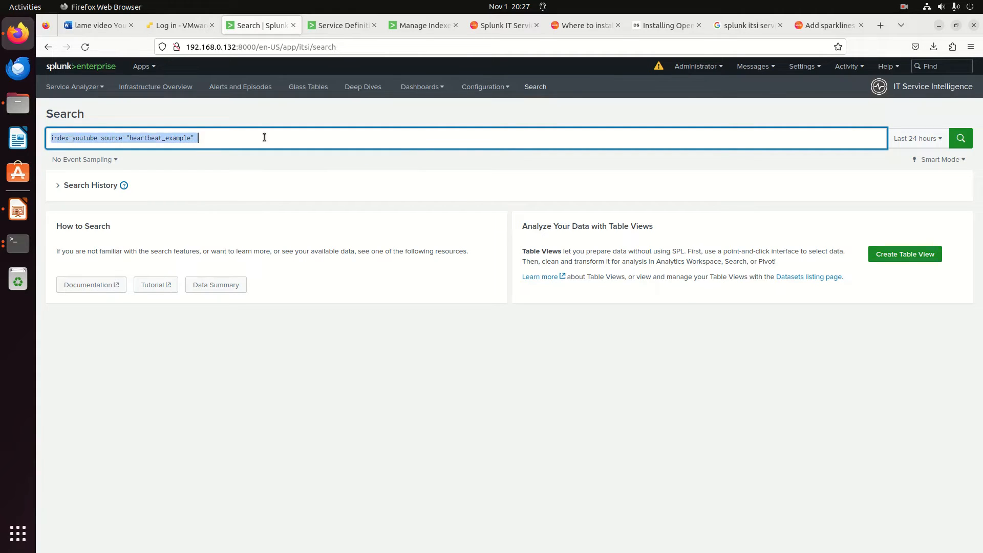
Step: Paste the copied query into the KPI's ad hoc search and add the line | stats count
click(342, 27)
key(ctrl+v)
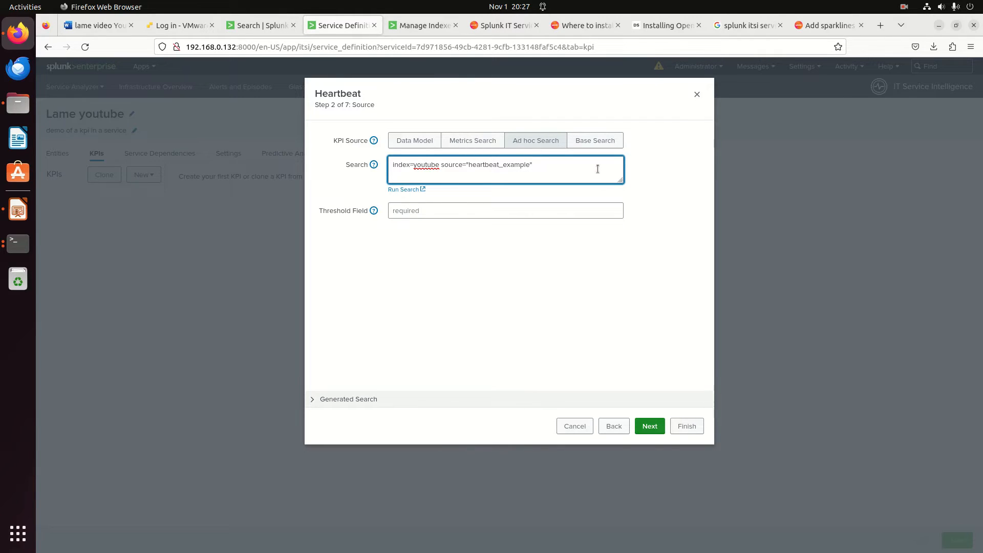
text(| stats count)
Step: Set the KPI's threshold field to count and accept No for splitting by entity
click(475, 208)
text(count)
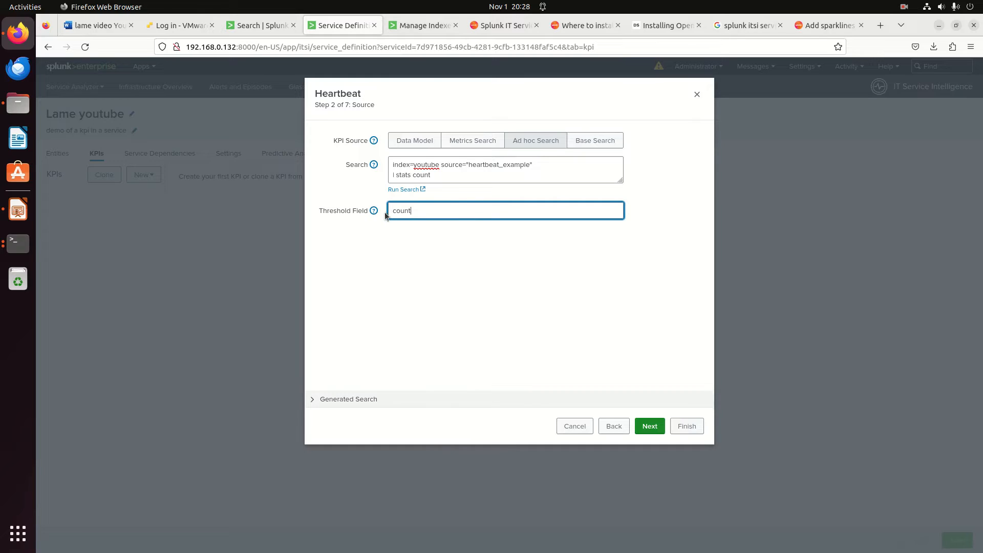
double_click(420, 177)
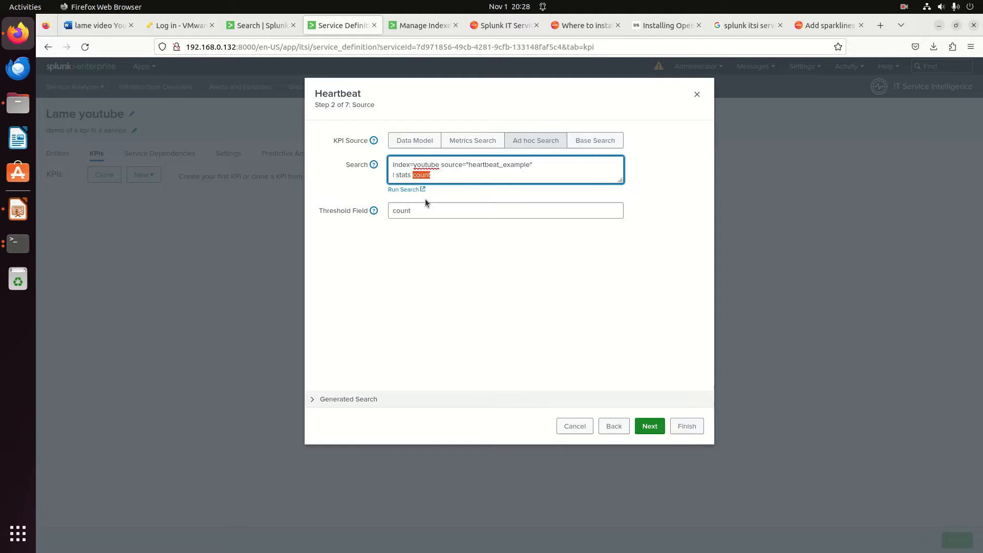
click(649, 428)
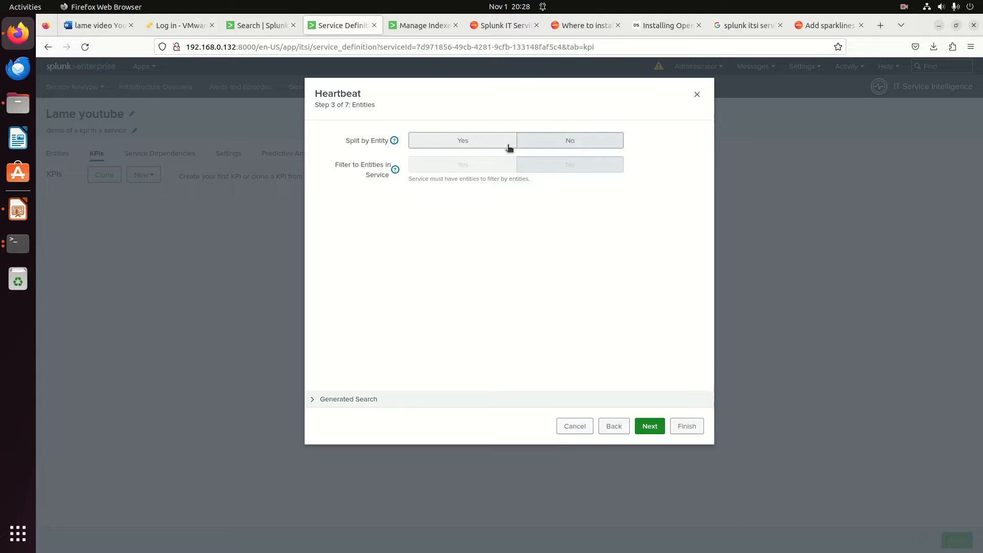
click(649, 426)
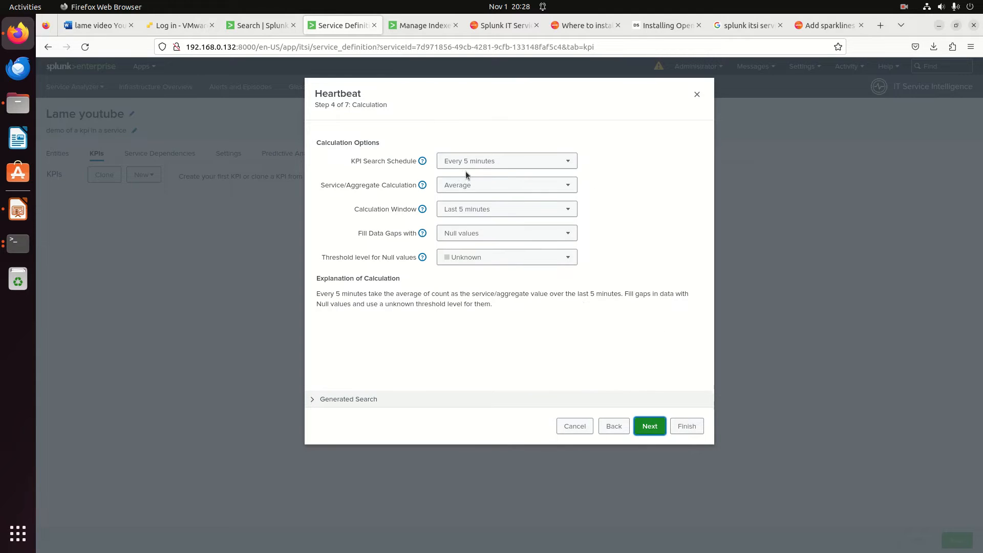
Step: Select the every 5 minutes search schedule and try Count as the service/aggregate calculation before restoring Average
click(491, 162)
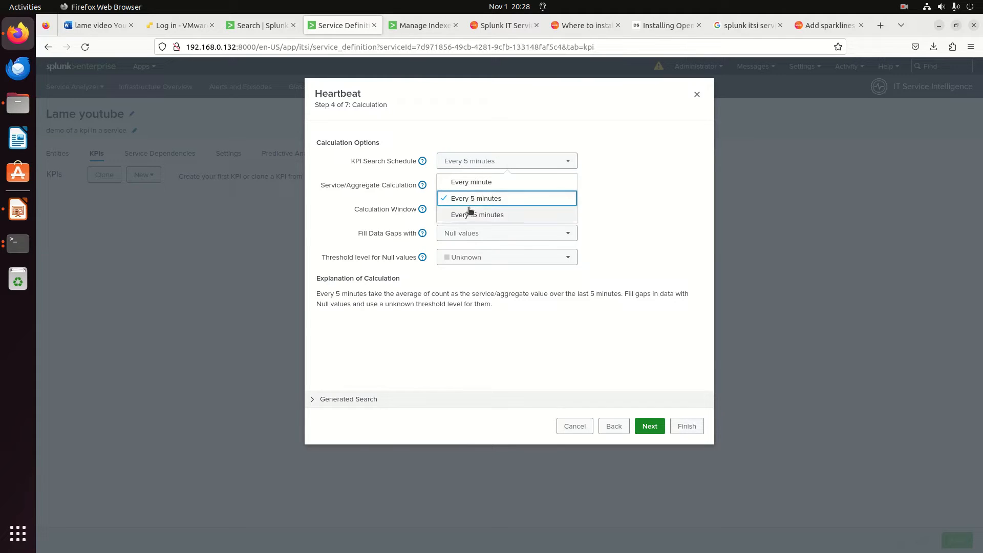
click(466, 201)
click(491, 190)
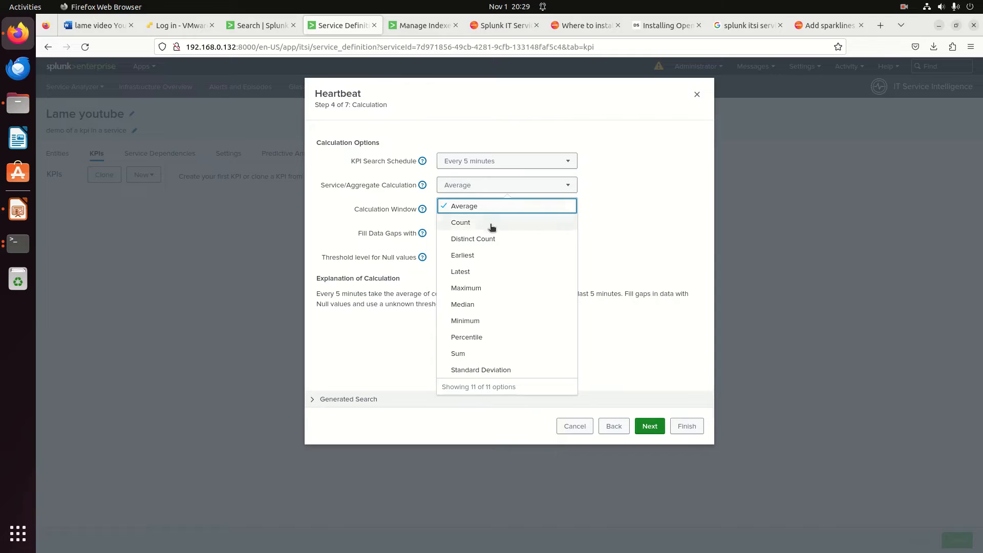
click(463, 224)
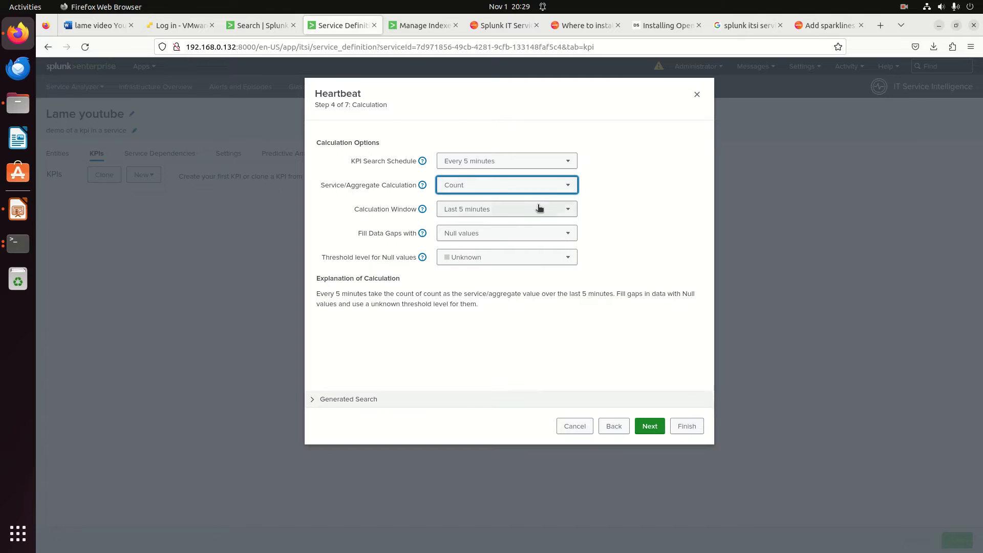
click(497, 192)
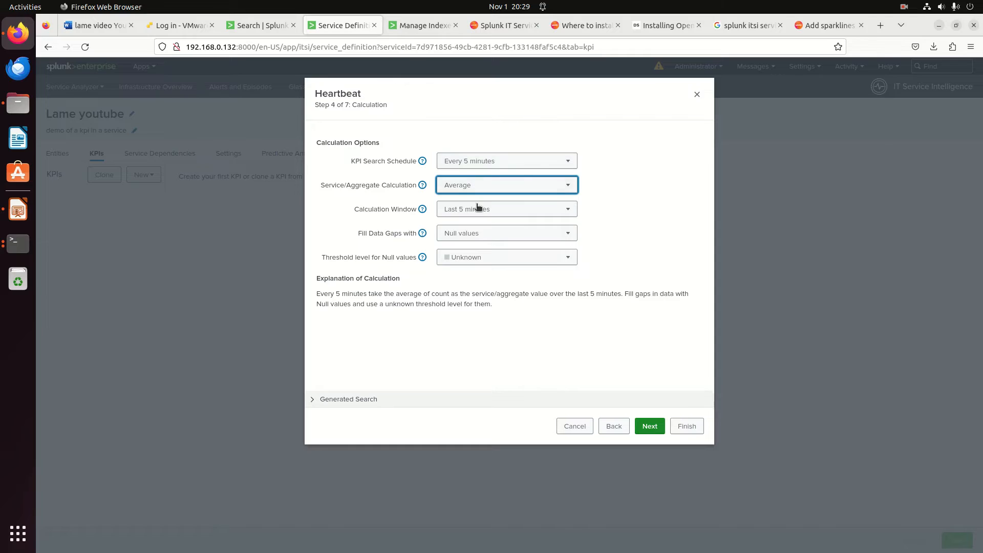
Step: Fill the KPI's data gaps with a custom value of 0 and expand the generated search
click(484, 234)
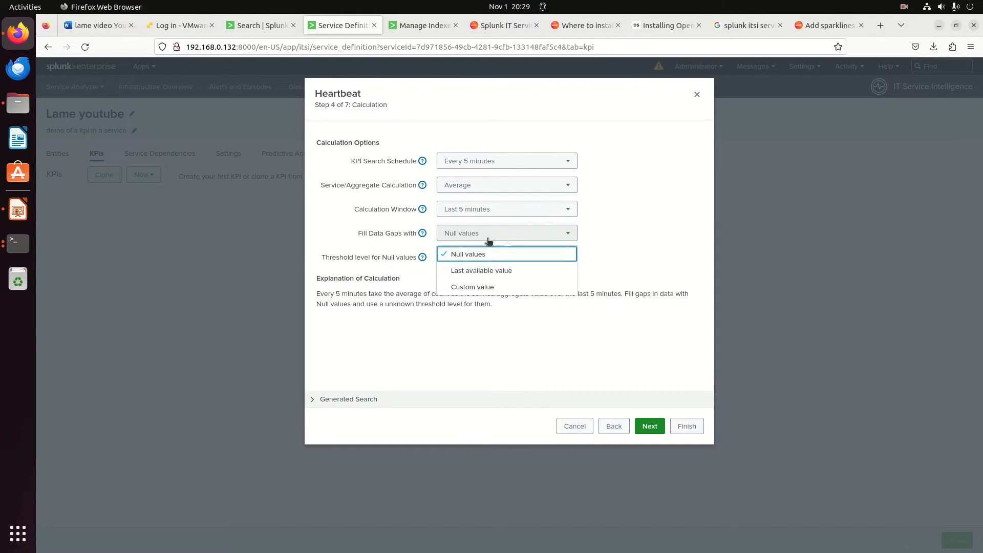
click(512, 286)
click(460, 259)
click(489, 231)
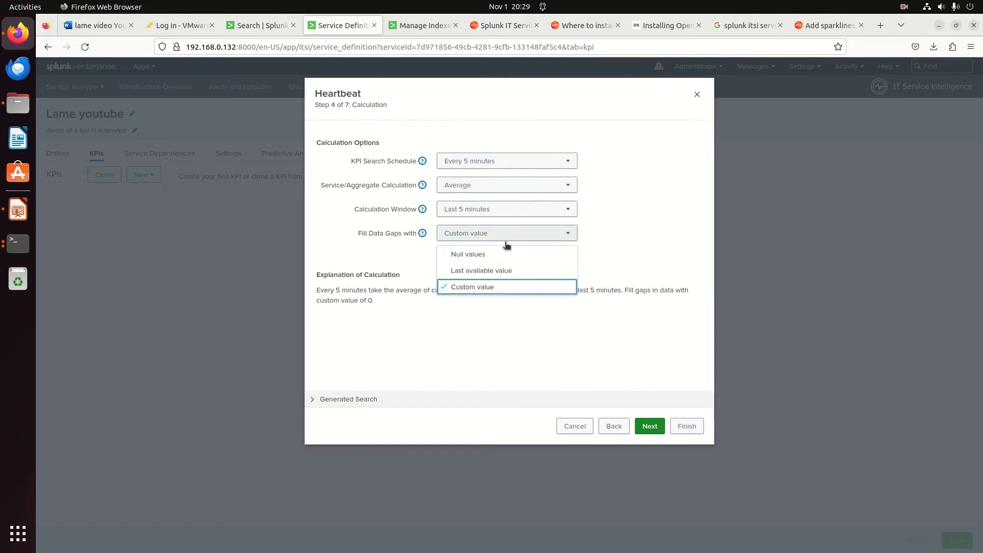
click(460, 254)
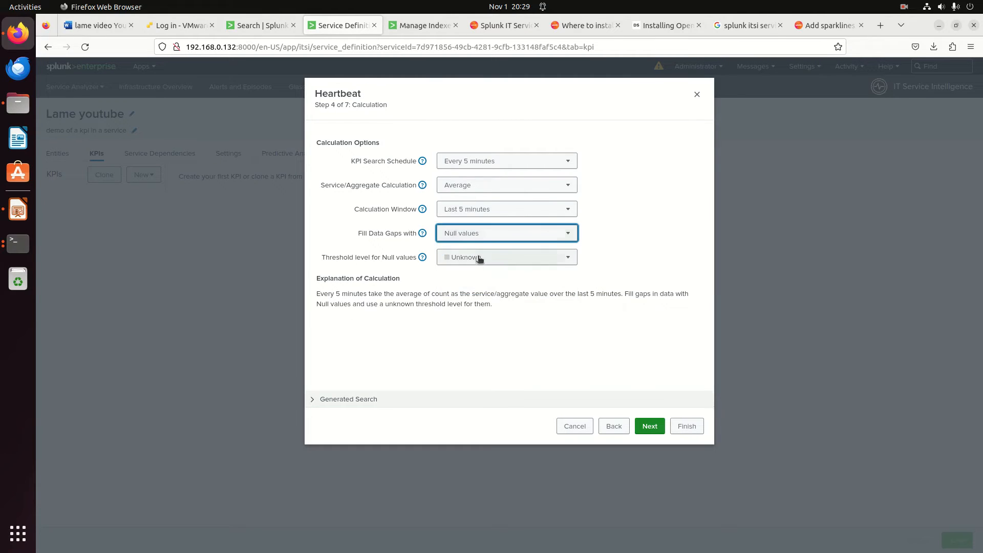
click(496, 237)
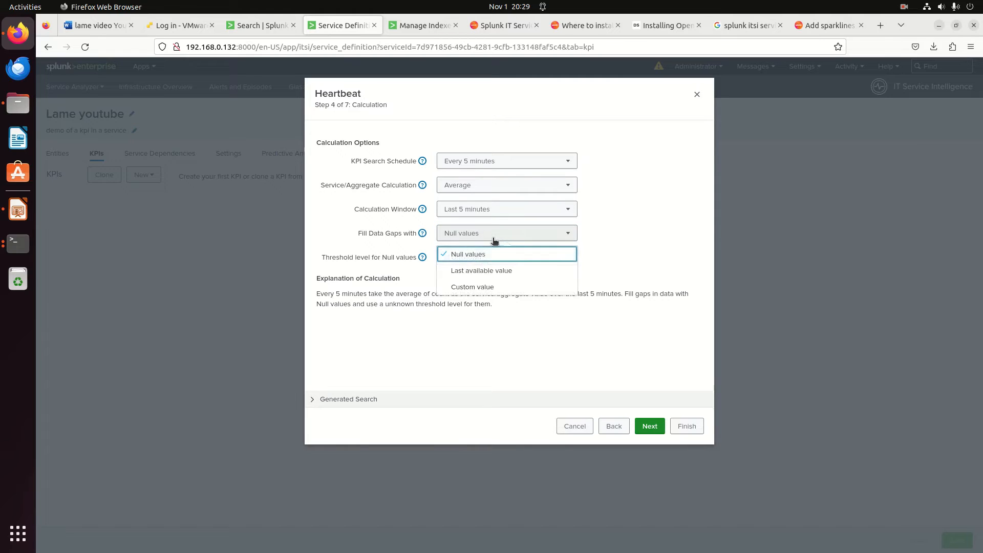
click(470, 287)
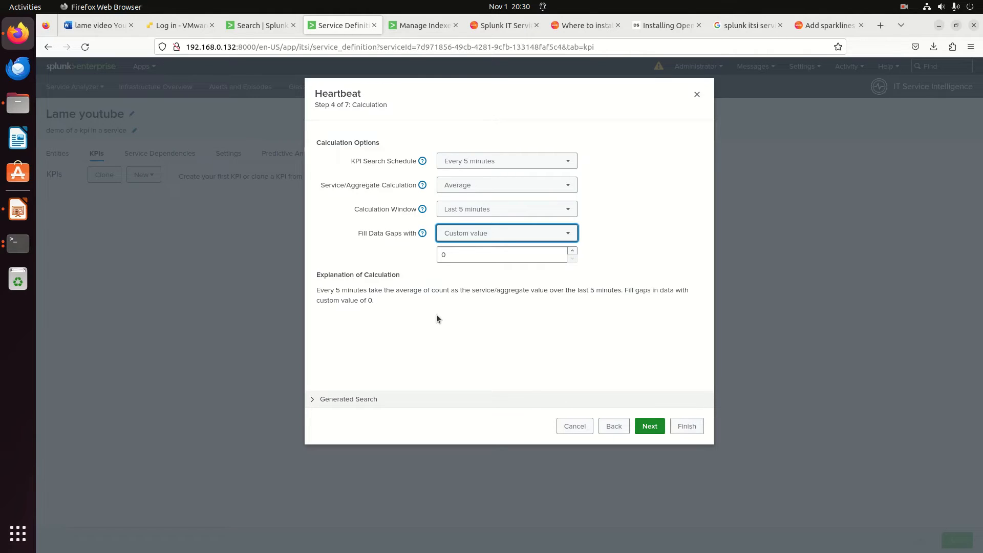
click(351, 404)
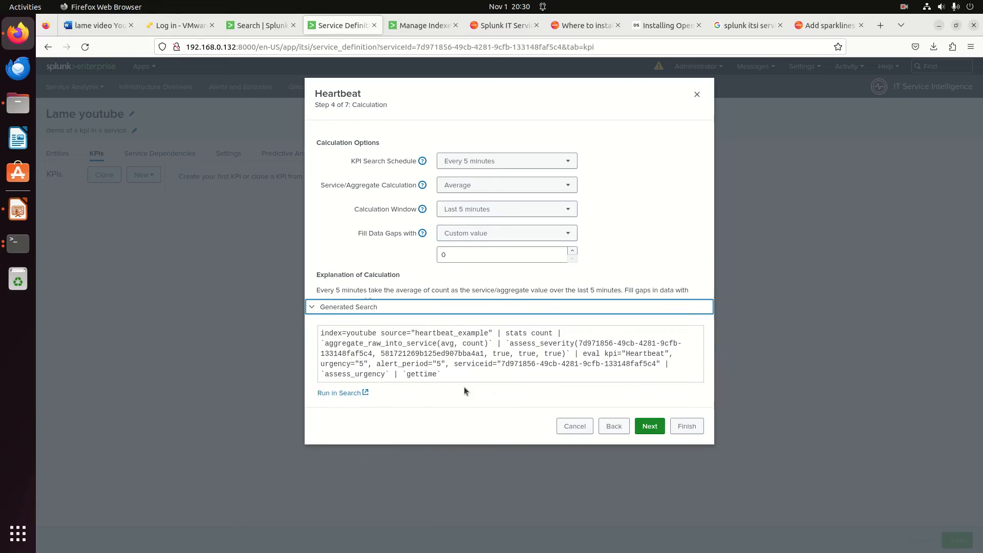
Step: Run the KPI's generated search in a separate search page and return to the KPI setup
click(395, 365)
click(339, 392)
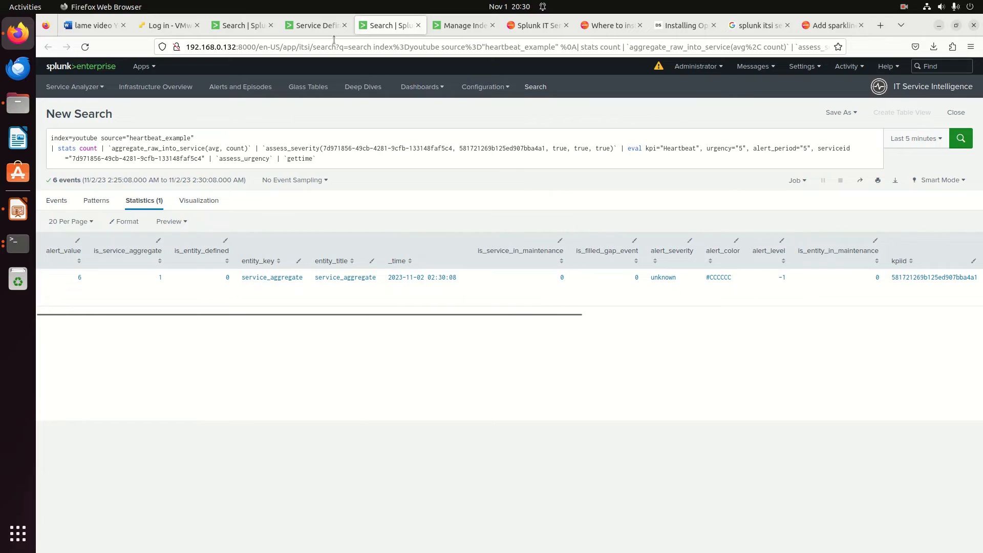
click(316, 25)
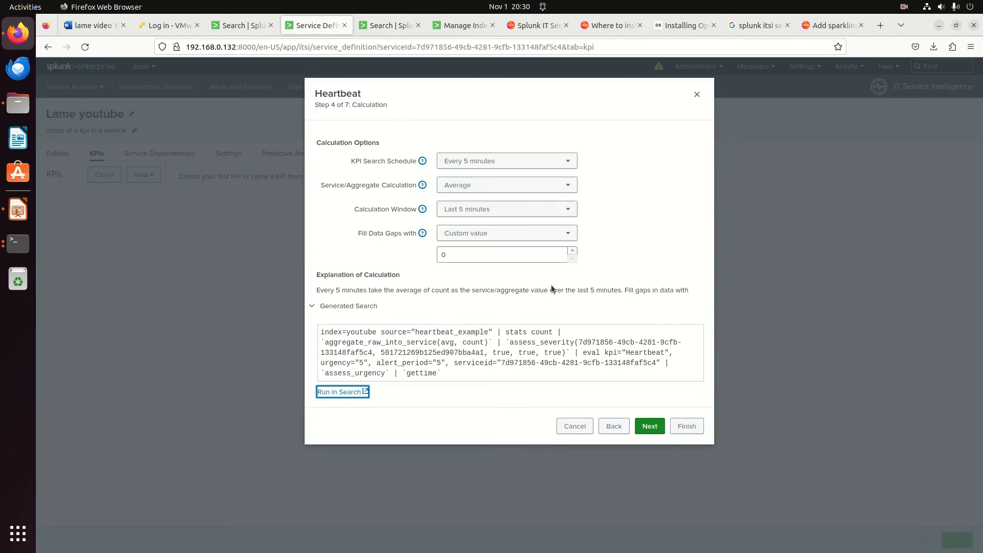
Step: Accept the calculation settings, then keep the unit blank and the monitoring lag at 30 seconds
click(648, 428)
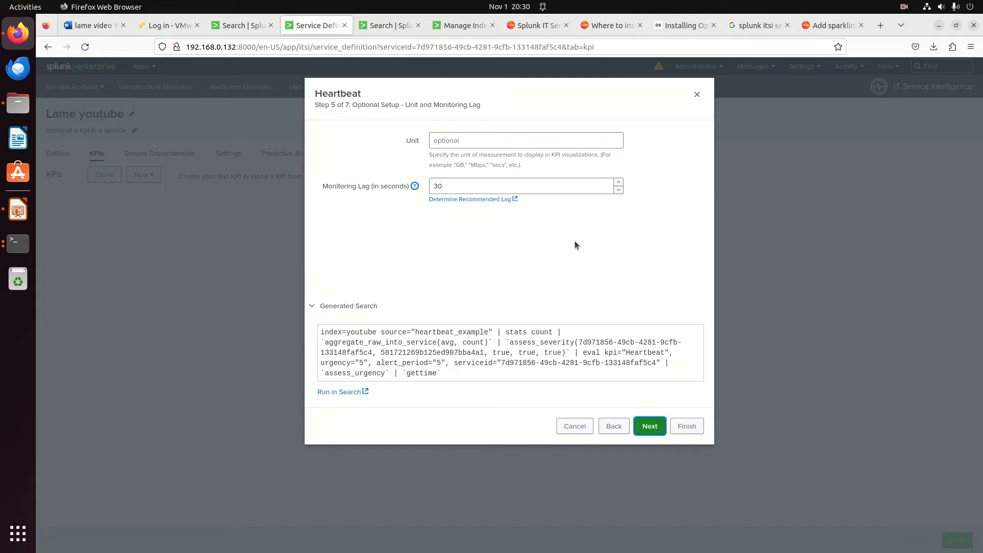
click(324, 312)
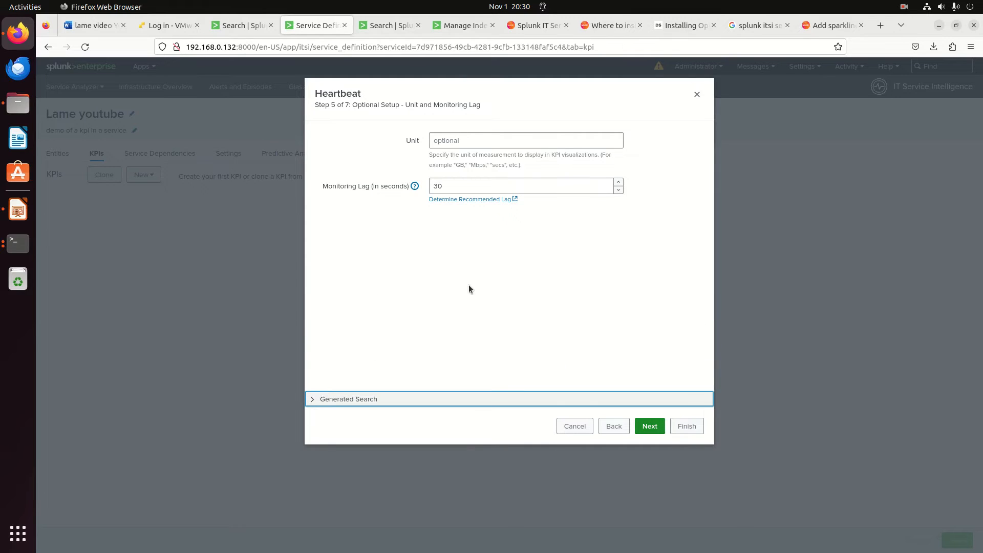
click(650, 427)
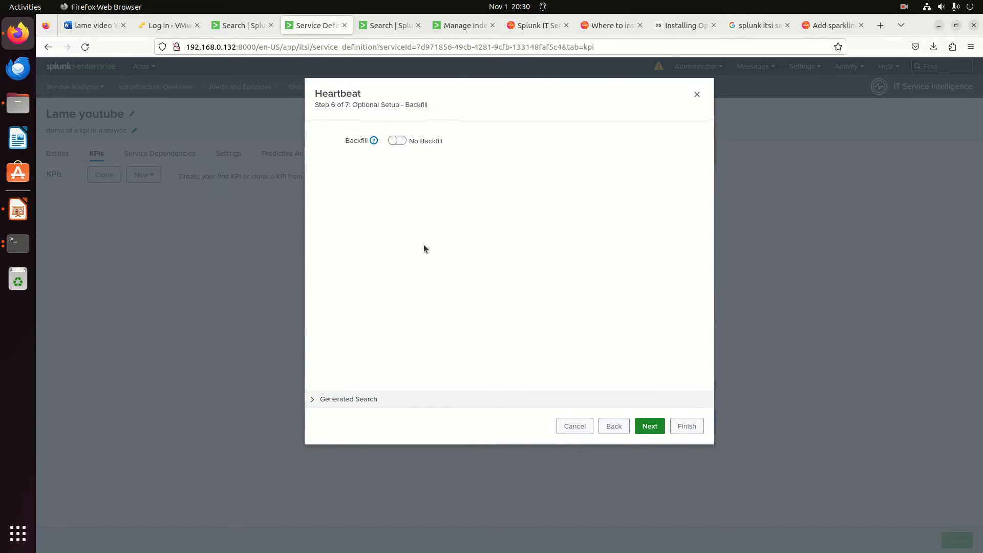
Step: Enable backfill for the KPI, try the custom time range and settle on the last 7 days of data
click(399, 140)
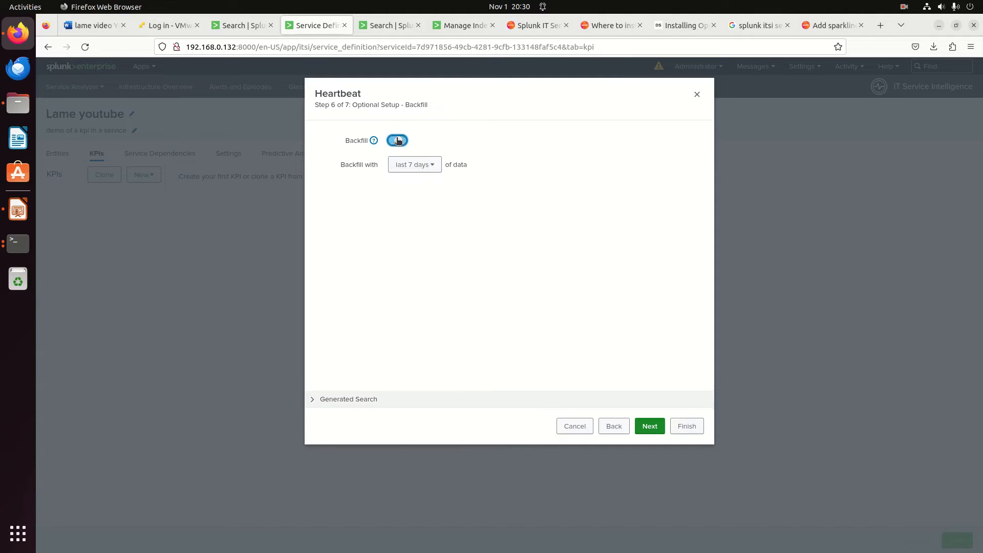
click(414, 165)
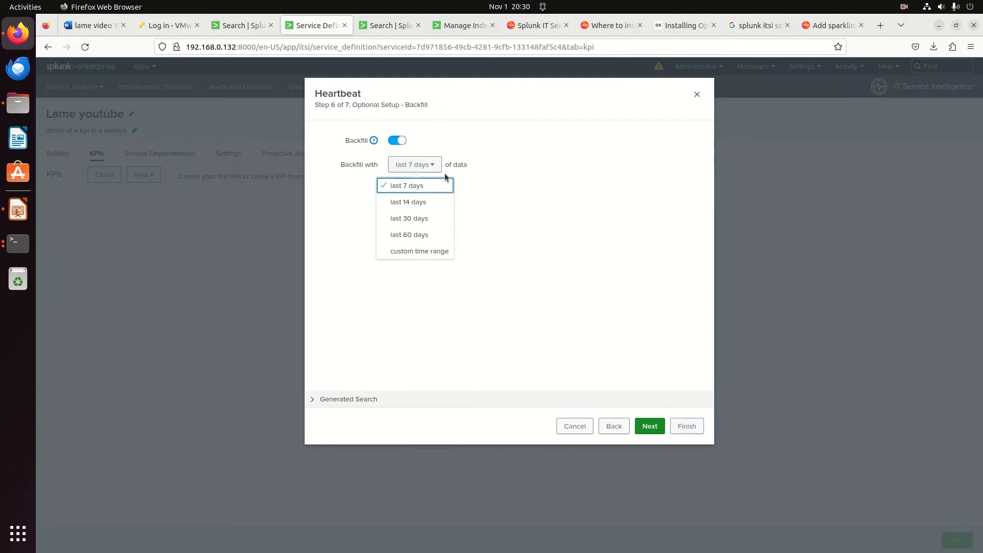
click(415, 253)
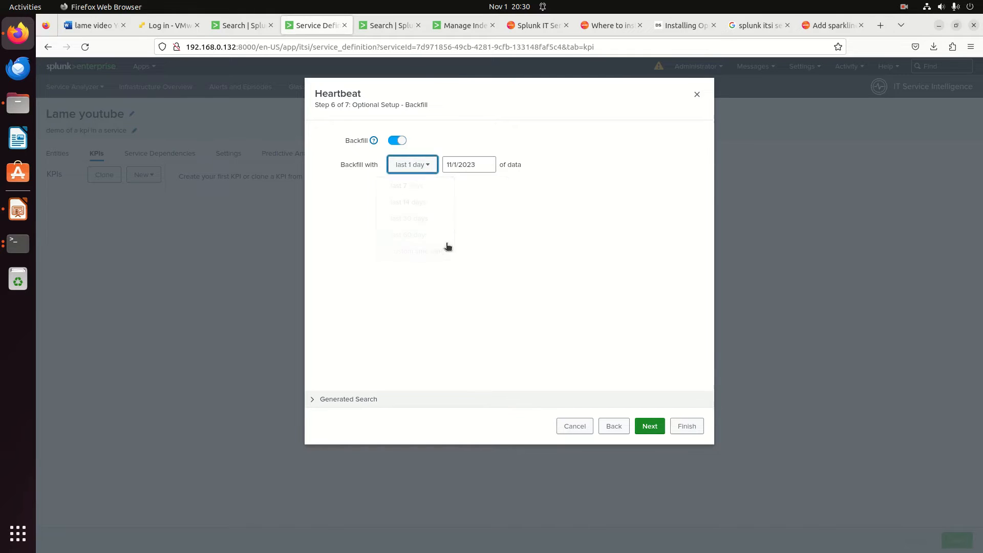
click(415, 165)
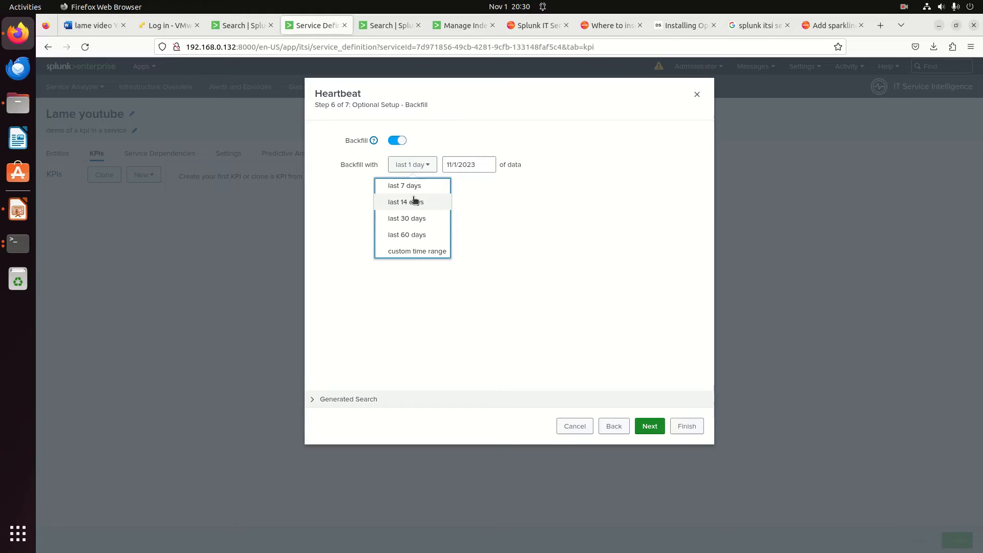
click(413, 187)
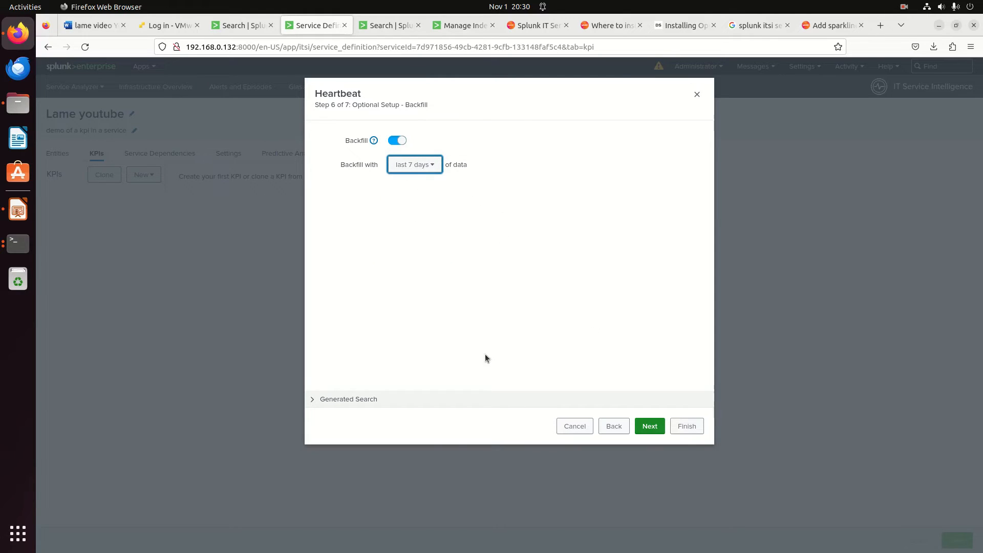
click(652, 430)
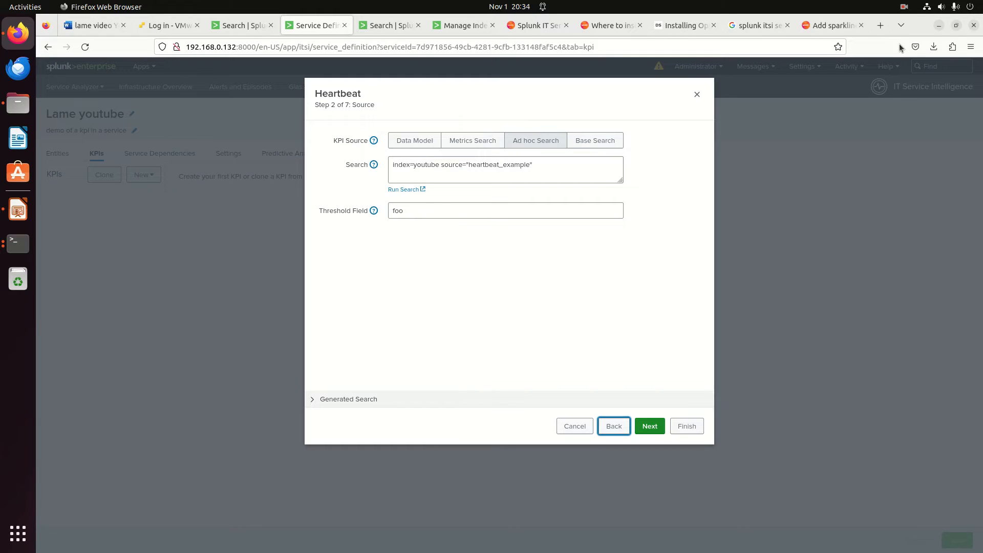
Step: Check the heartbeat events for the foo field and accept foo as the ad hoc search's threshold field
click(431, 169)
click(416, 173)
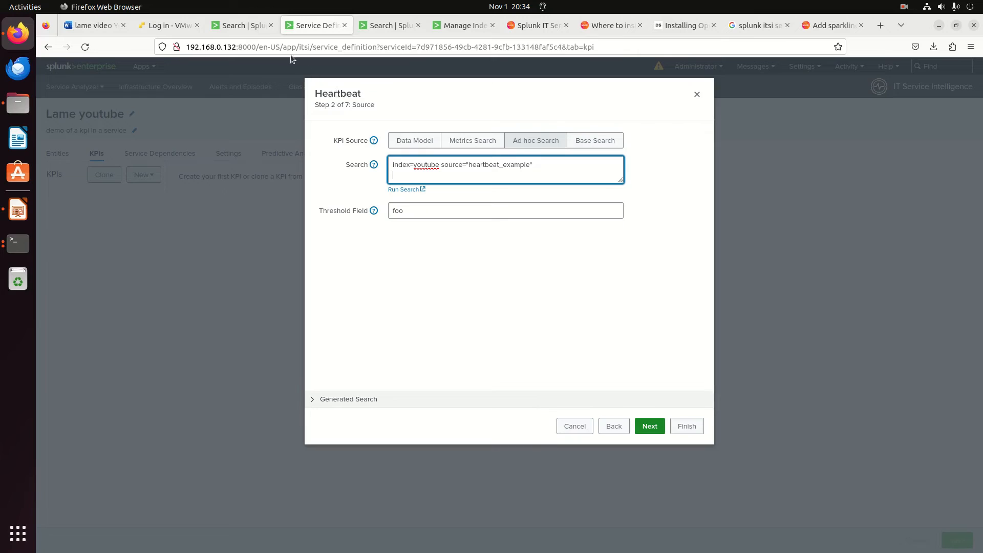
click(248, 30)
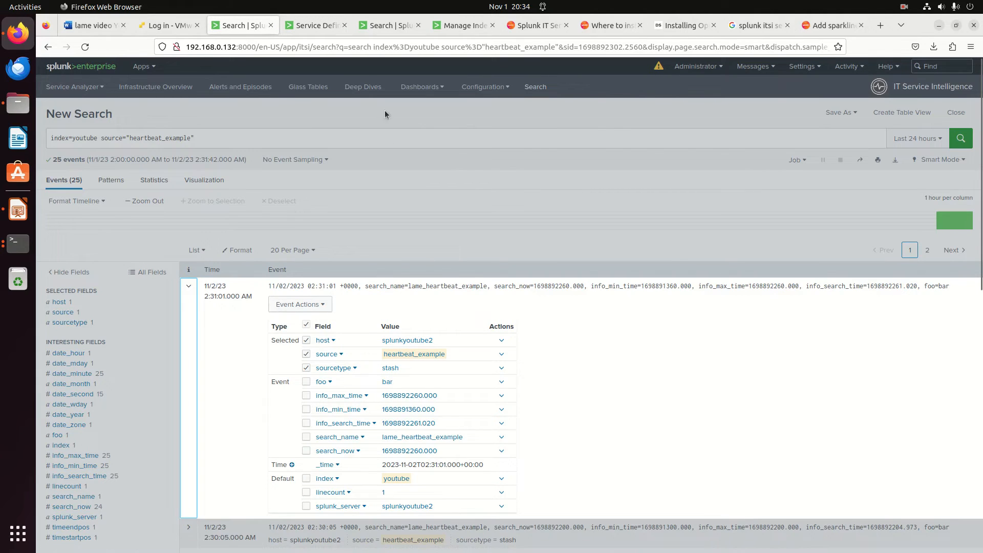
click(309, 24)
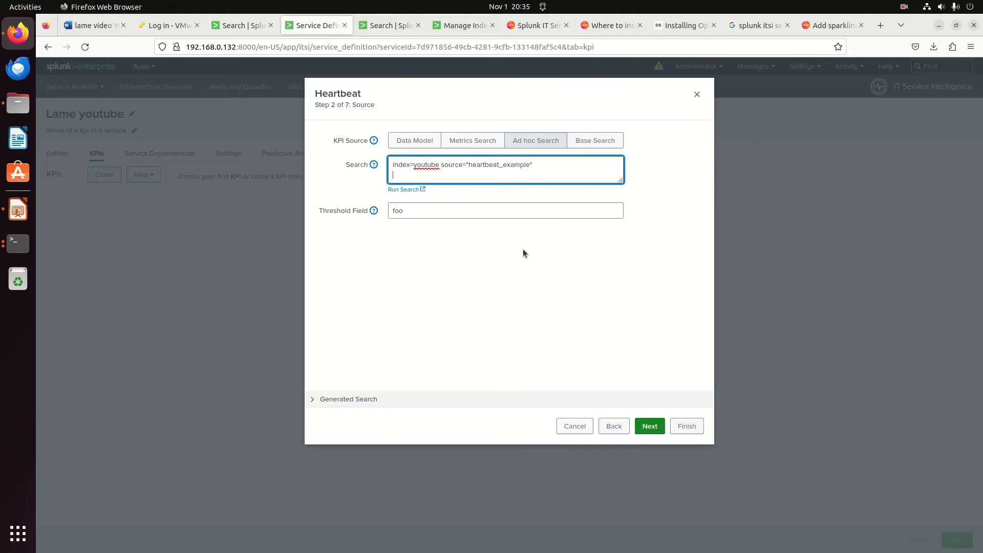
click(419, 210)
click(649, 429)
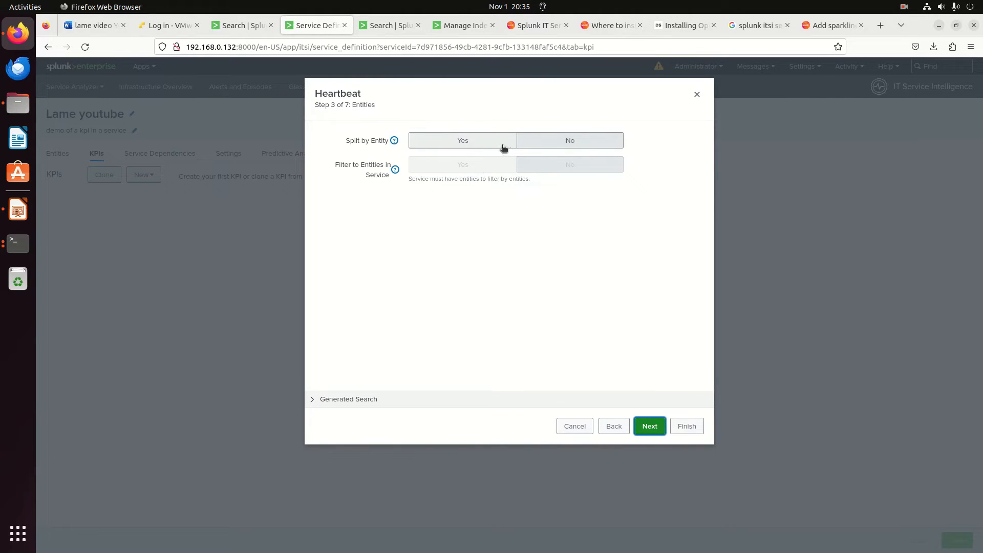
Step: Keep entity splitting at No and use Count as the service/aggregate calculation
click(649, 426)
click(461, 185)
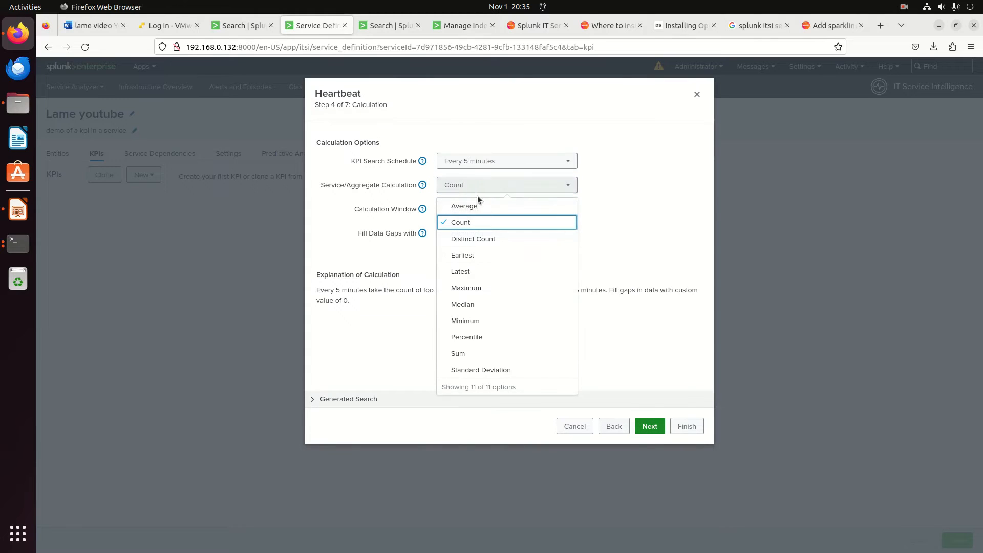
click(466, 226)
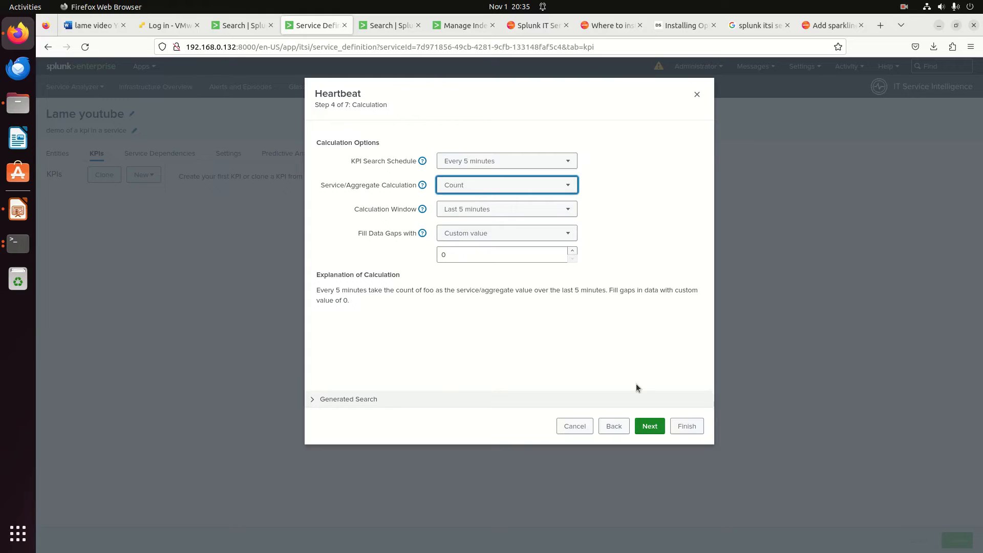
click(650, 427)
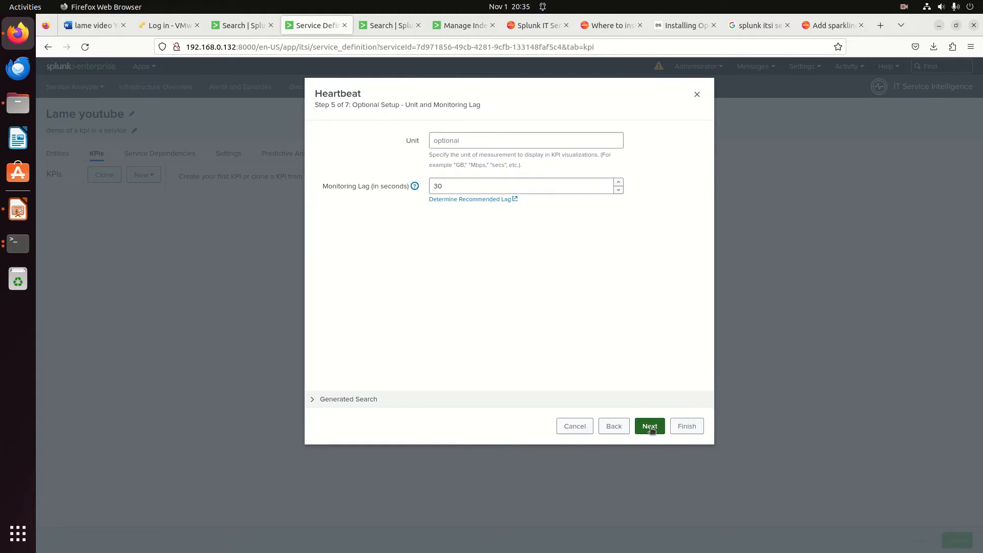
Step: Accept the default monitoring lag and 7-day backfill, finish the Heartbeat KPI and expand its search and calculation settings
click(651, 428)
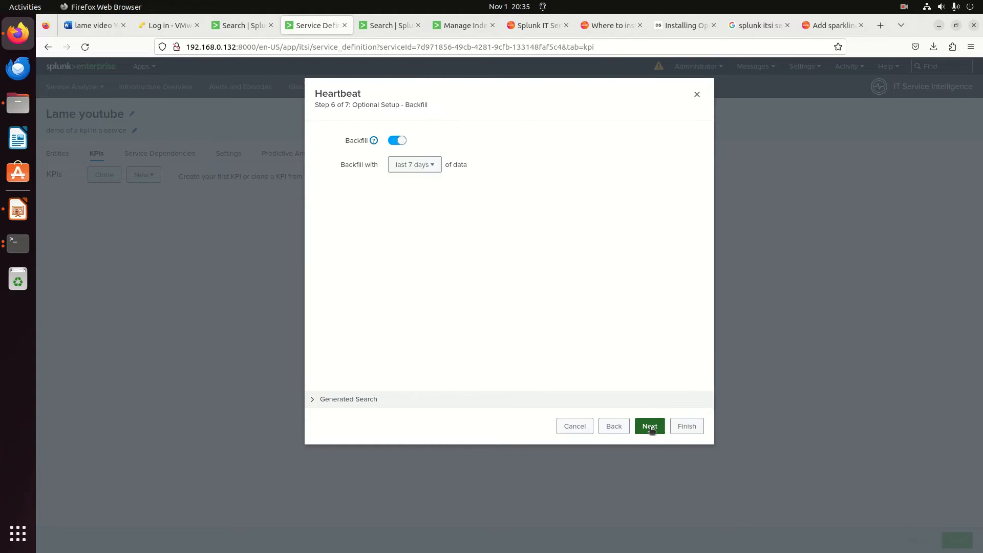
click(651, 428)
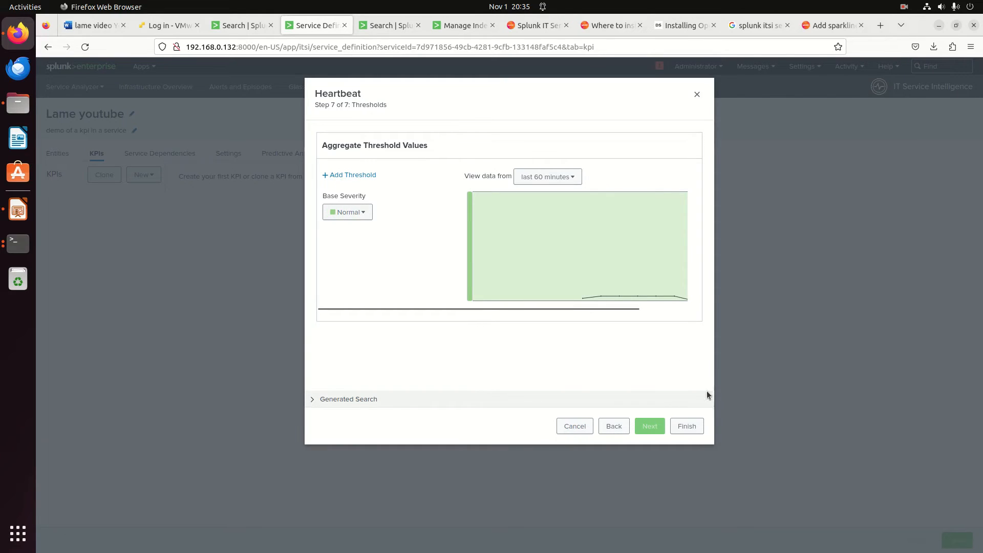
click(691, 426)
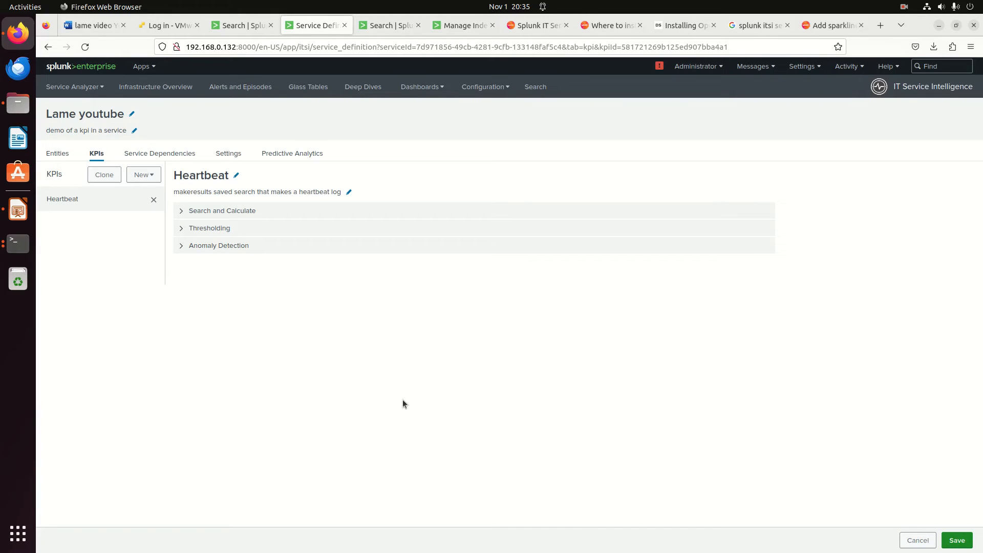
click(185, 215)
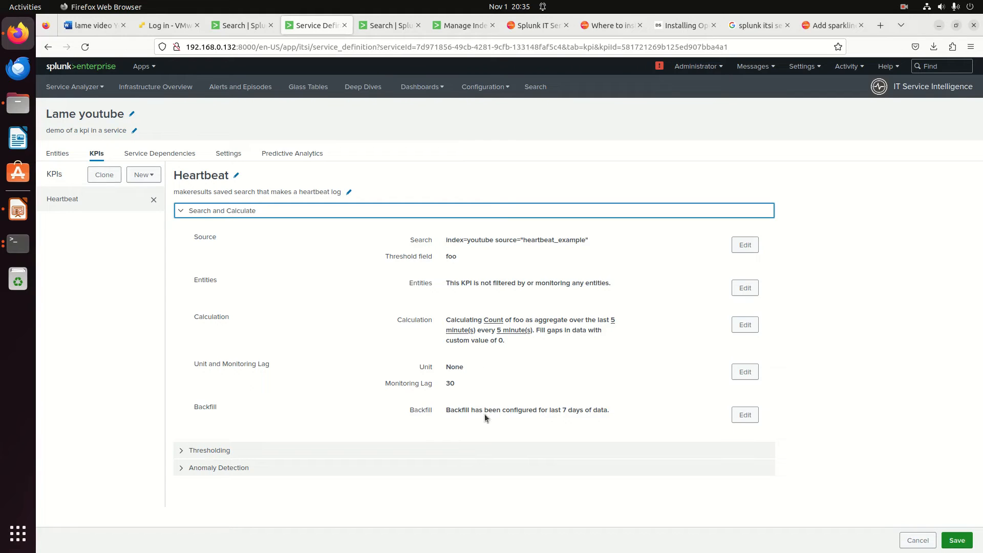
Step: Add an aggregate threshold with High severity to the Heartbeat KPI's custom thresholds
click(180, 452)
scroll(440, 441, down, 7)
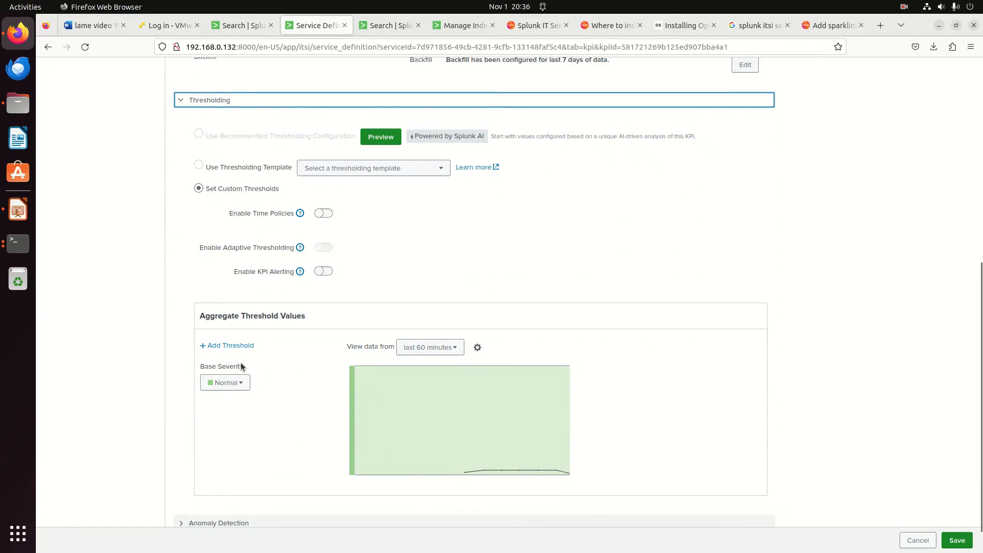
click(228, 346)
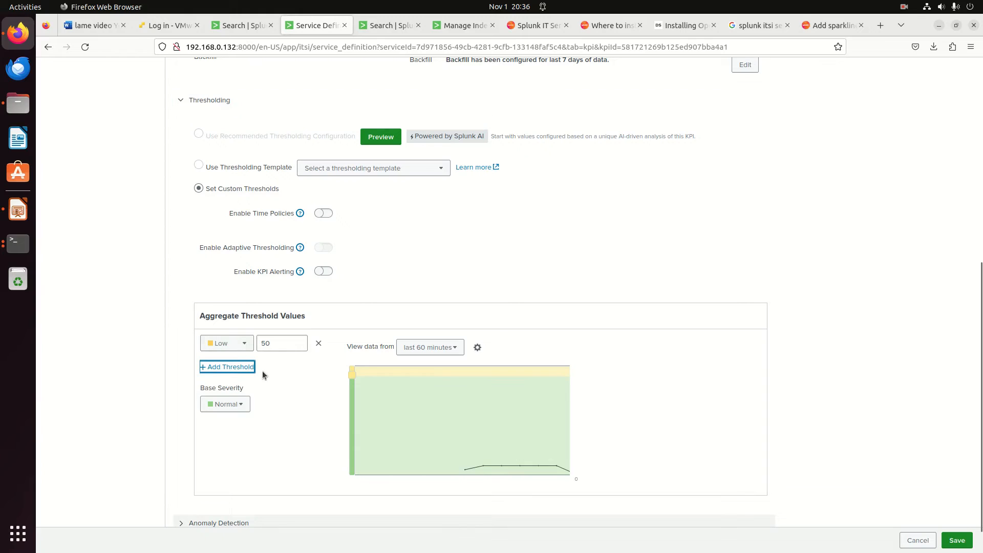
click(231, 344)
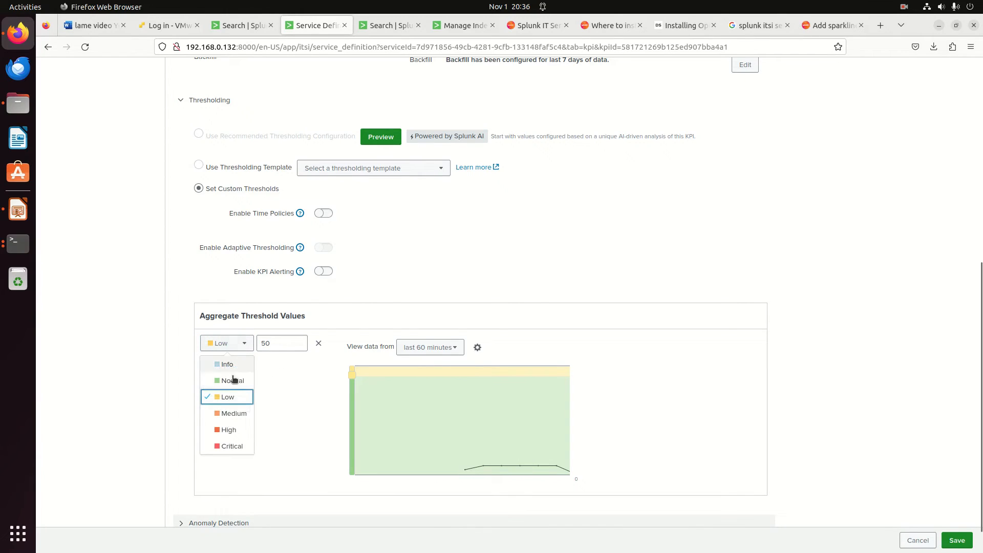
click(229, 433)
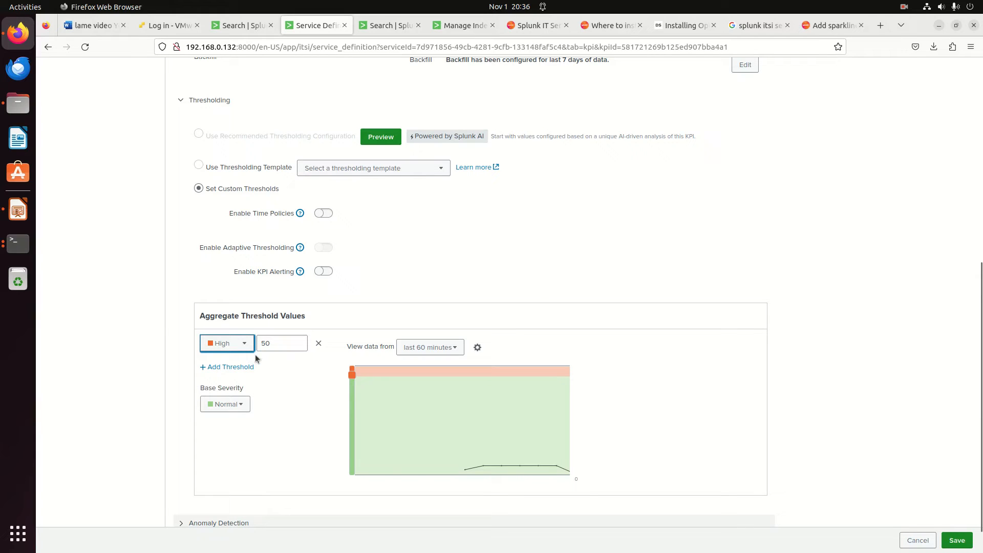
Step: Add a second aggregate threshold and set its severity to High as well
click(234, 367)
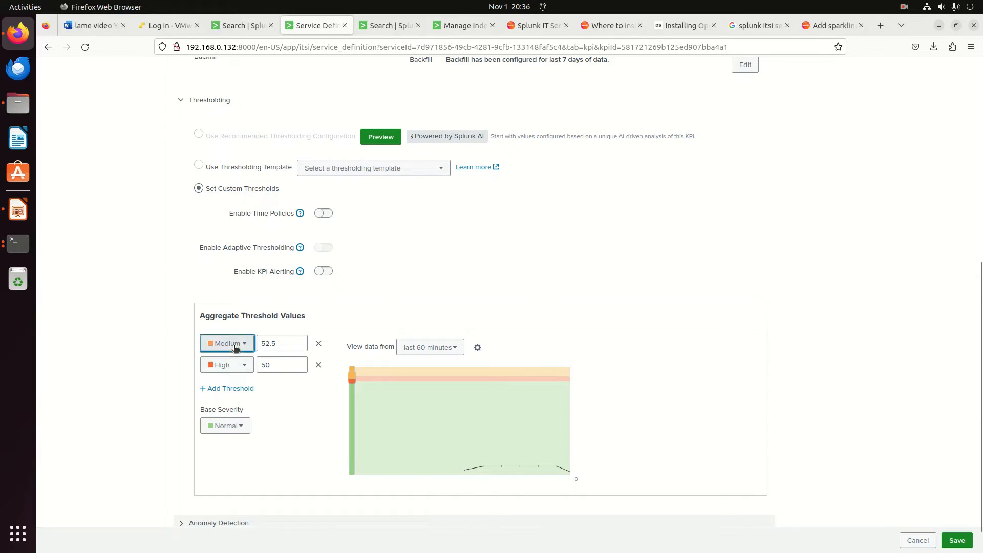
click(235, 348)
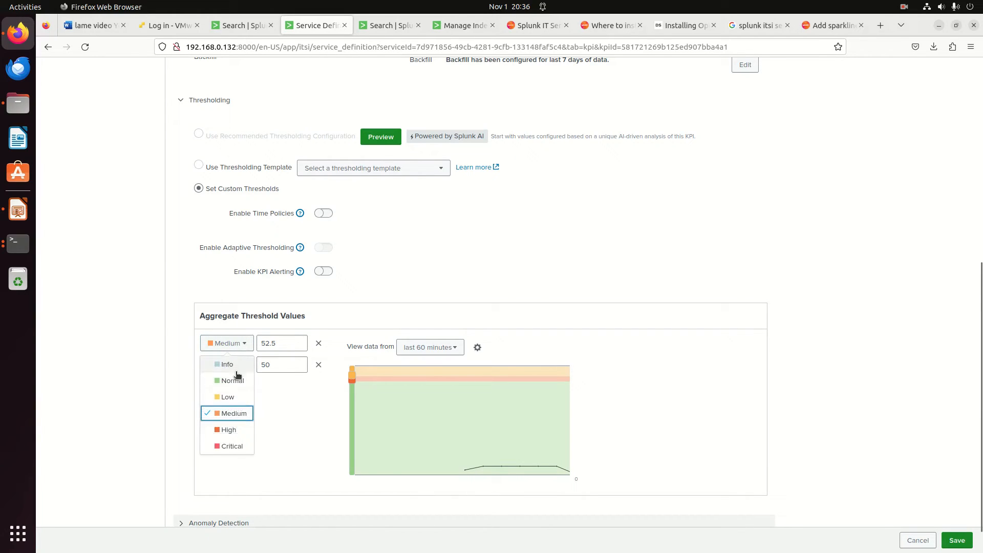
click(229, 430)
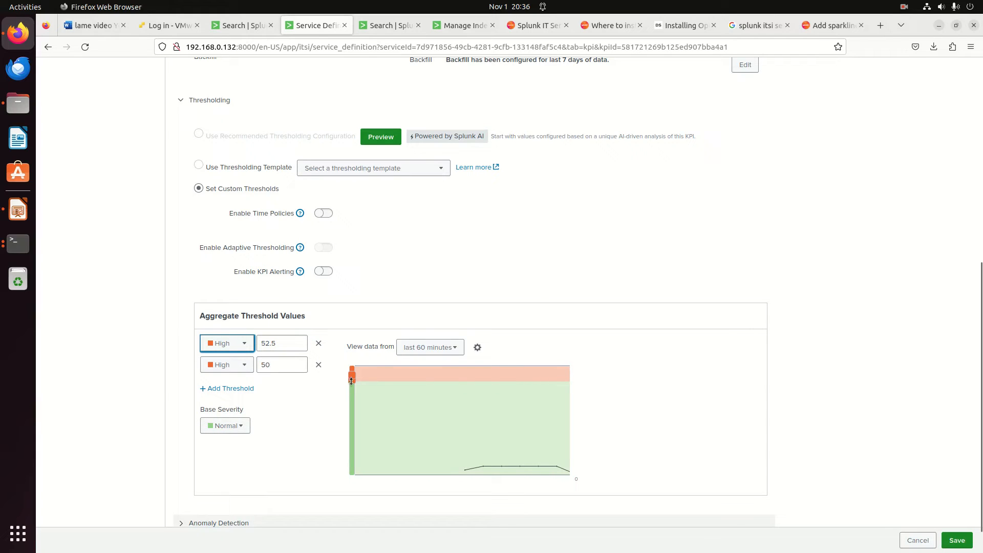
Step: Lower the High threshold of 50 to 7 and set the other High threshold to 3
drag(352, 380, 361, 460)
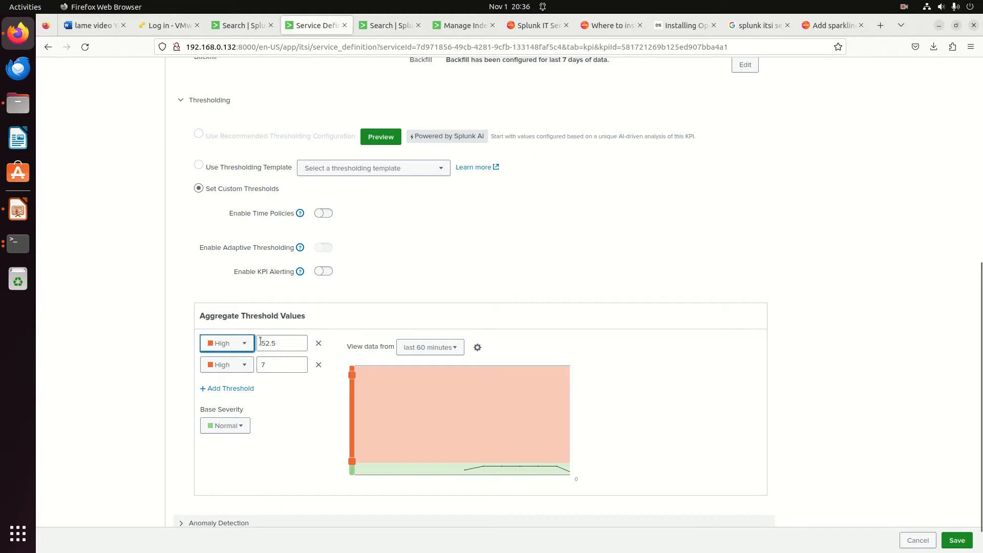
double_click(286, 344)
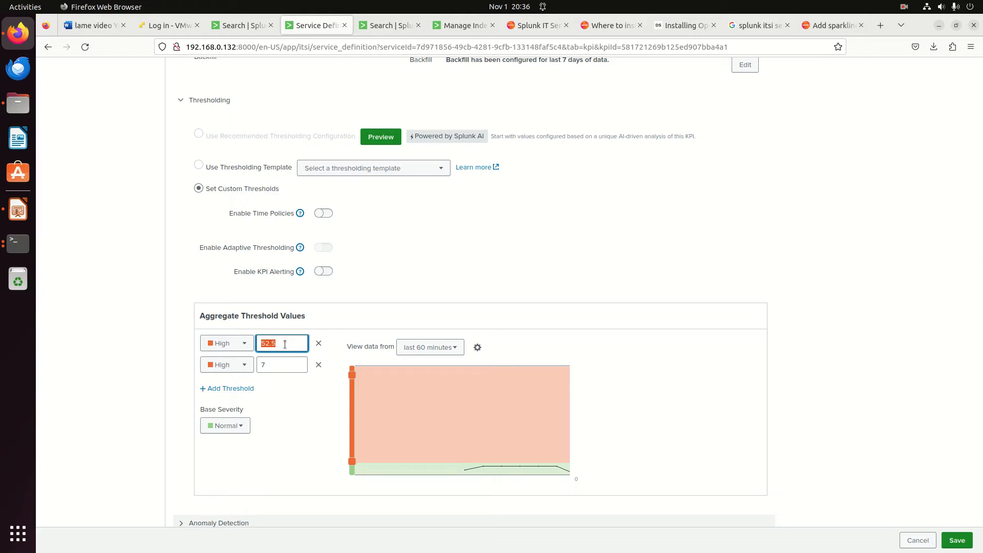
text(3)
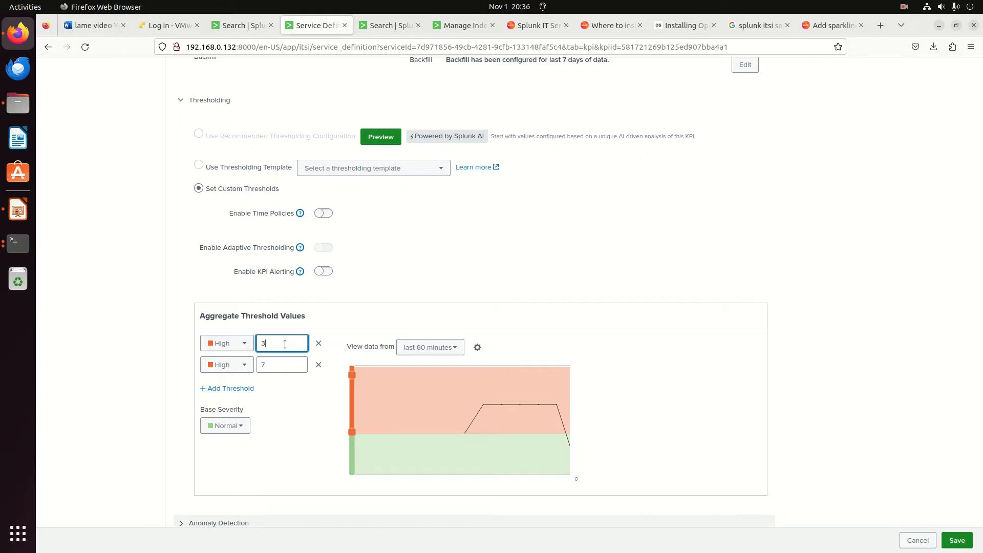
Step: Try moving the High threshold of 7 to about 4.1 on the preview chart, then restore it to 7
drag(352, 374, 370, 414)
drag(367, 373, 352, 390)
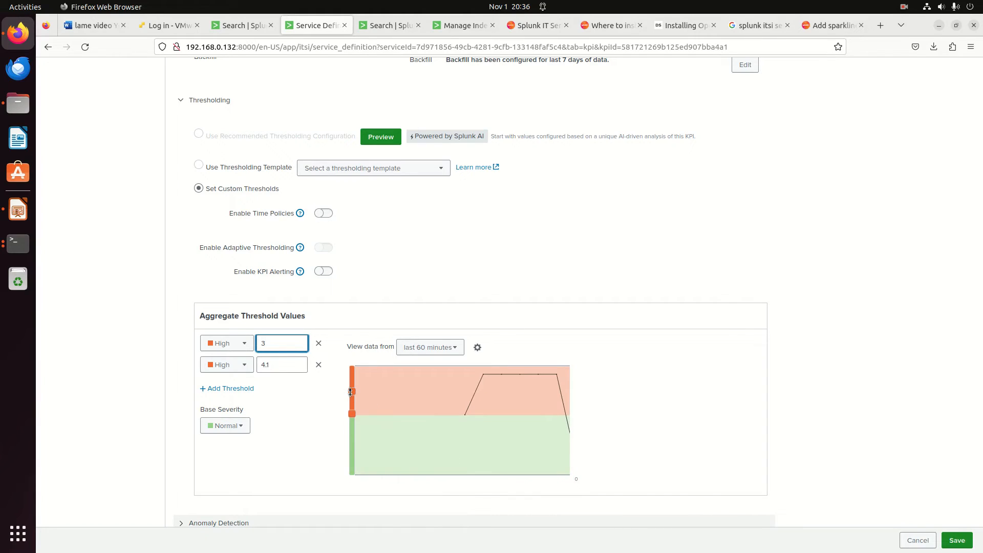
click(273, 366)
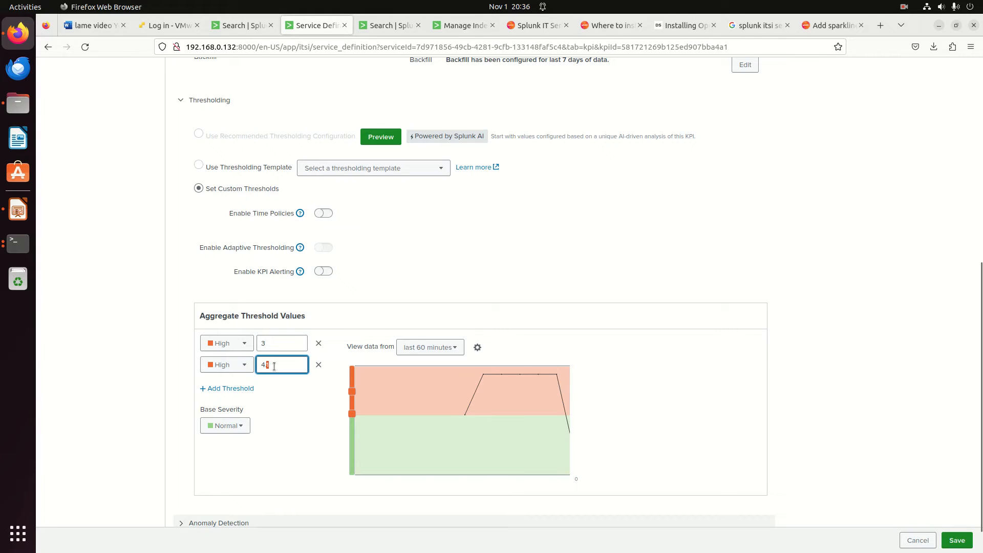
key(BackSpace)
text(7)
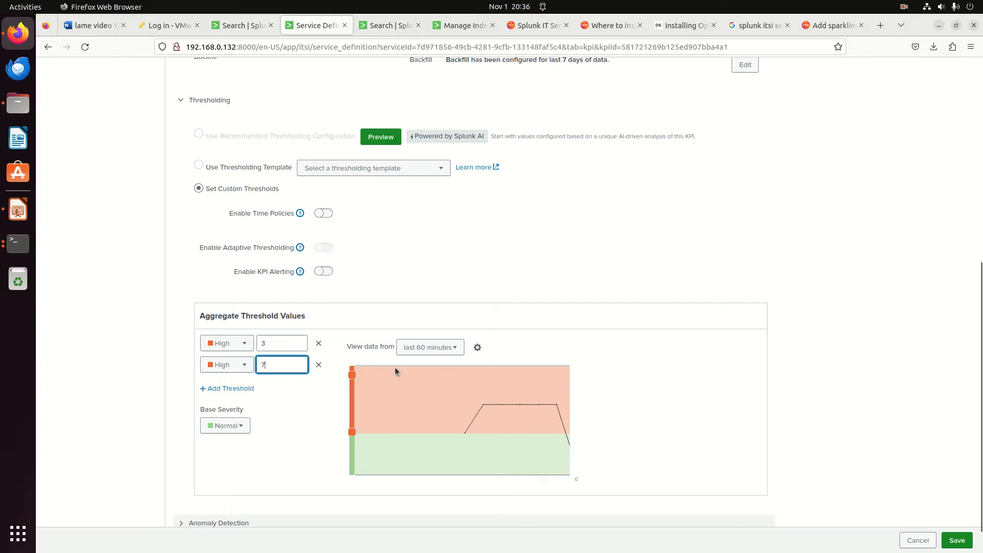
Step: Lower the High threshold of 3 to 2 on the preview chart and look at the base severity options
drag(352, 435, 350, 446)
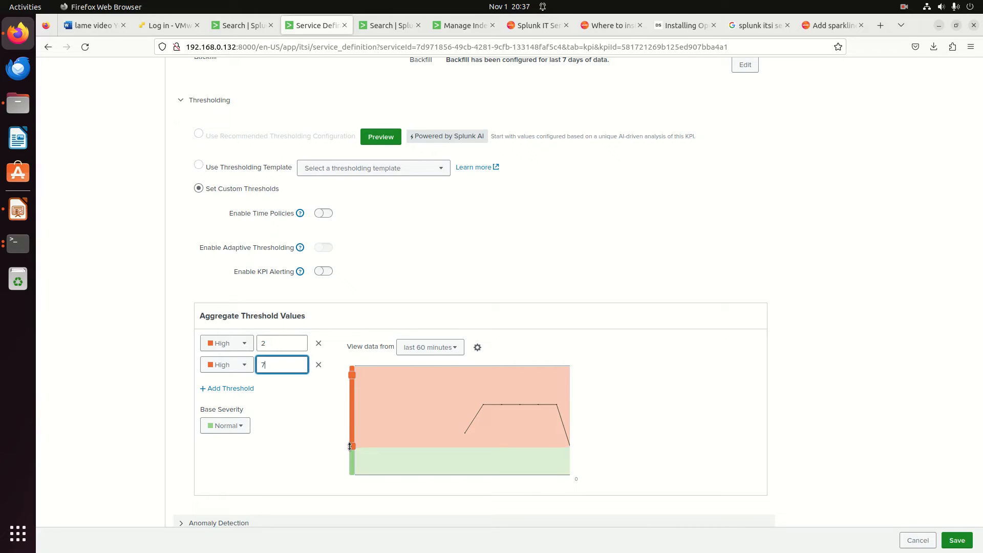
click(351, 461)
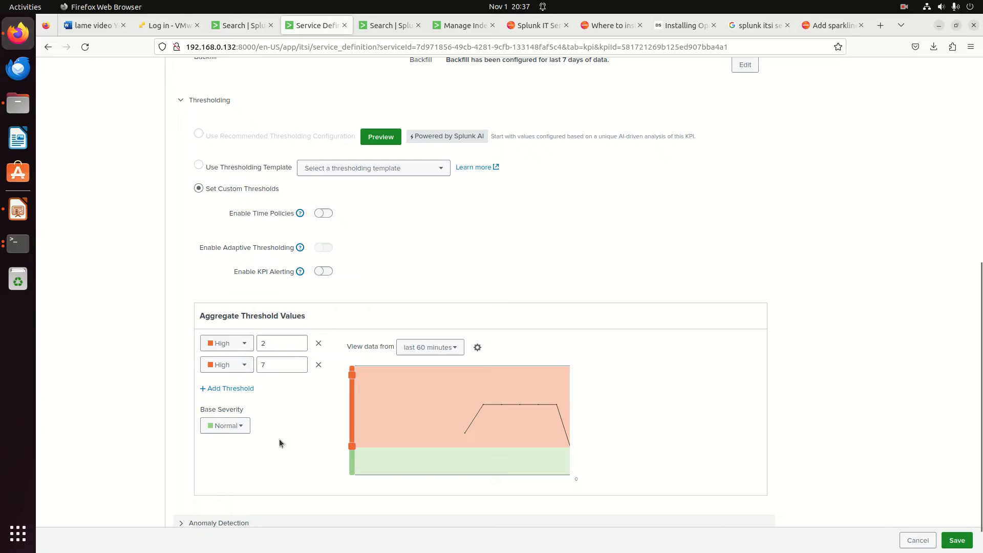
click(227, 427)
click(227, 427)
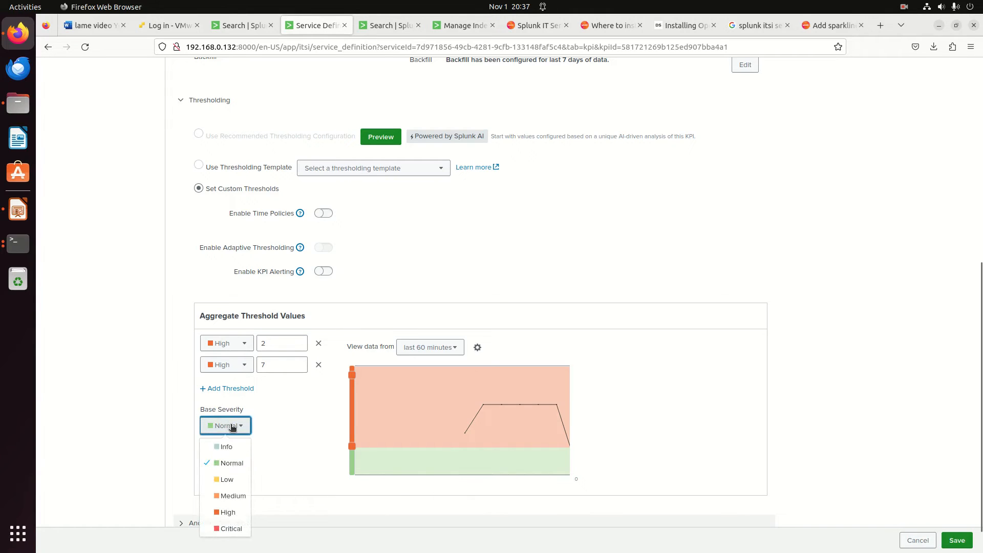
Step: Add another High aggregate threshold, and remove the threshold of 2 after switching its severity to Normal
click(229, 388)
click(244, 388)
click(230, 423)
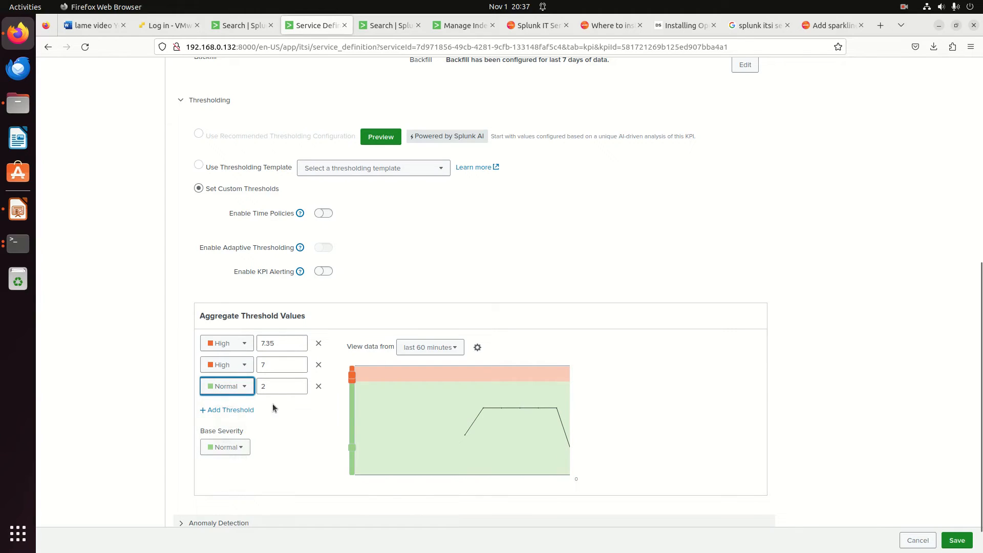
click(275, 387)
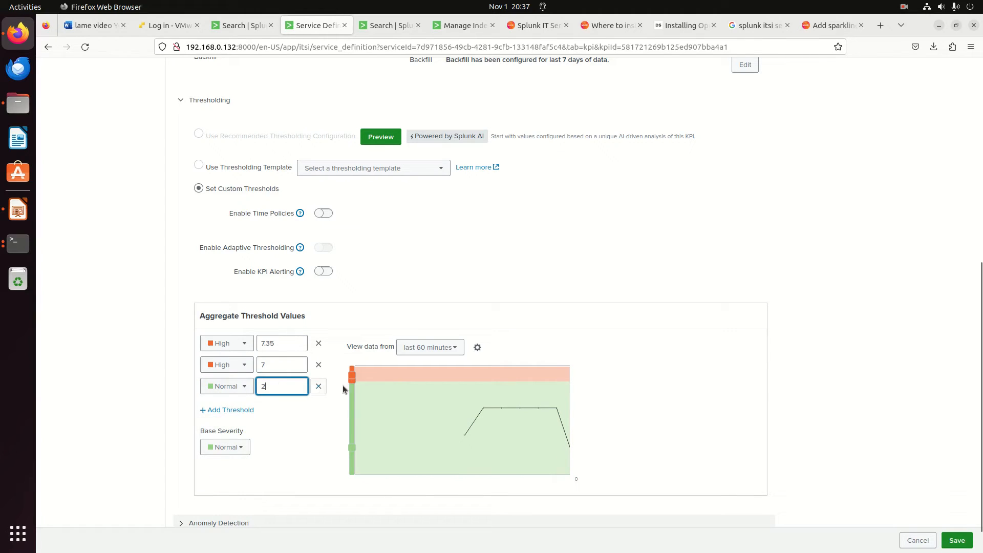
click(232, 387)
click(317, 386)
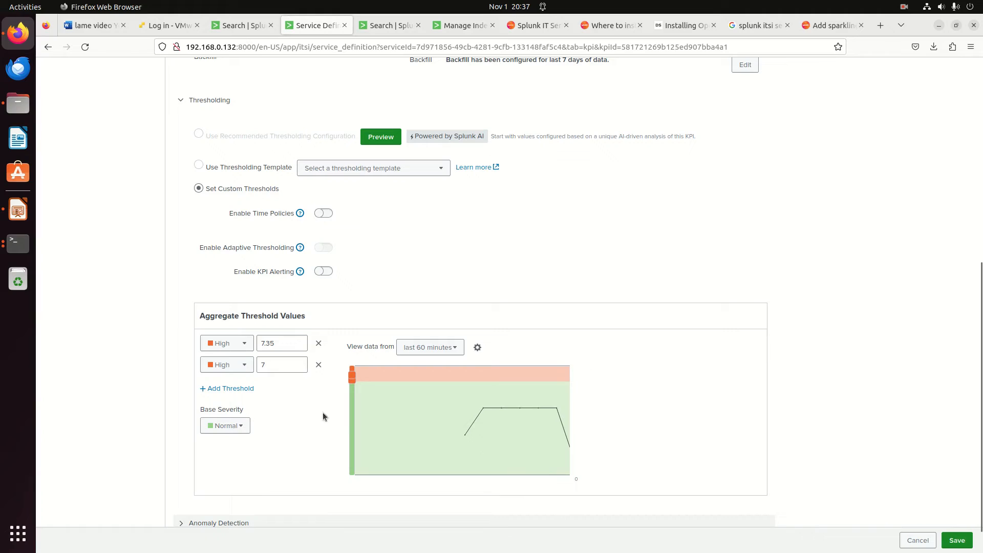
Step: Set the High threshold of 7 to 2 and change its severity to Normal
double_click(277, 366)
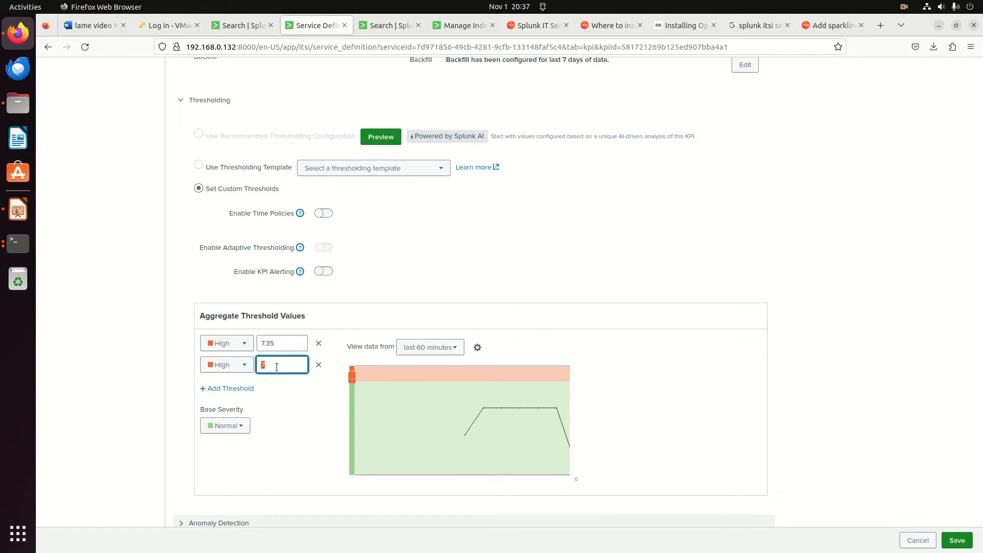
text(2)
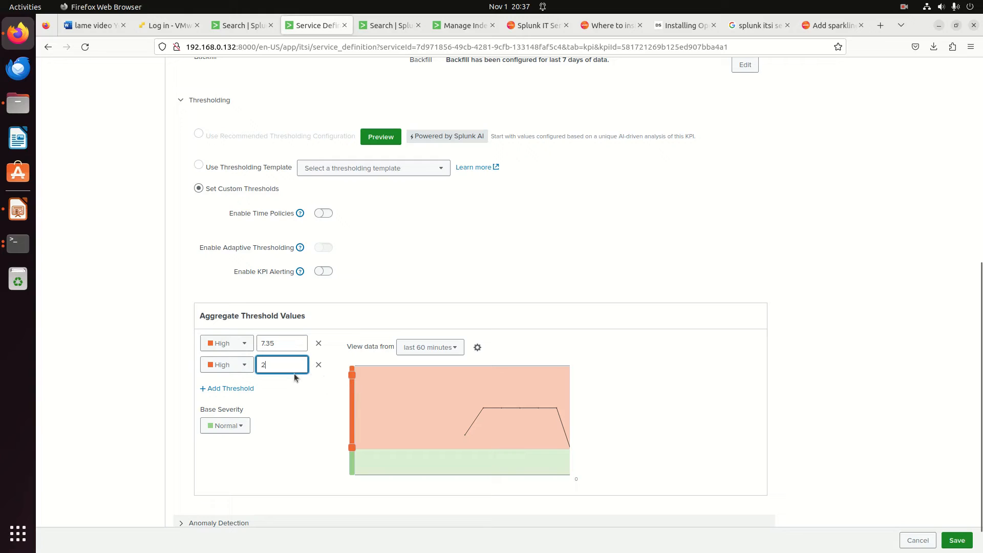
click(244, 365)
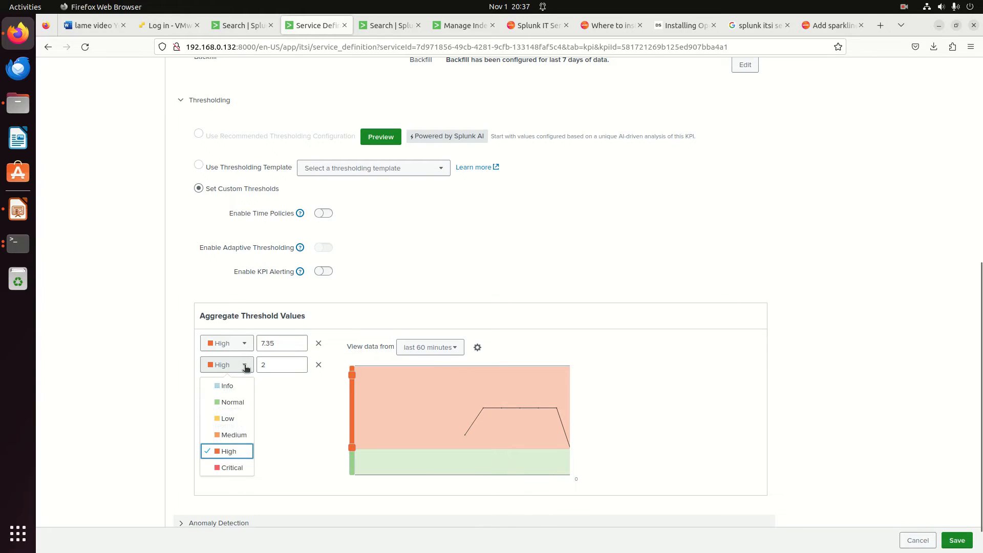
click(228, 403)
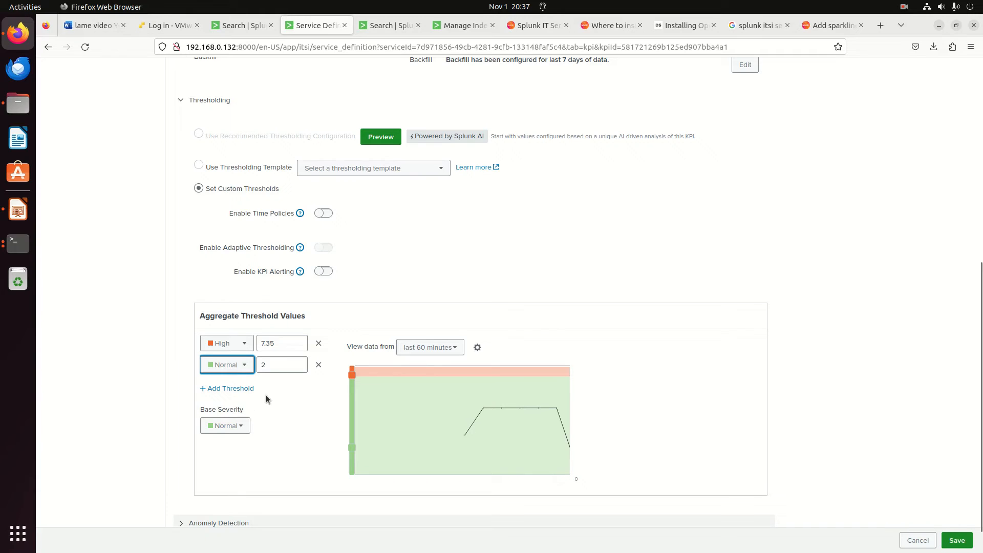
click(224, 426)
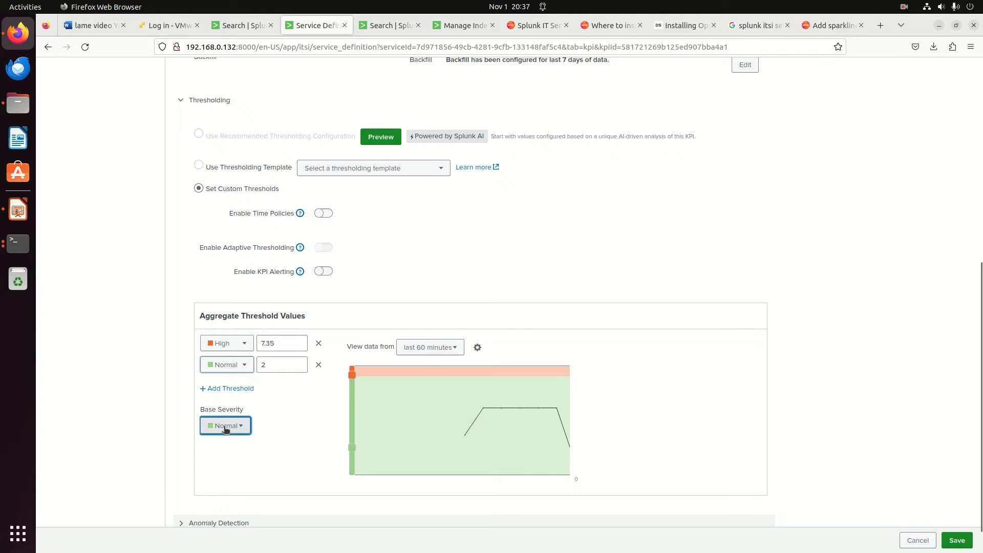
Step: Add a Critical aggregate threshold and set the High threshold to 7
click(232, 388)
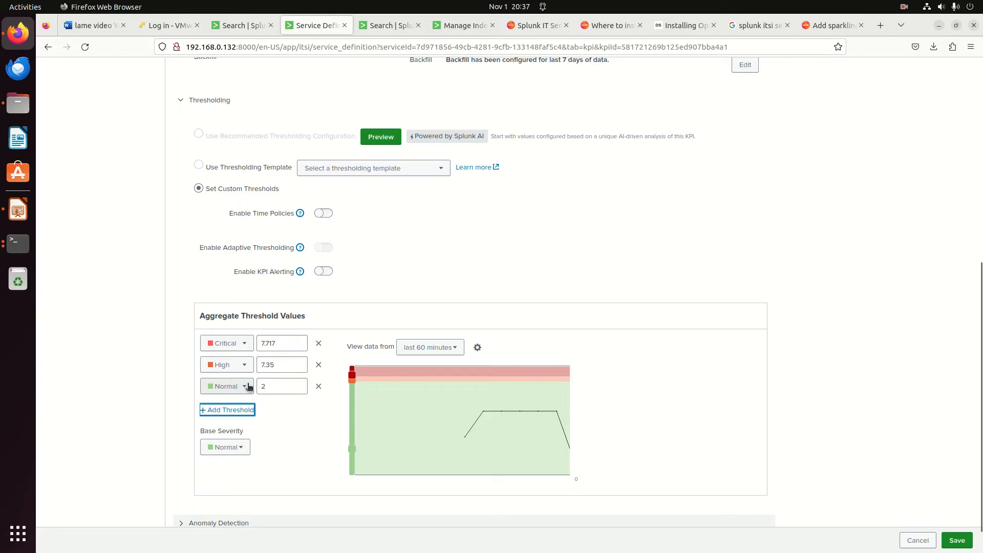
drag(266, 365, 321, 364)
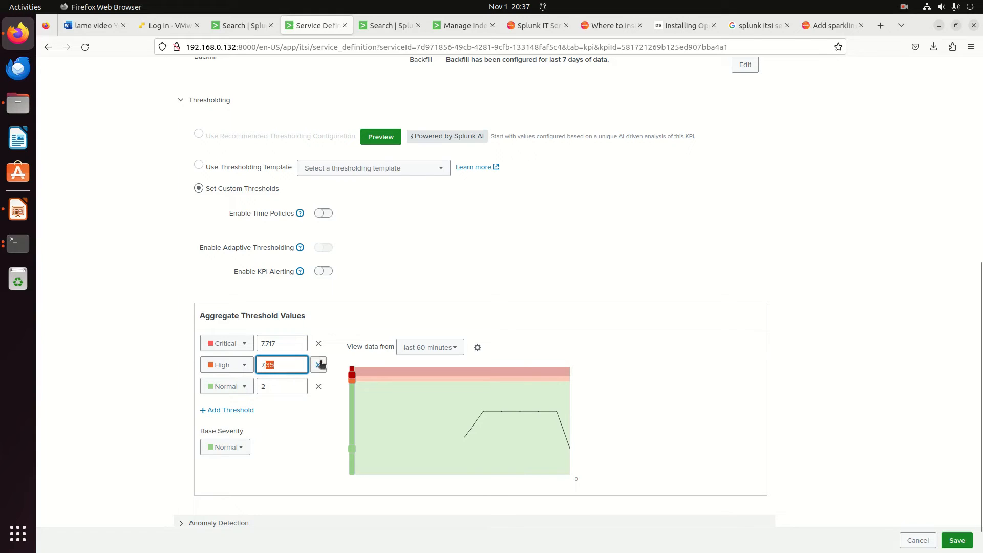
key(BackSpace)
key(BackSpace)
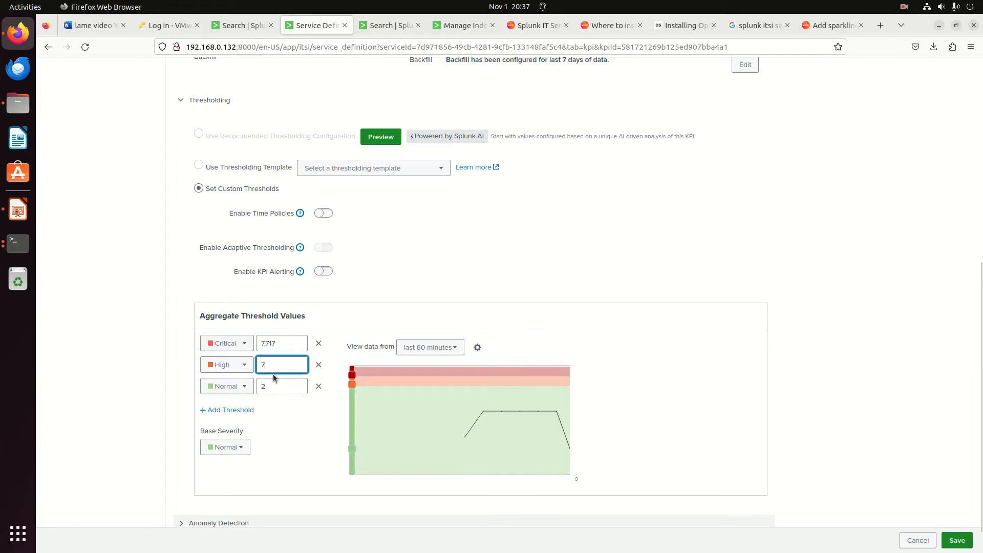
drag(265, 343, 280, 344)
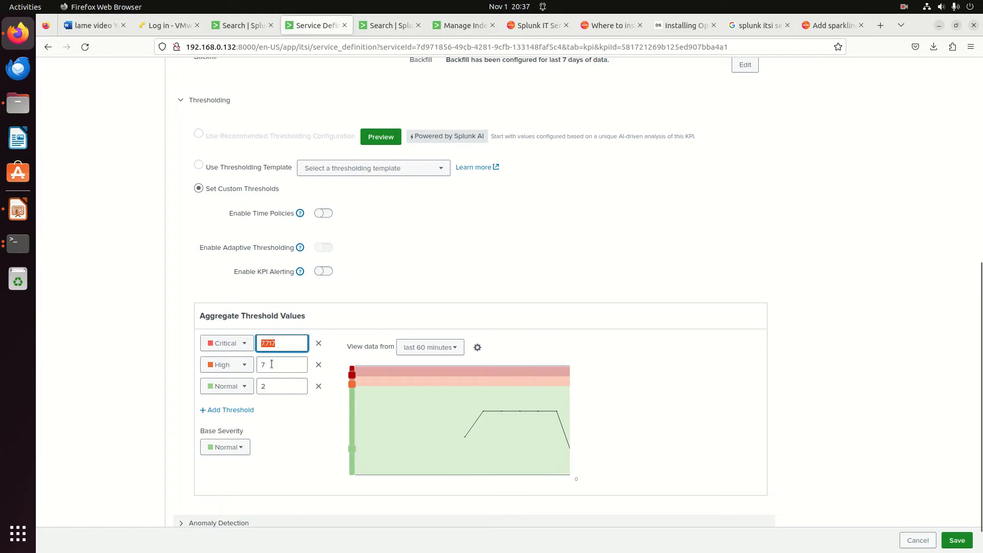
Step: Change the High threshold of 7 to Normal severity, and set the lowest threshold to 0 with High severity
click(225, 364)
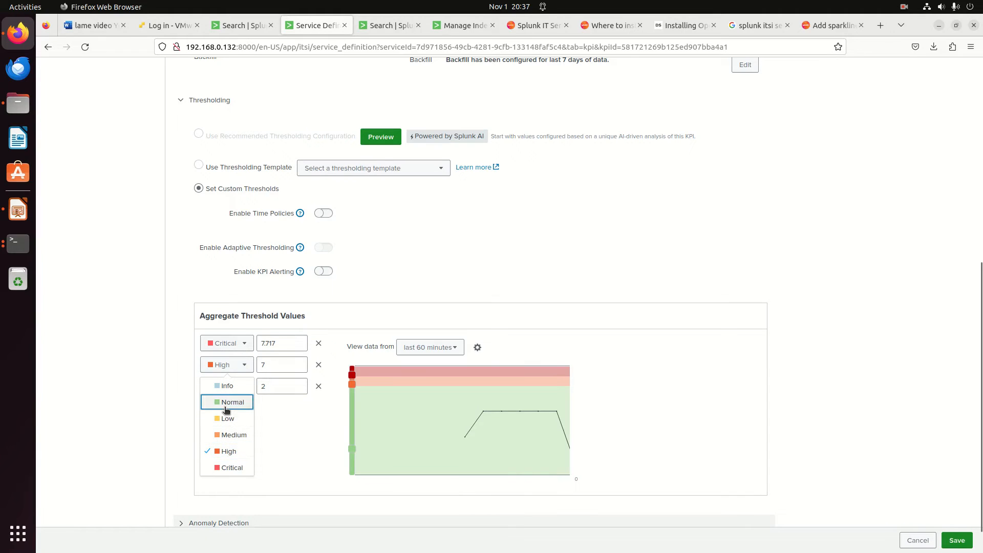
click(225, 407)
click(284, 387)
double_click(284, 388)
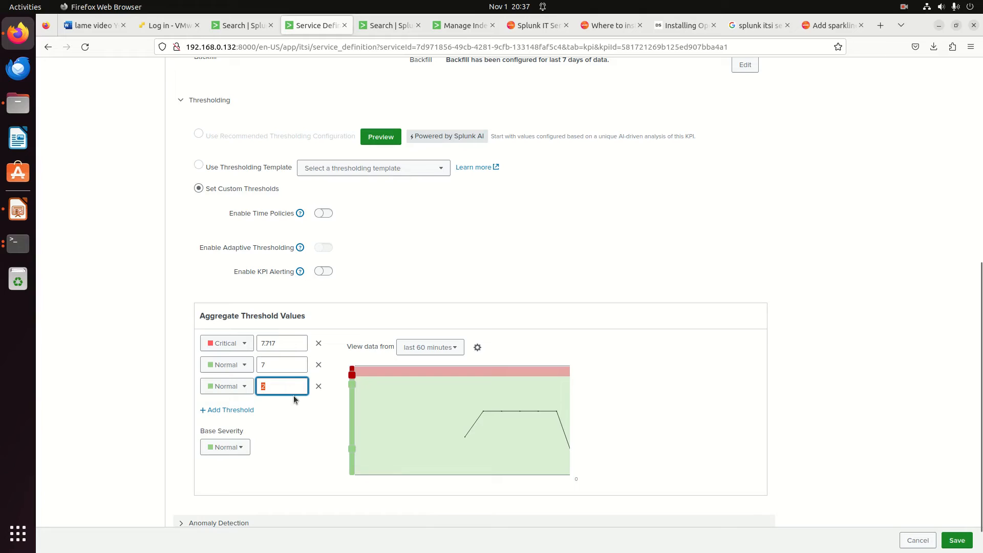
text(0)
click(241, 386)
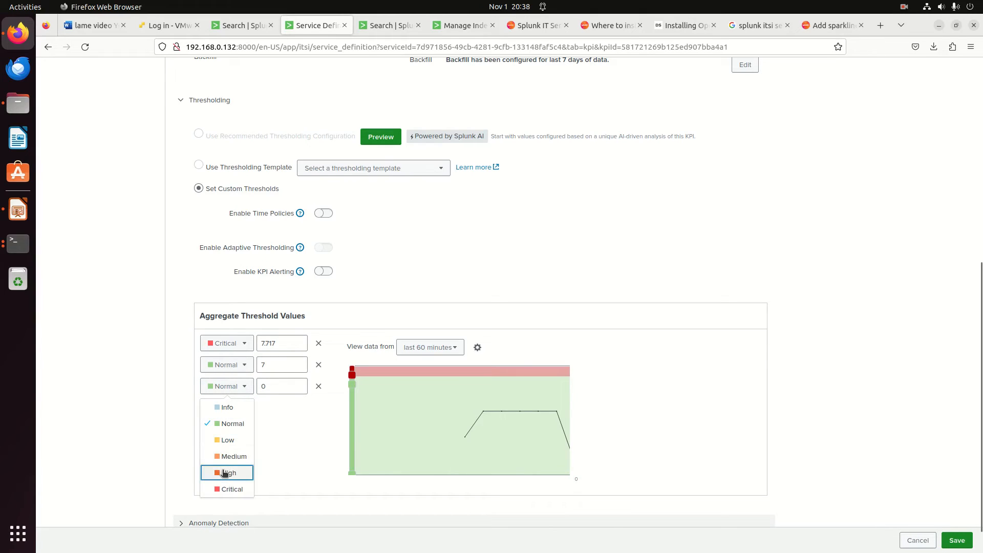
click(226, 472)
Step: Set the Normal threshold to 2 and the Critical threshold to 7
click(273, 368)
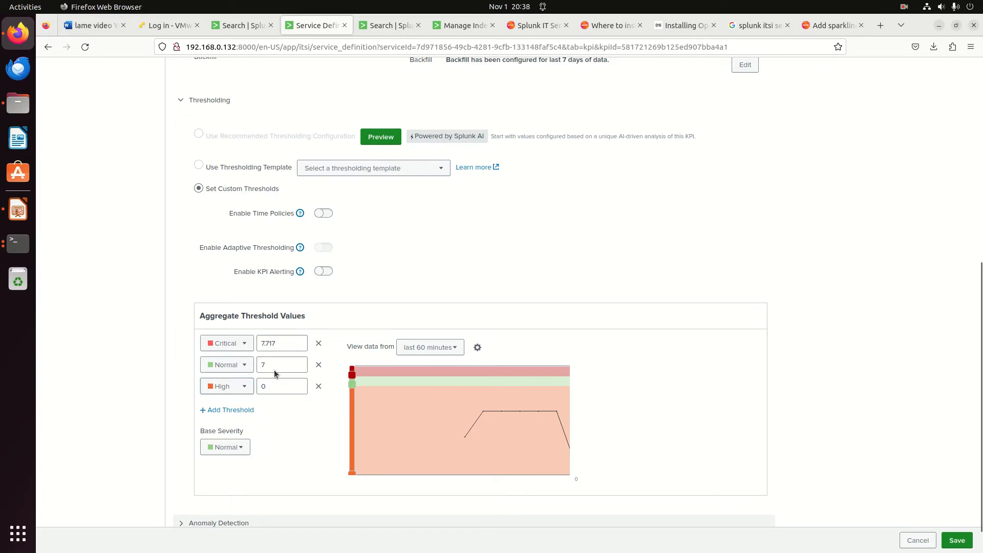
key(BackSpace)
text(2)
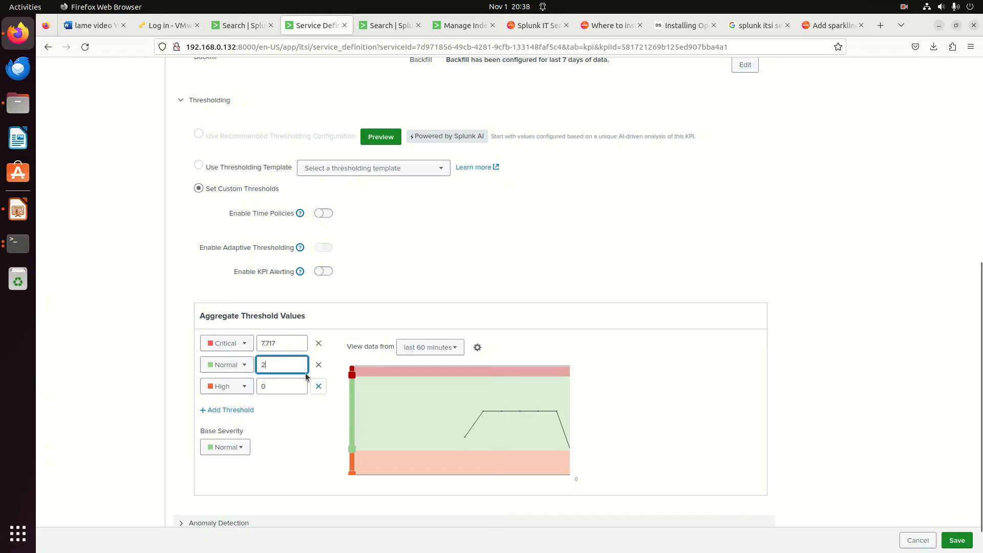
double_click(289, 345)
click(289, 344)
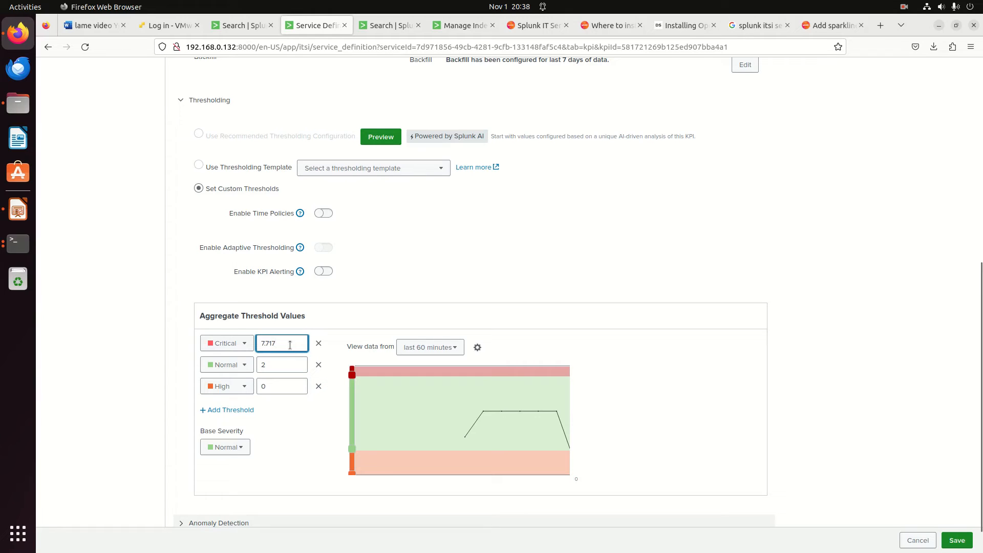
key(BackSpace)
key(BackSpace)
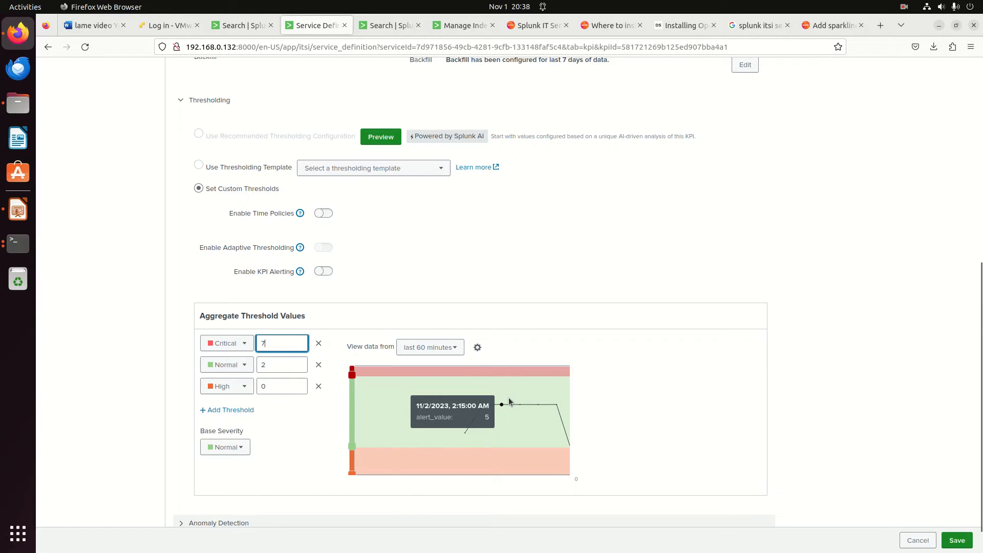
Step: Save the Lame youtube service with its KPI thresholds and enable it
scroll(599, 403, down, 1)
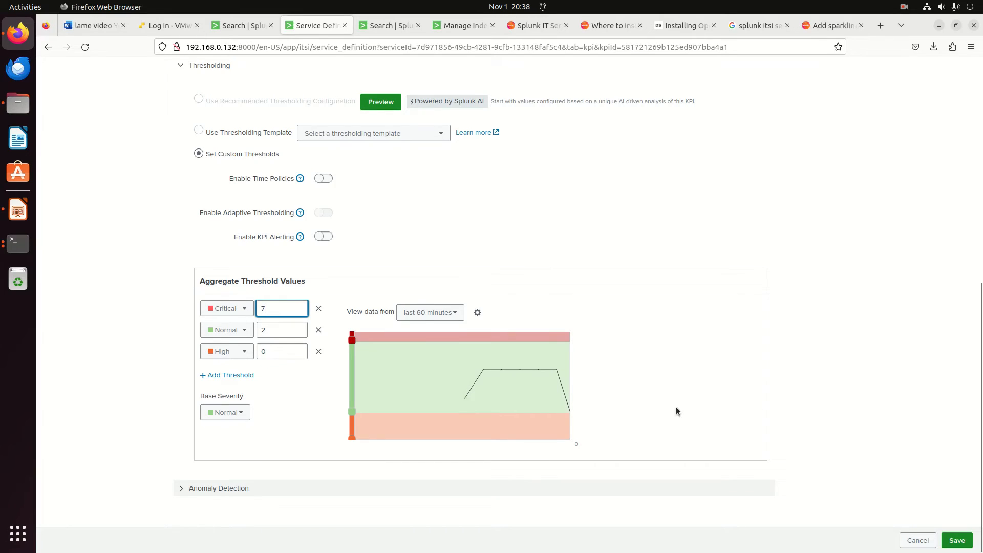
click(957, 541)
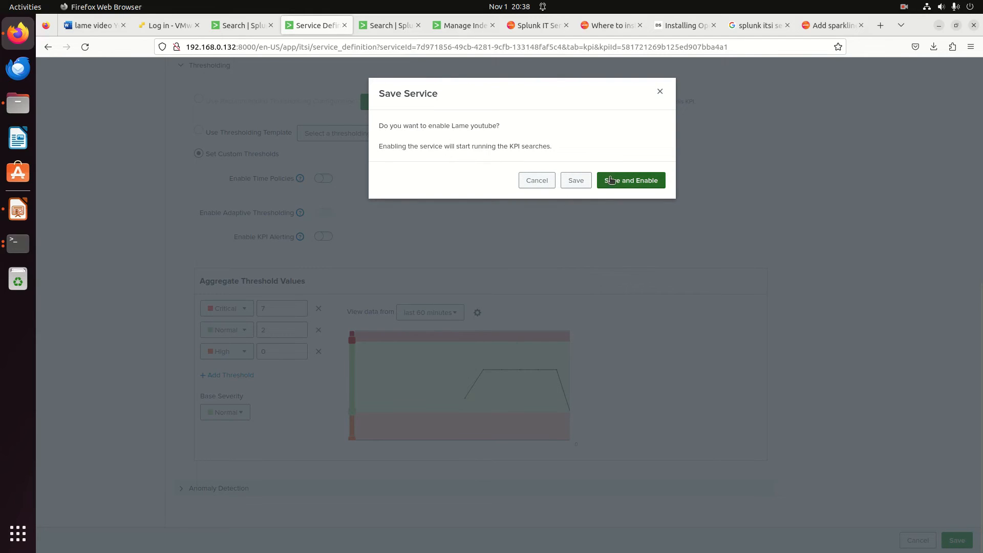
click(614, 182)
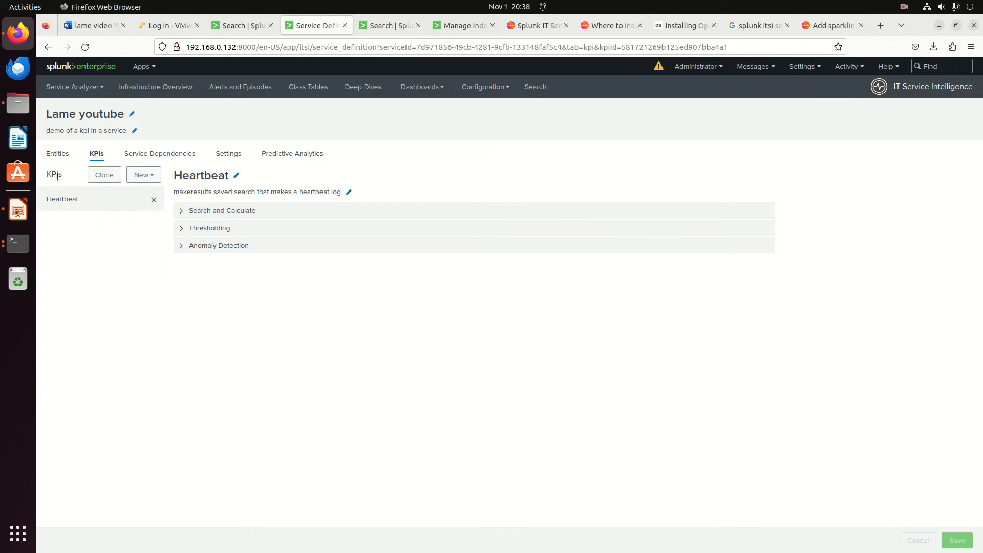
Step: Review the saved Heartbeat KPI's Search and Calculate configuration and the options for creating a new KPI
click(59, 156)
click(97, 154)
click(207, 210)
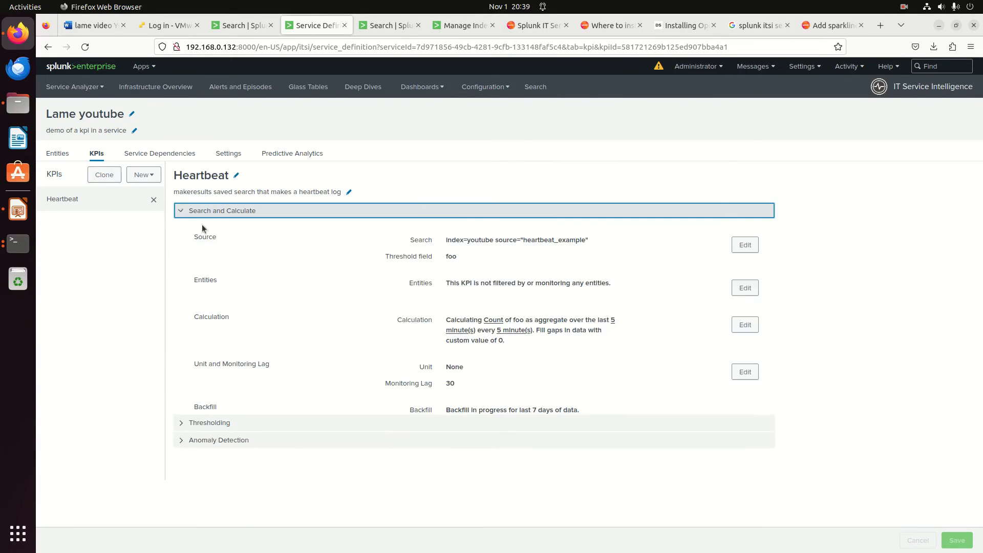
click(143, 174)
click(406, 155)
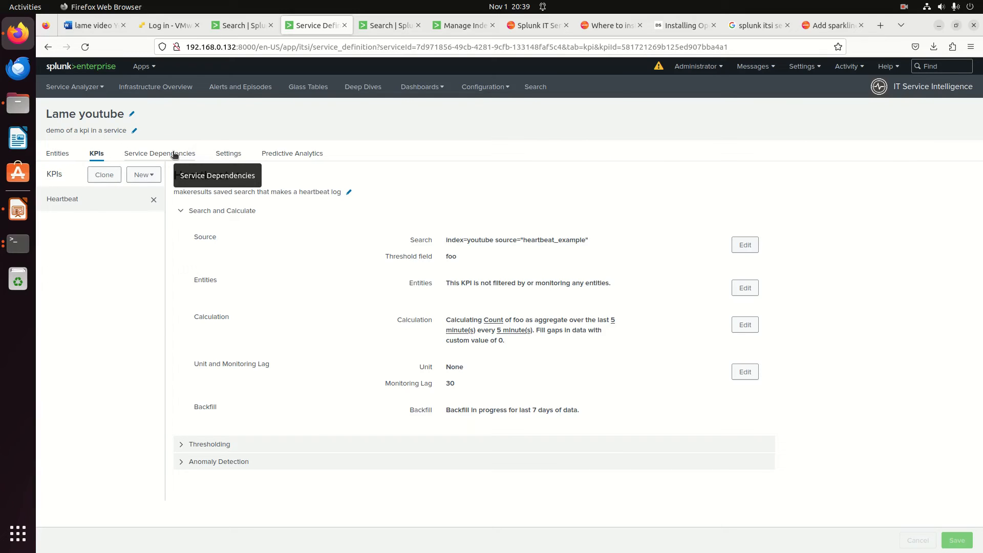
Step: Review the Lame youtube service's general settings, health score calculation and Predictive Analytics page
click(234, 157)
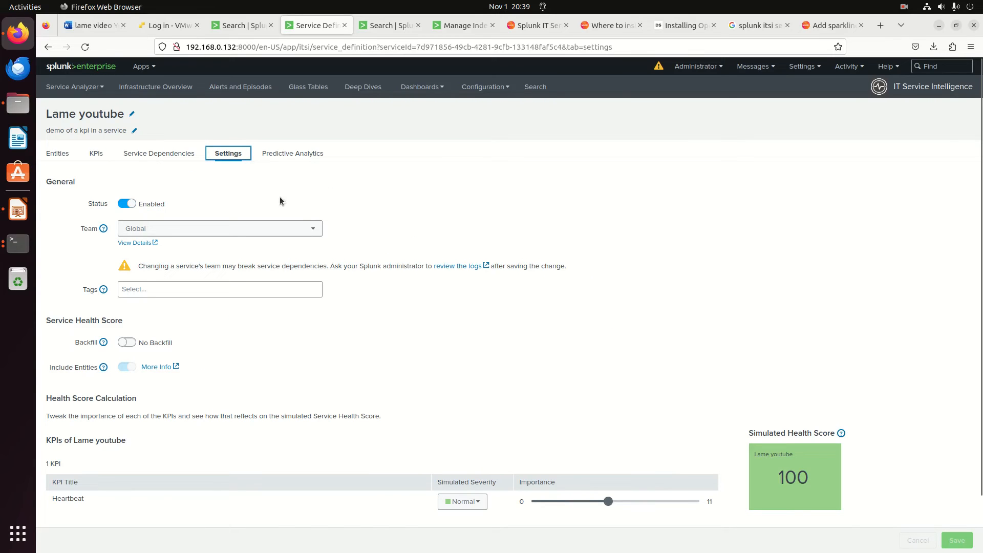
scroll(468, 402, down, 2)
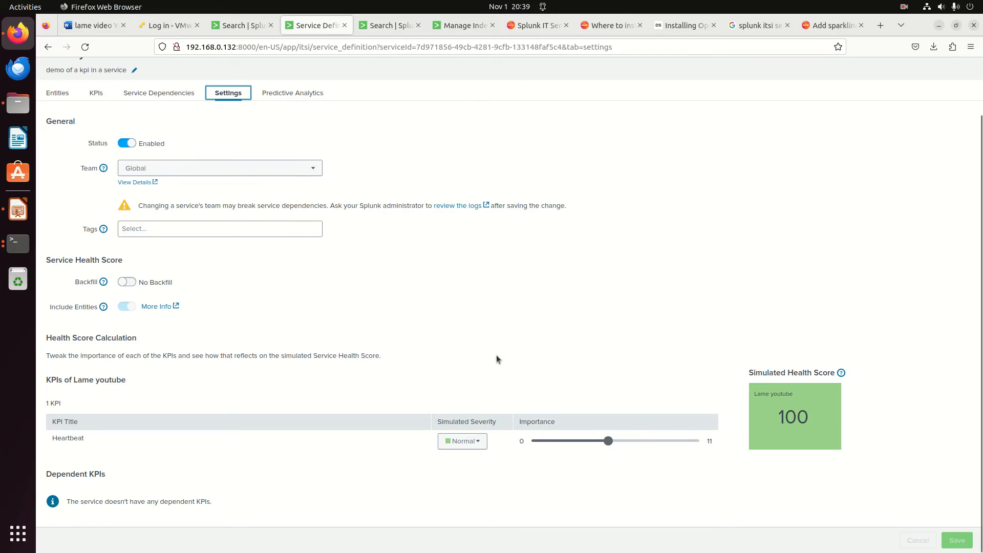
scroll(478, 365, up, 2)
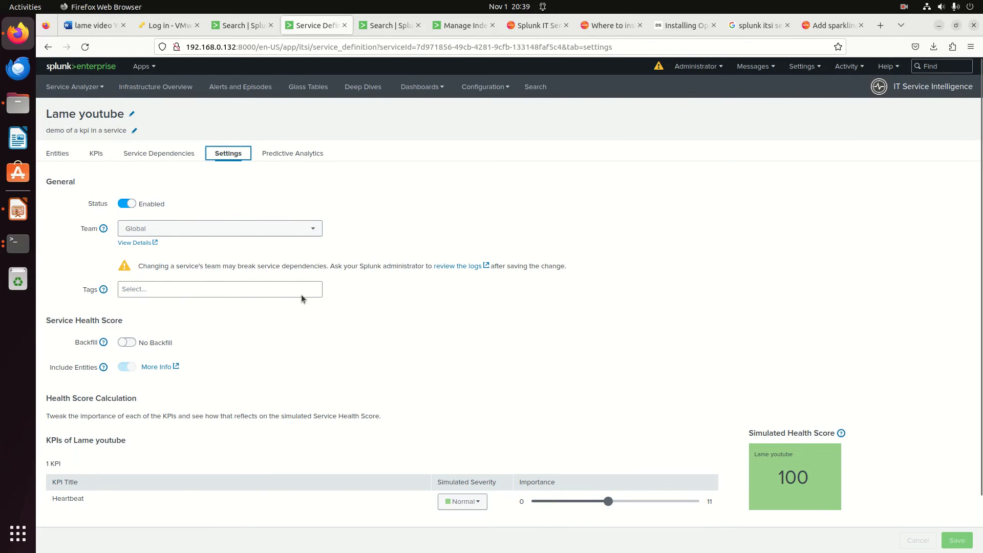
click(297, 156)
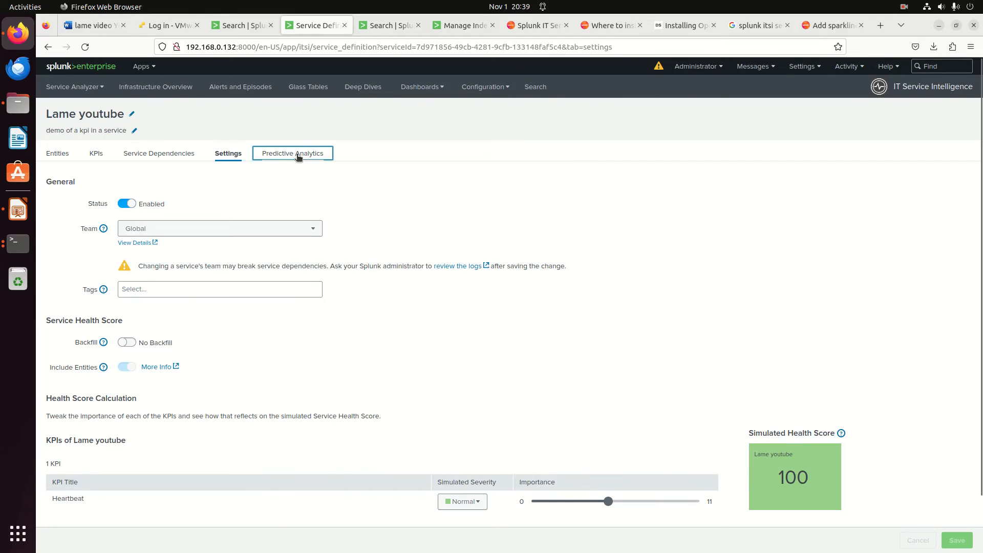
click(156, 154)
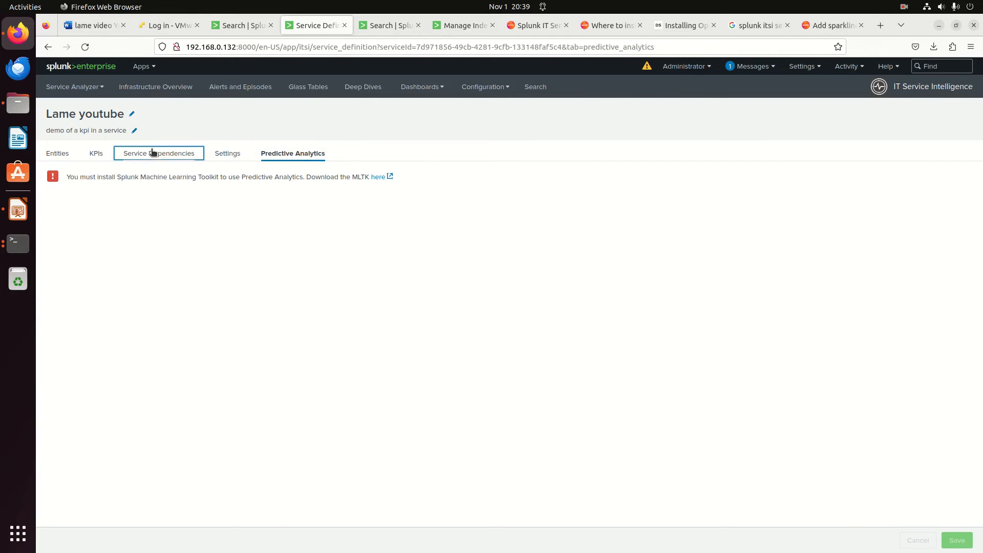
click(215, 149)
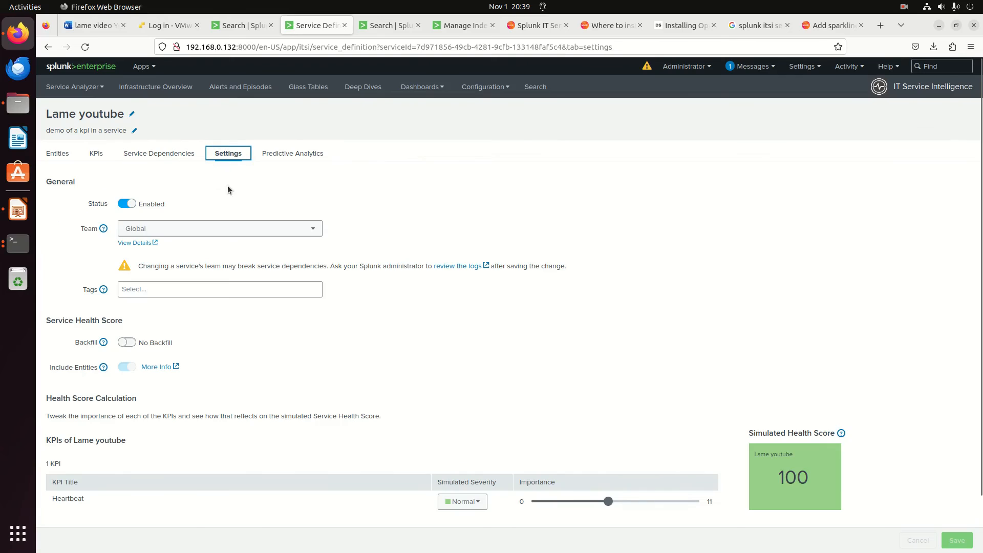
scroll(364, 434, down, 2)
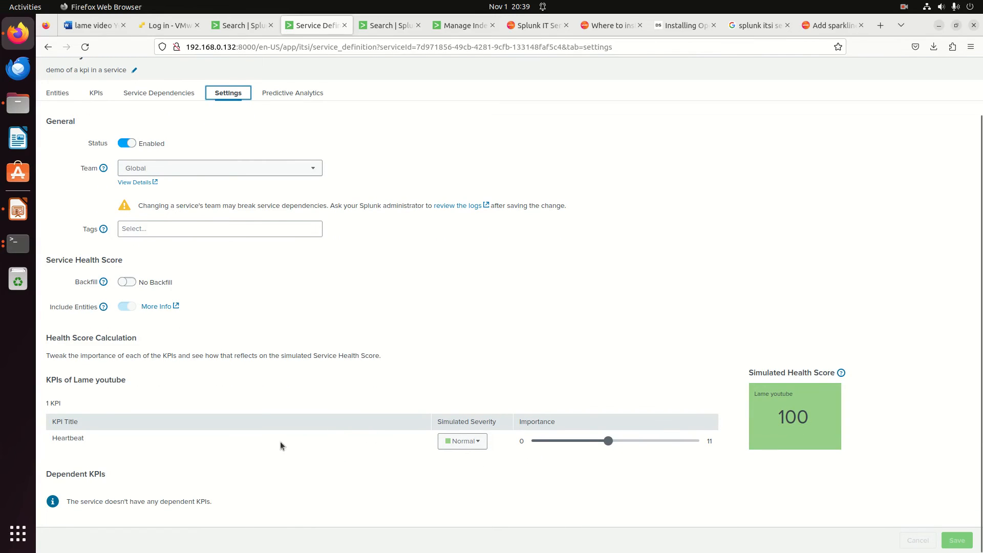
scroll(168, 334, up, 2)
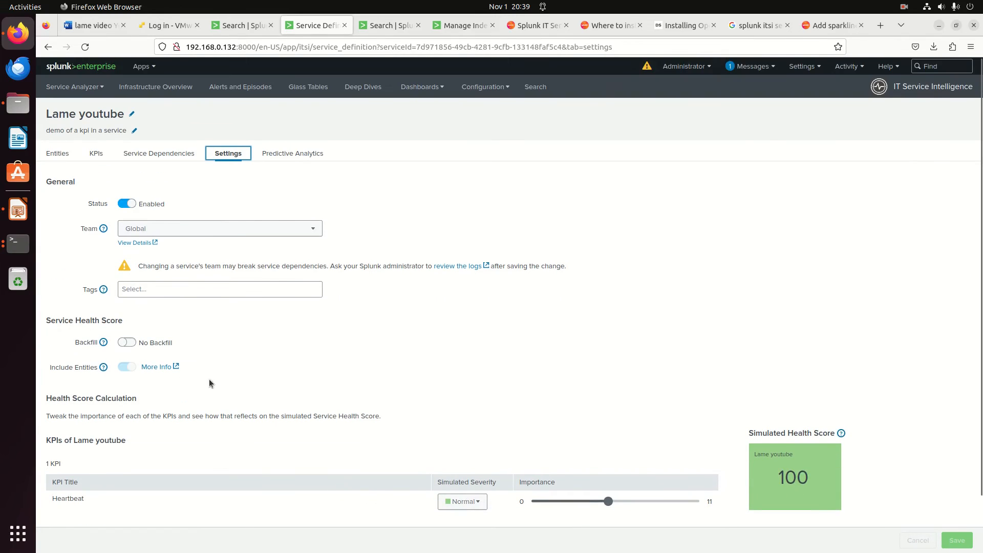
Step: Review the Heartbeat KPI's Anomaly Detection options and its custom threshold settings
click(97, 155)
click(185, 463)
scroll(379, 461, down, 4)
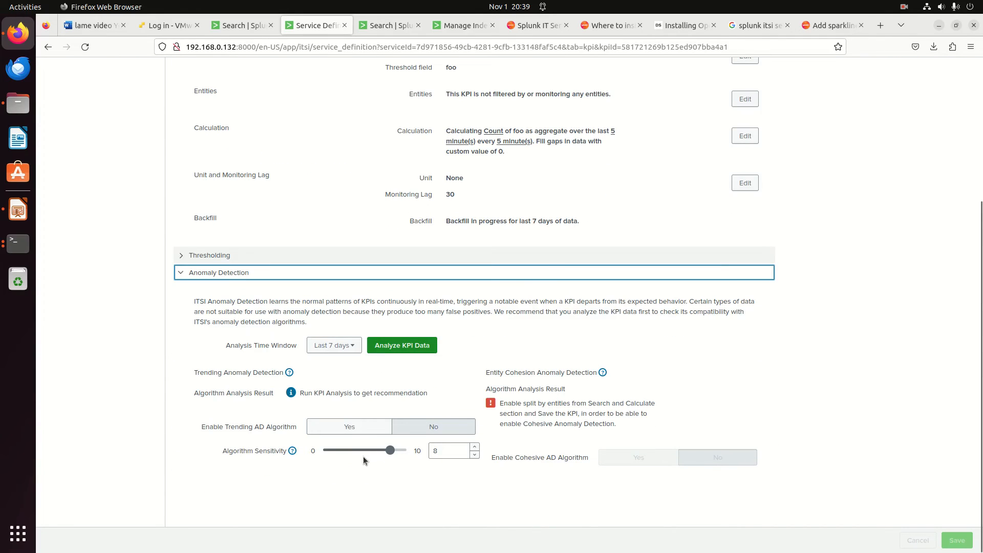
scroll(380, 368, up, 1)
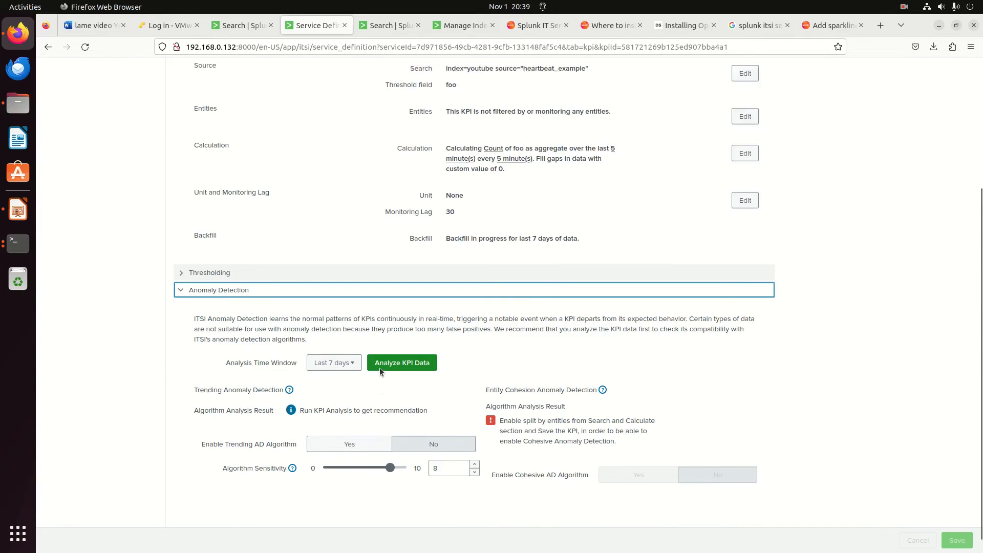
click(180, 314)
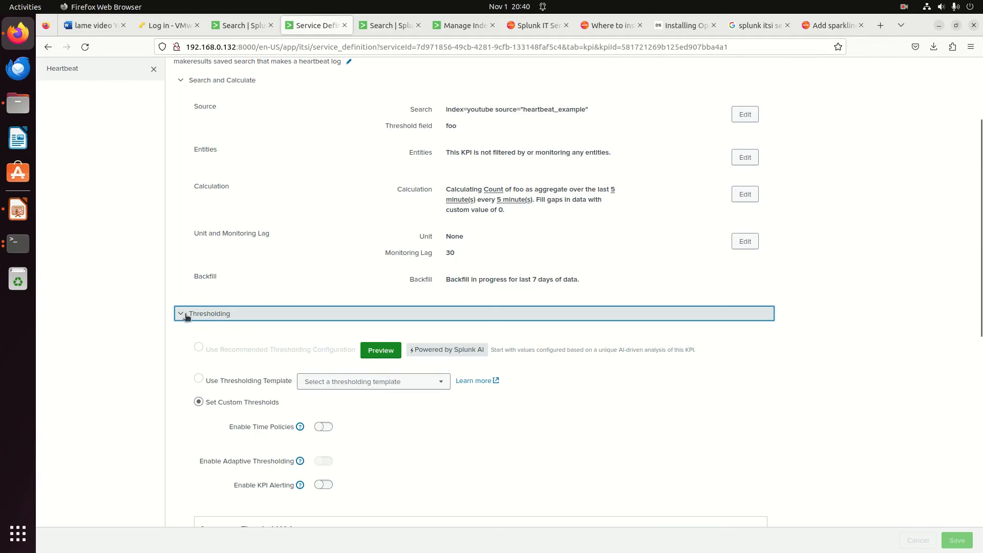
scroll(211, 335, down, 2)
scroll(327, 352, down, 1)
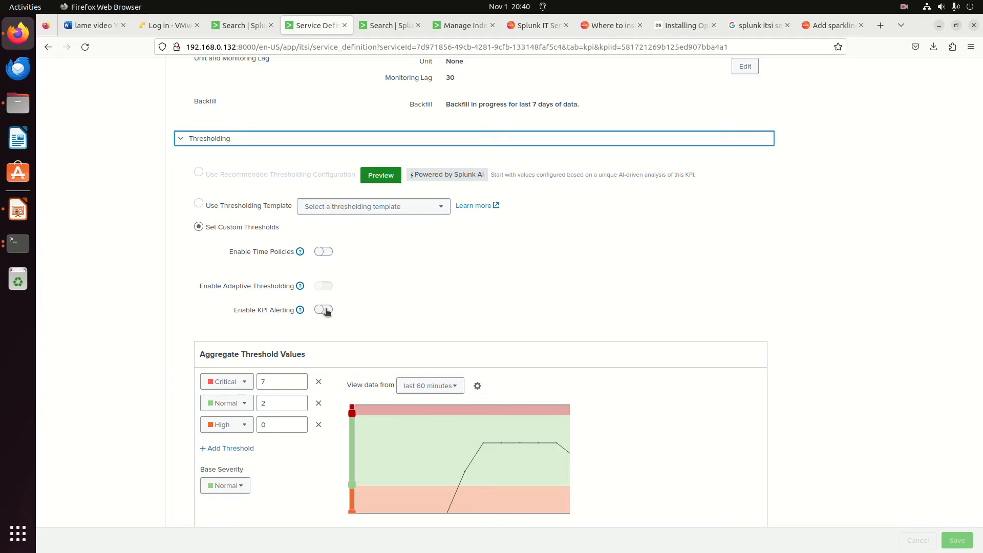
Step: Try KPI alerting and time policies on the Heartbeat KPI's thresholds, switching each back off after viewing its options
click(327, 311)
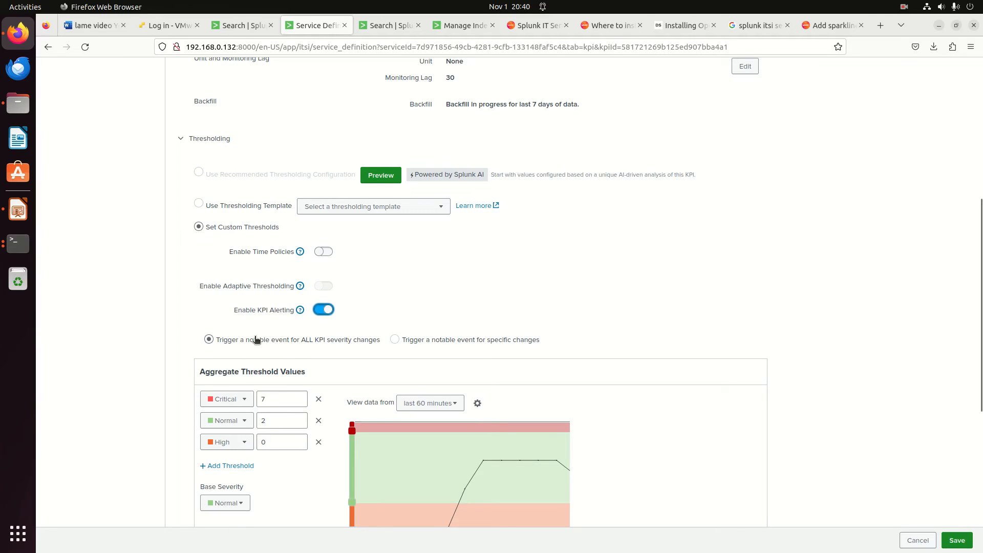
click(323, 309)
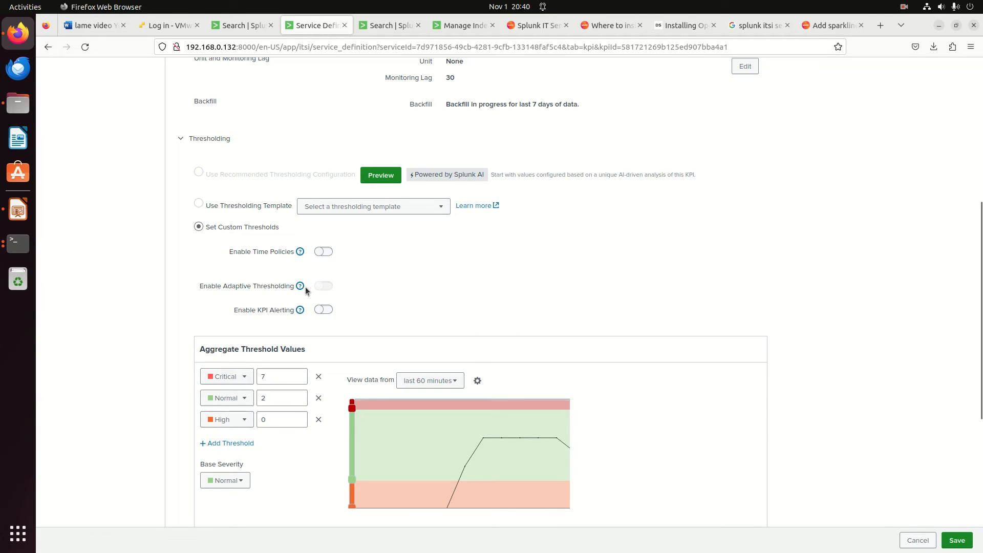
mouse_move(300, 288)
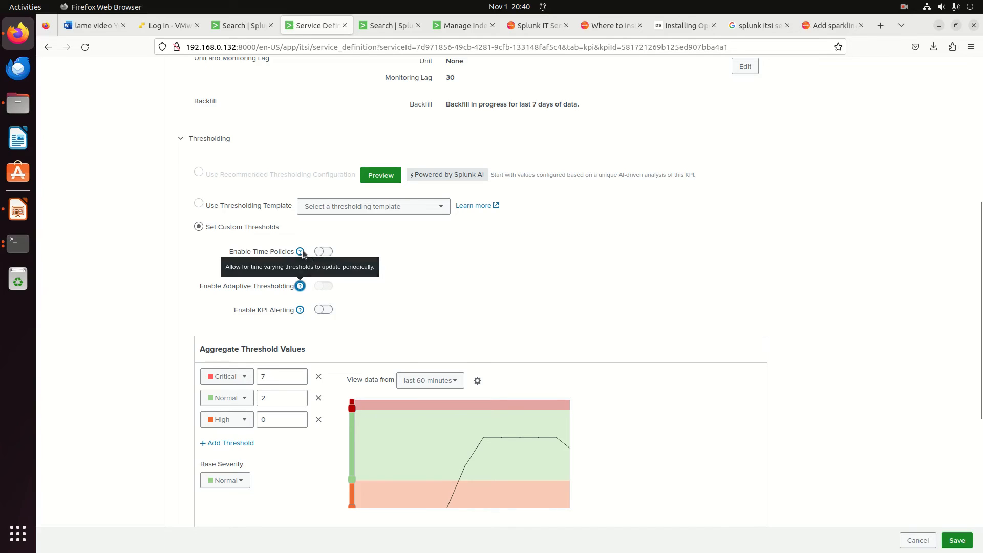
mouse_move(522, 471)
click(326, 254)
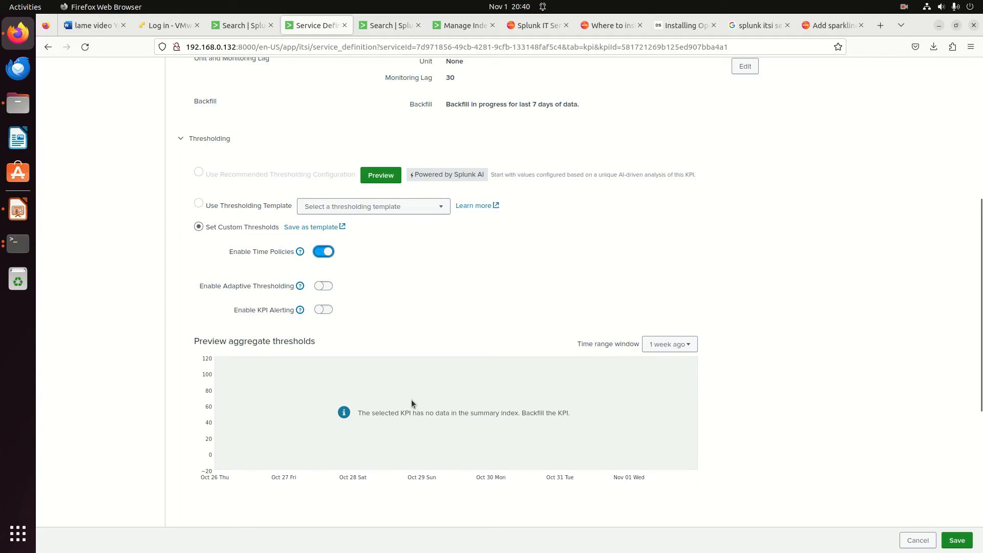
click(320, 253)
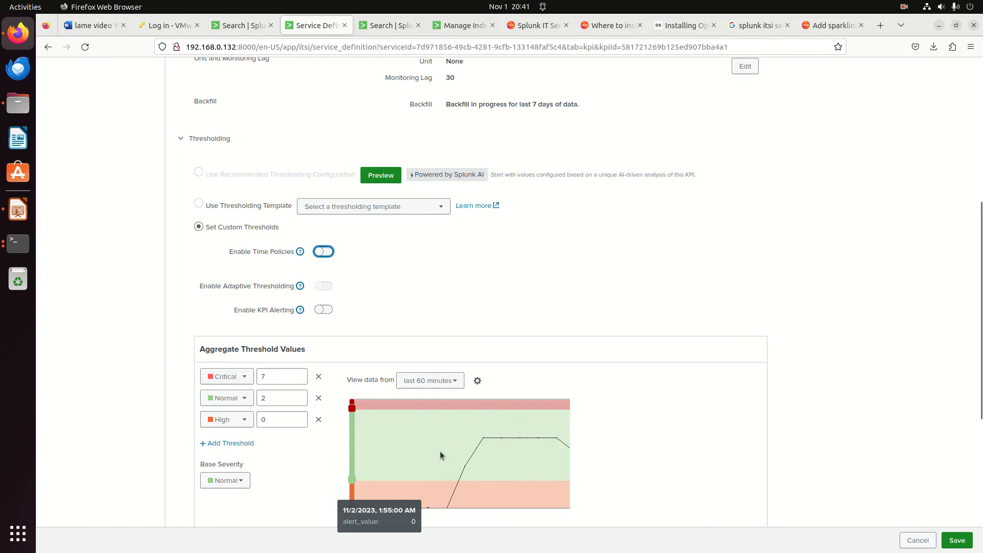
Step: Start a new Generic KPI for the Lame youtube service with the title Some KPI
scroll(526, 444, up, 2)
scroll(529, 444, down, 4)
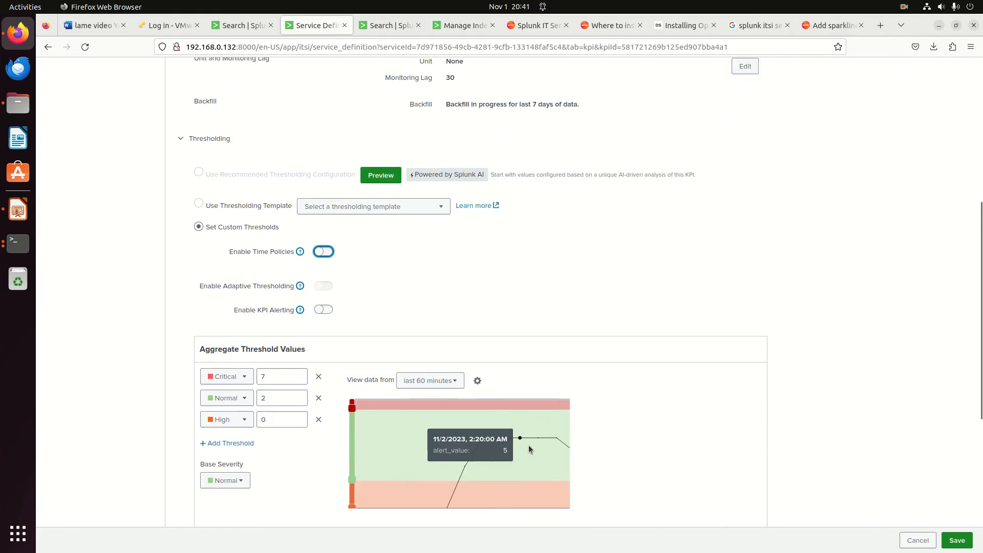
scroll(563, 404, up, 5)
scroll(260, 315, up, 4)
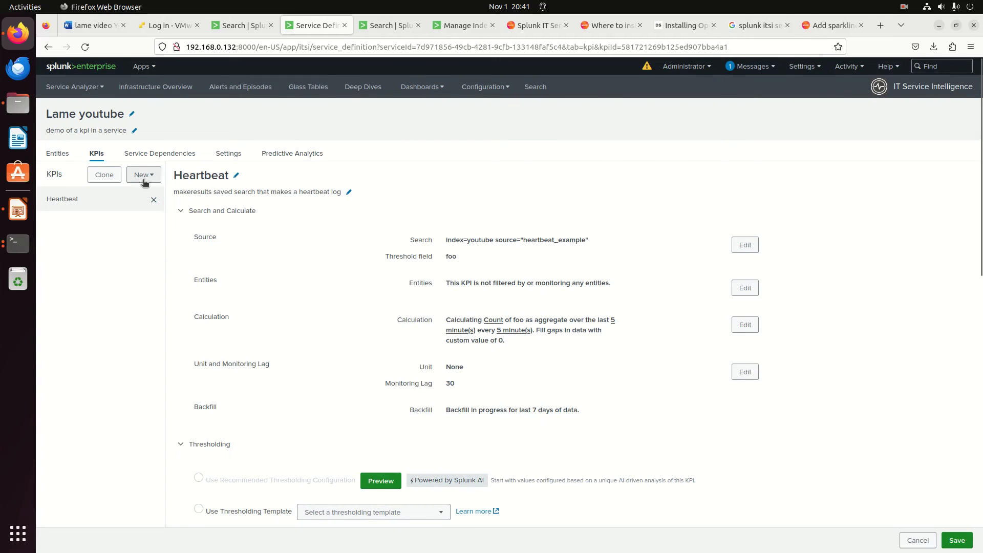
click(143, 177)
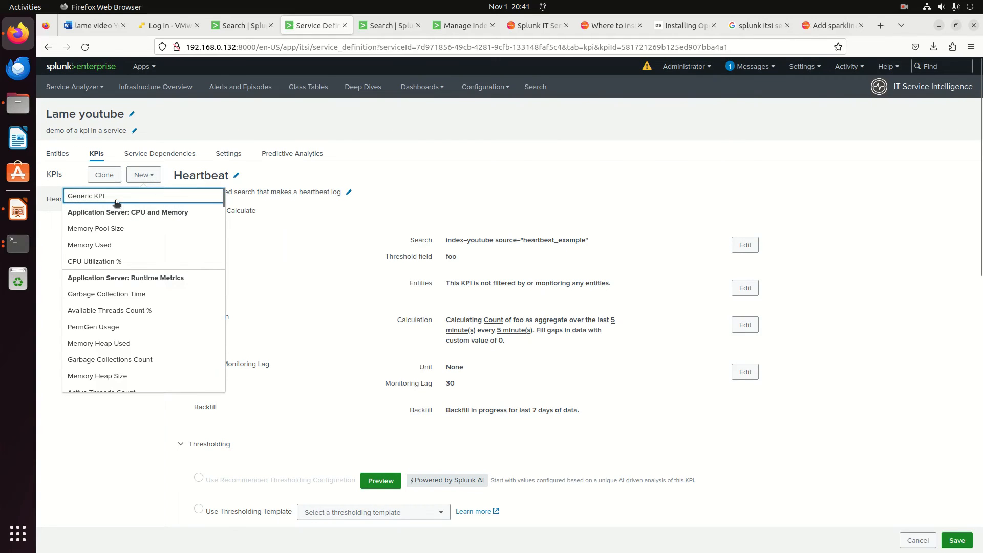
click(116, 197)
triple_click(457, 138)
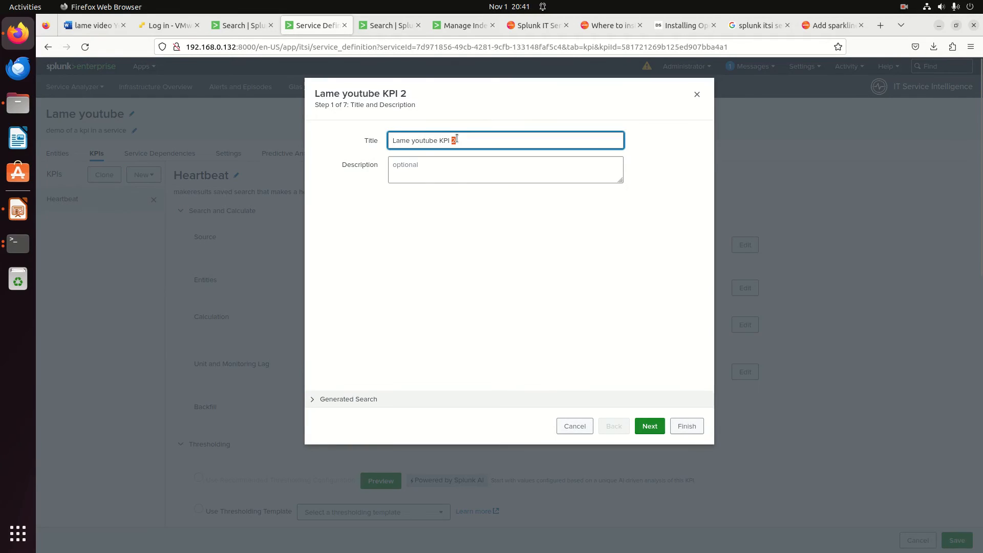
text(Some KPI)
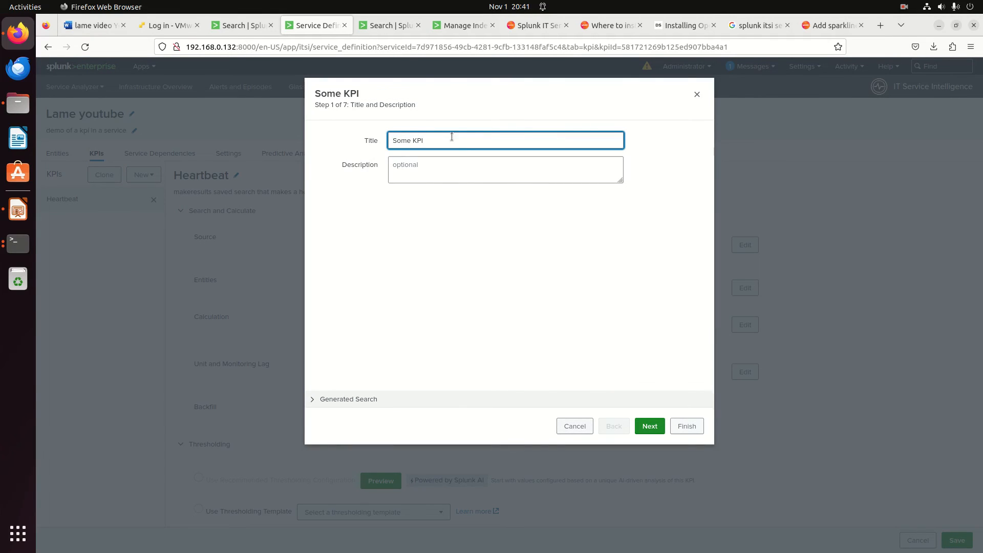
click(649, 426)
Step: Set the new KPI's ad hoc search to index=youtube source="heartbeat_example", copying the query from the existing event search
click(440, 162)
text(idnex=)
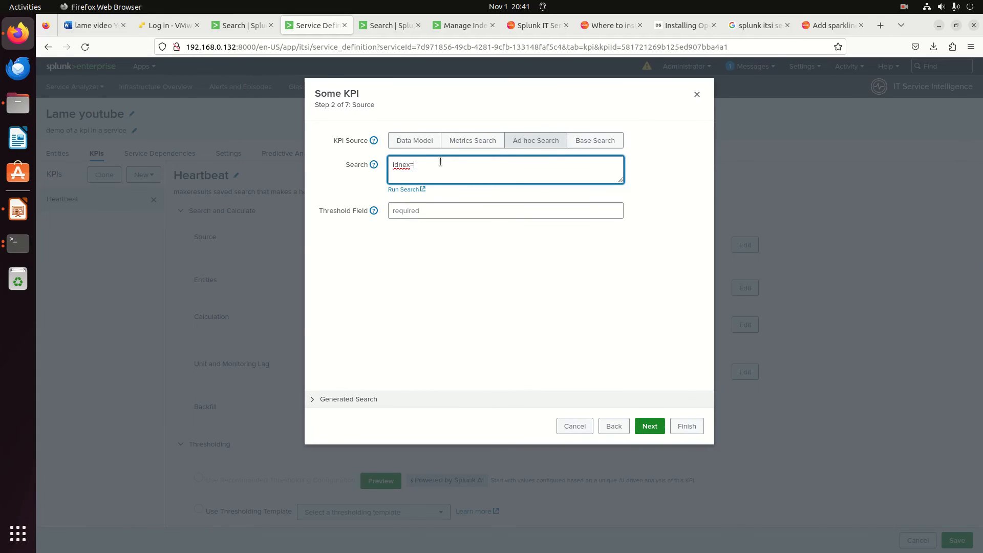
text(youtube source=heartbeat)
click(243, 25)
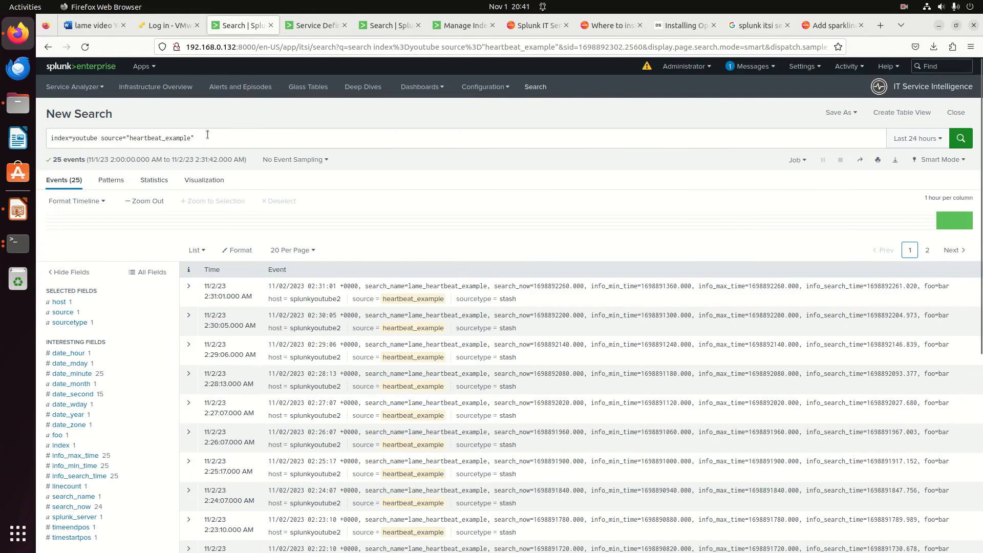
click(208, 136)
key(ctrl+a)
key(ctrl+c)
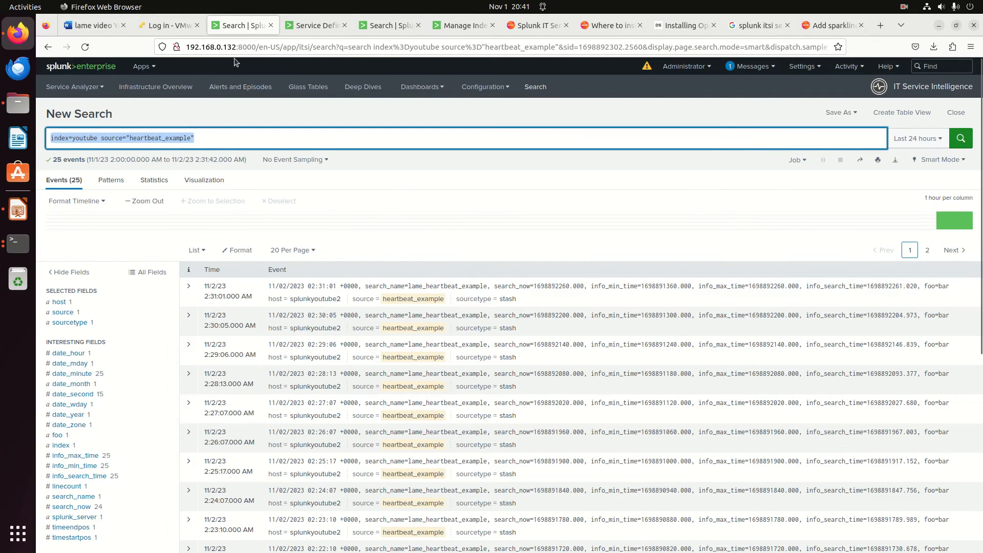
click(309, 25)
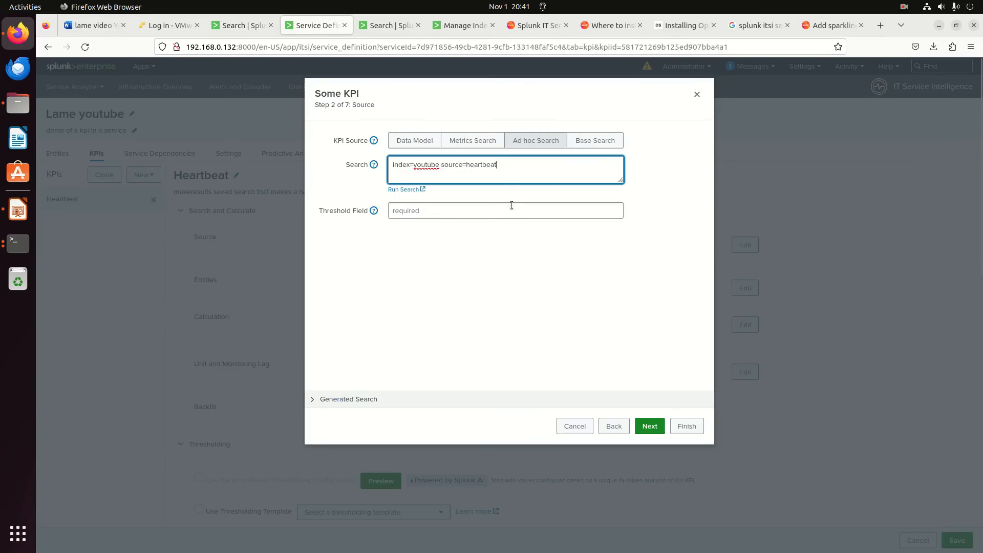
double_click(492, 163)
key(ctrl+v)
key(ctrl+a)
key(ctrl+v)
Step: Set the new KPI's threshold field to foo and continue to its entity options
click(485, 204)
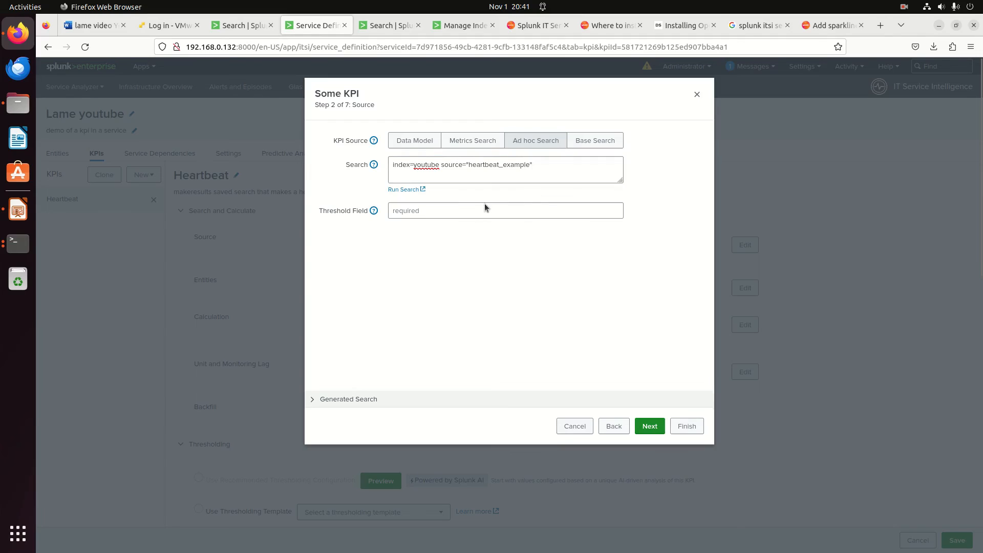
click(478, 209)
text(foo)
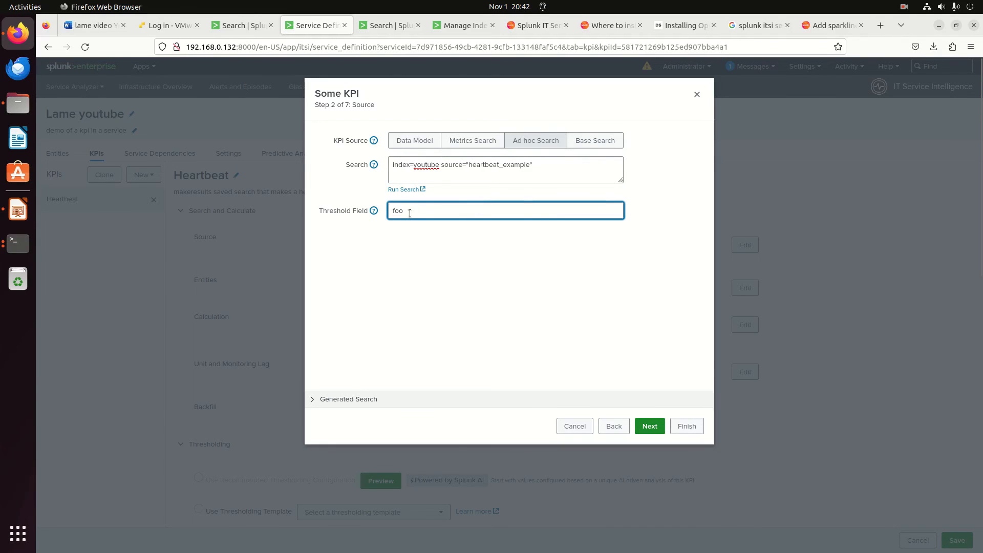
click(650, 428)
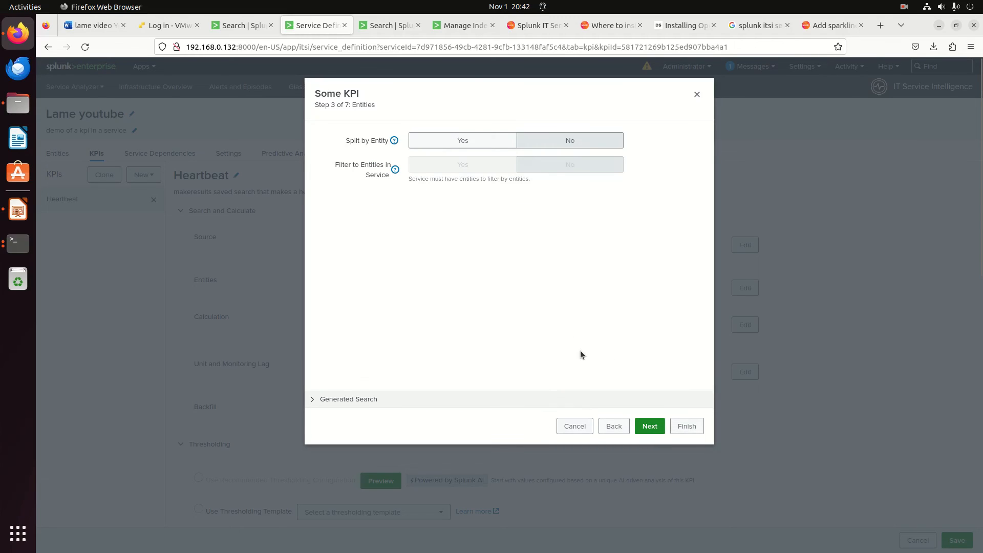
Step: Set the new KPI's service/aggregate calculation to Count and fill data gaps with a custom value of 0
click(650, 426)
click(524, 186)
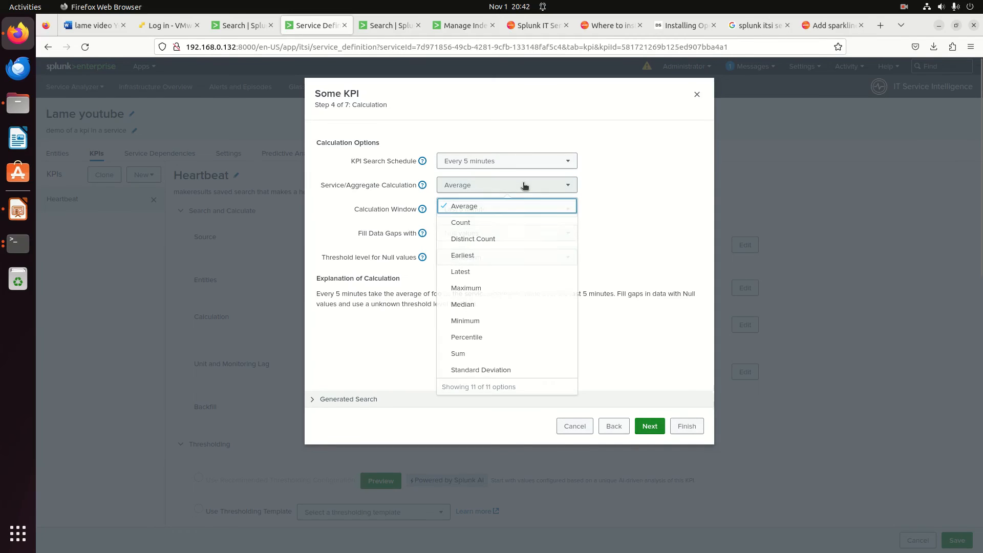
click(467, 222)
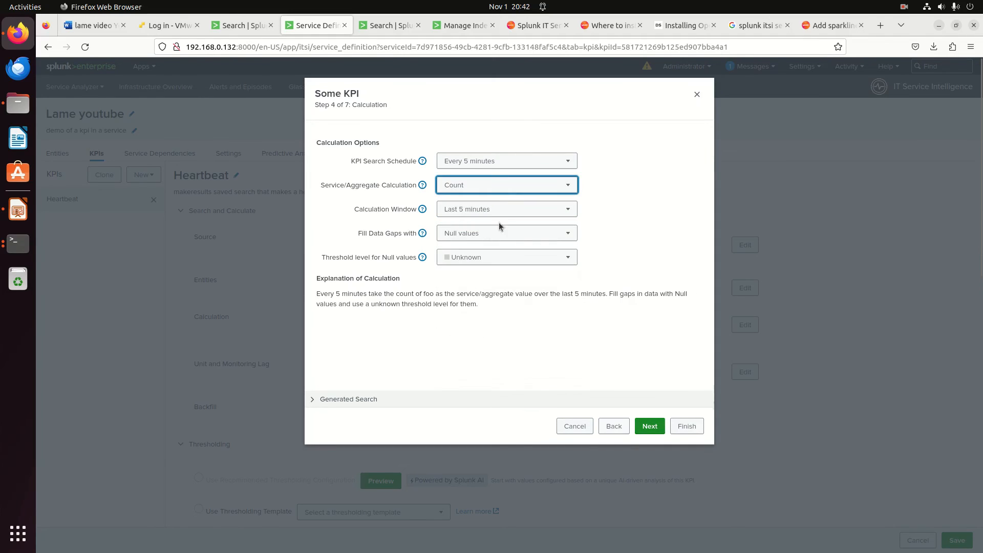
click(473, 234)
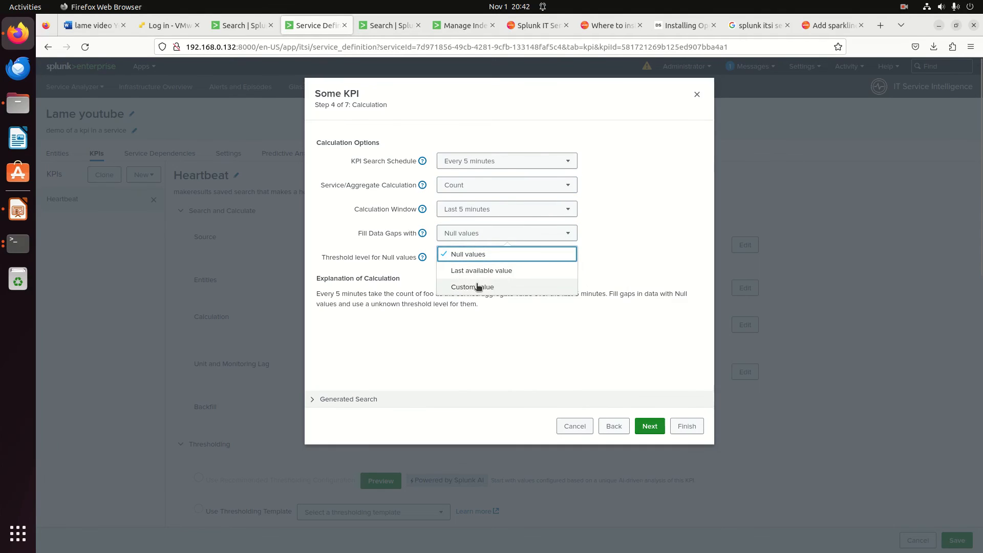
click(478, 287)
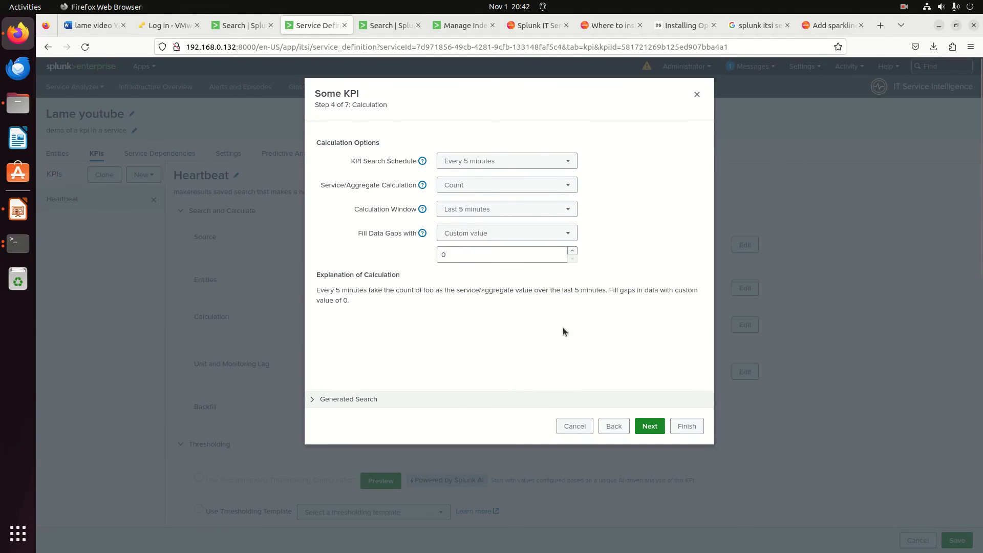
click(649, 426)
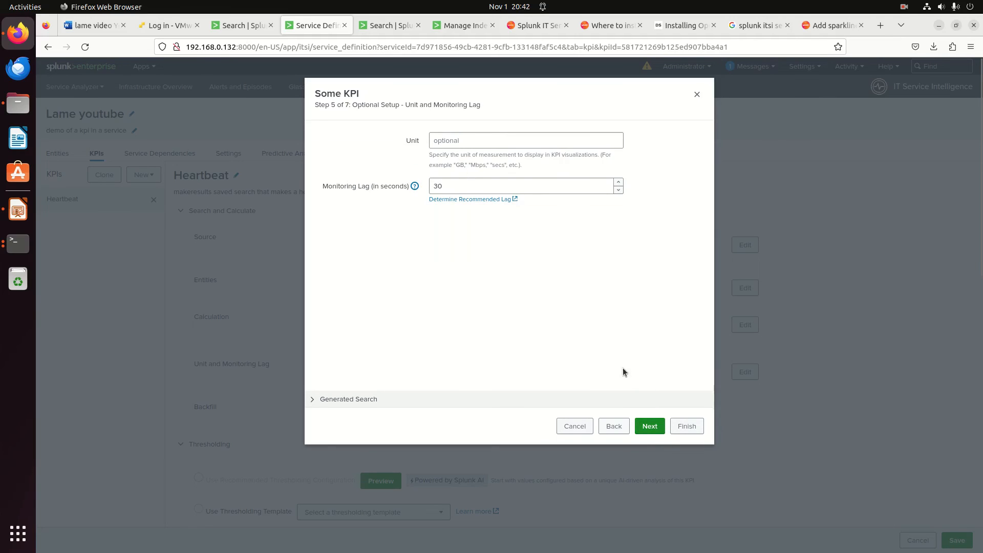
Step: Go through the new KPI's backfill and threshold stages, then cancel its creation
click(648, 433)
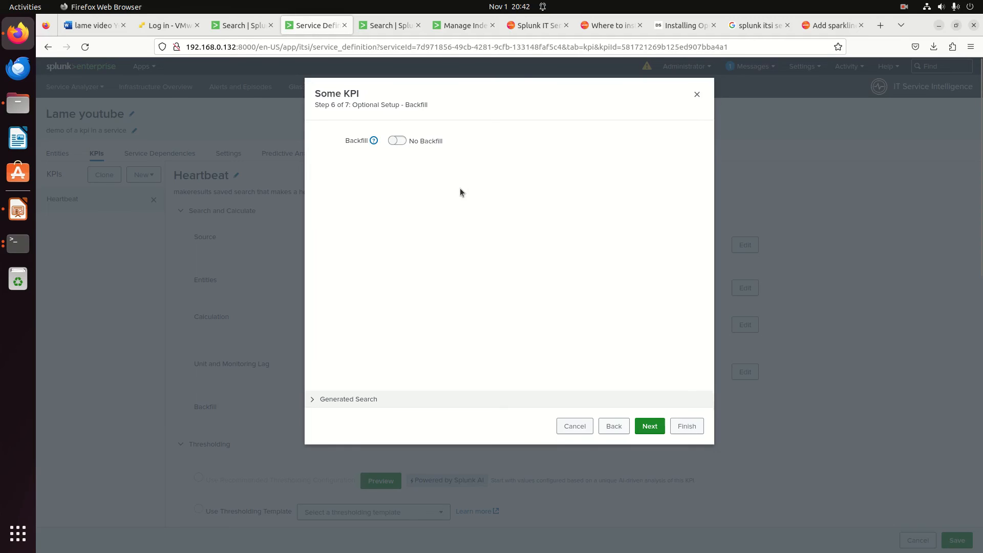
click(650, 426)
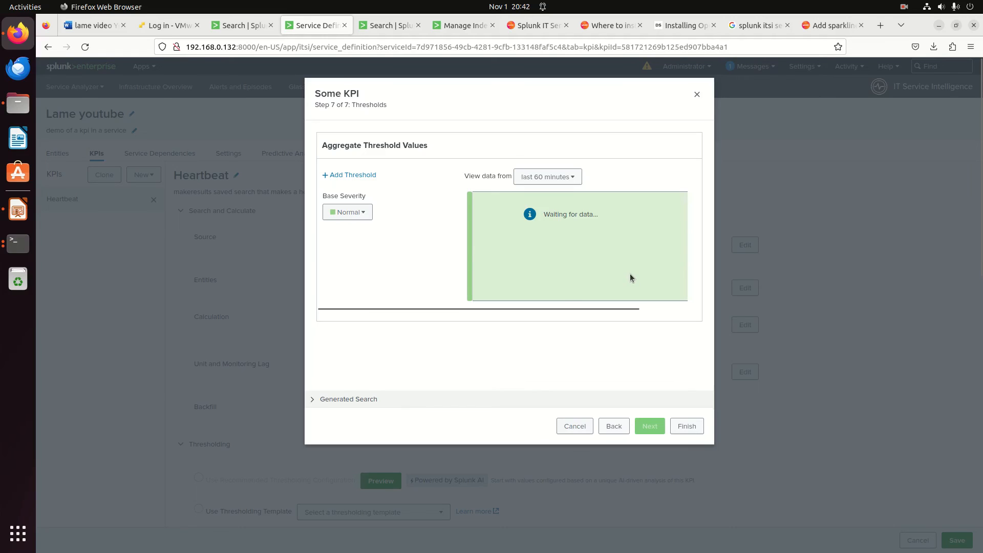
mouse_move(654, 299)
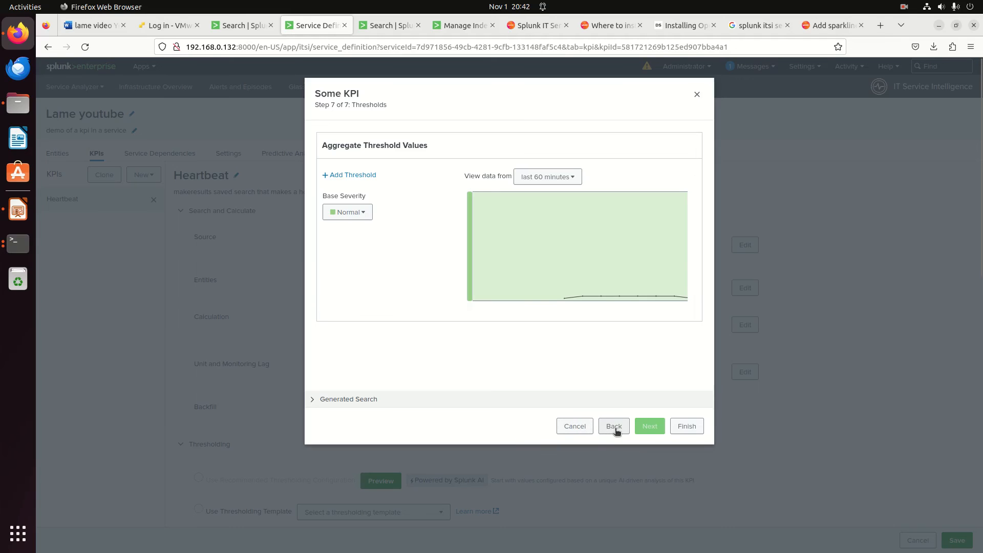
click(578, 425)
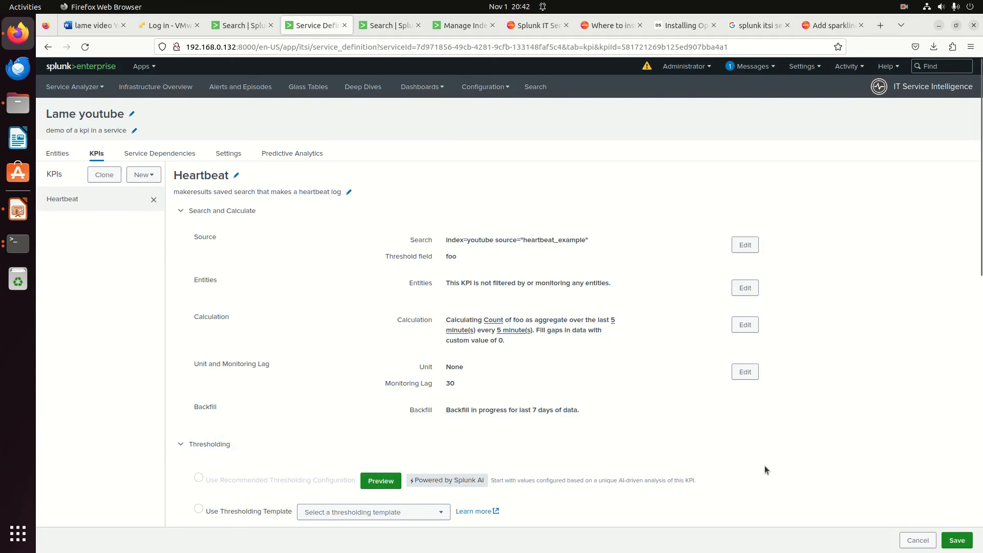
Step: Save the Lame youtube service from the Heartbeat KPI's configuration
scroll(764, 465, down, 2)
scroll(765, 471, down, 2)
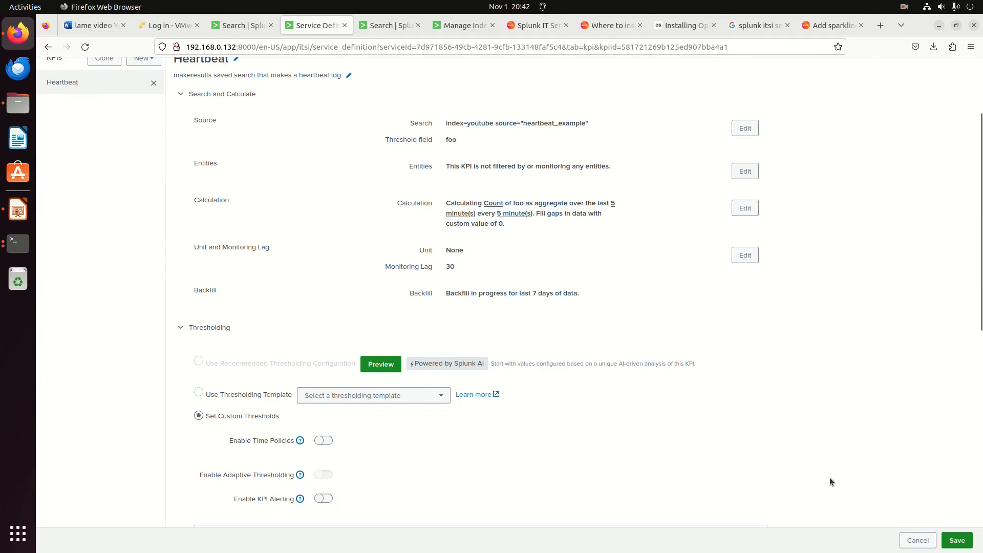
click(955, 541)
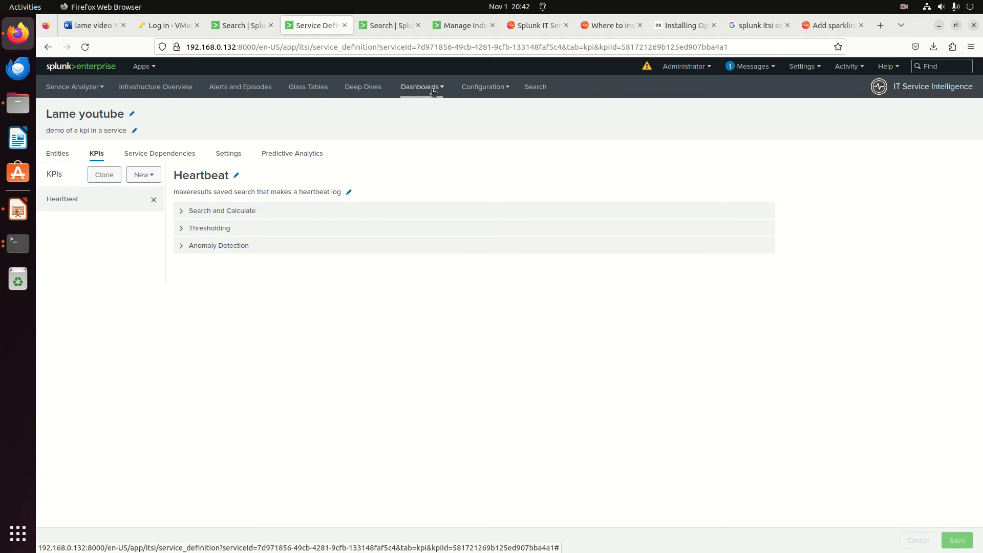
Step: Check the Lame youtube service in the Services list, then open the Default Analyzer
click(483, 88)
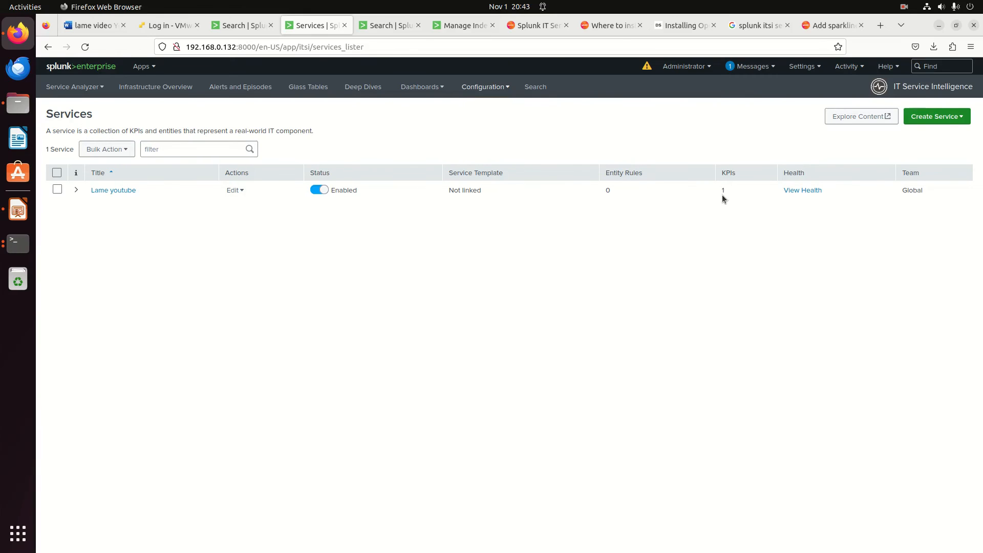
click(93, 96)
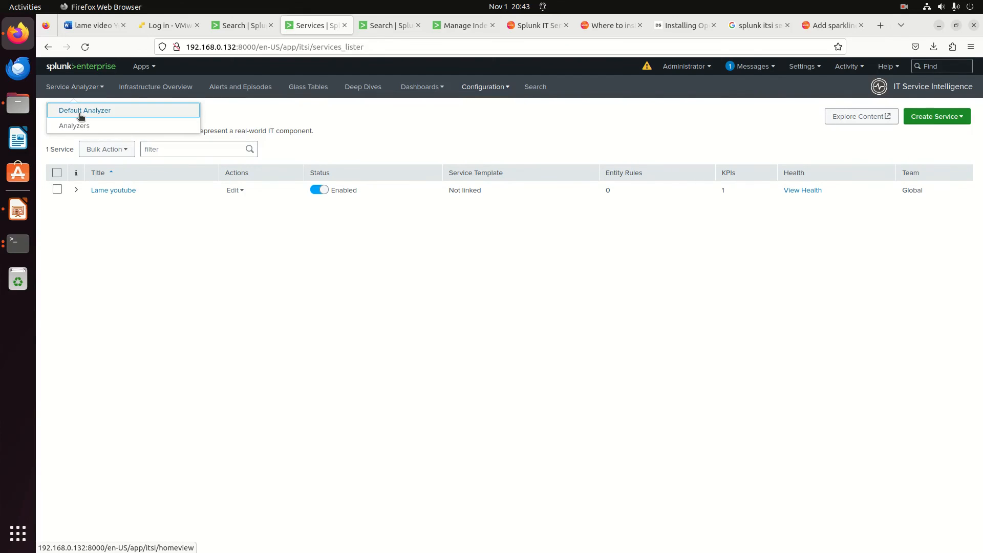
click(82, 111)
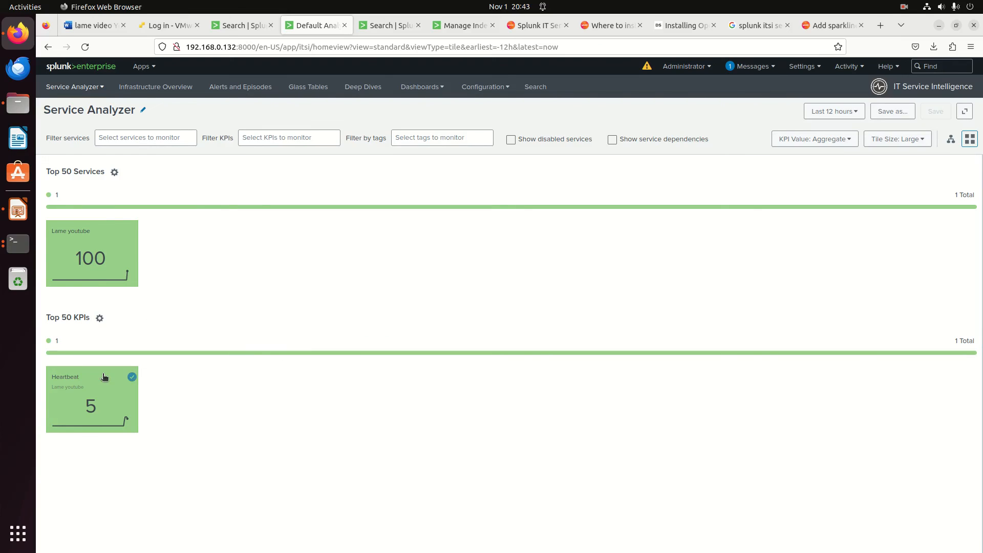
Step: Show the Service Analyzer as a service tree and inspect the Lame youtube service's Heartbeat KPI details
click(951, 139)
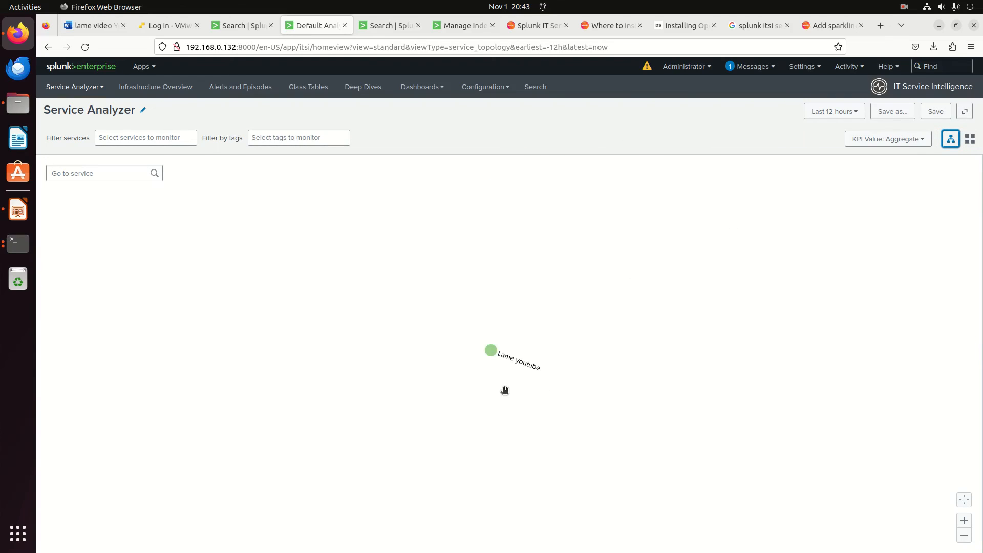
click(491, 352)
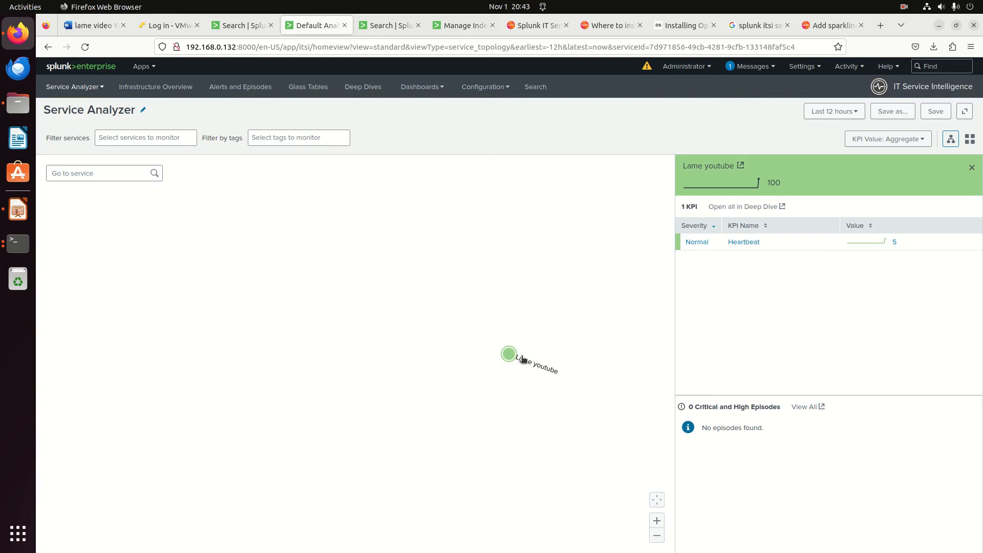
click(753, 244)
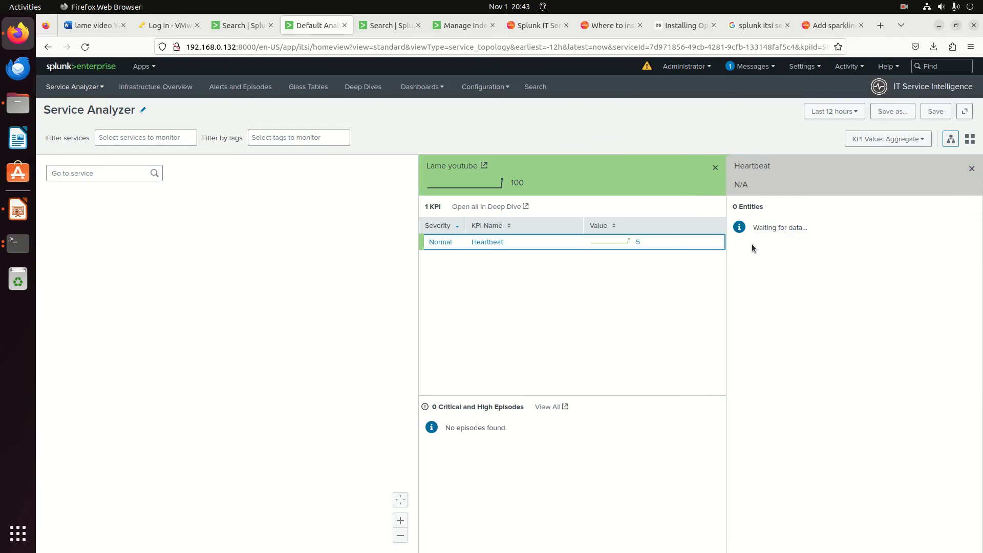